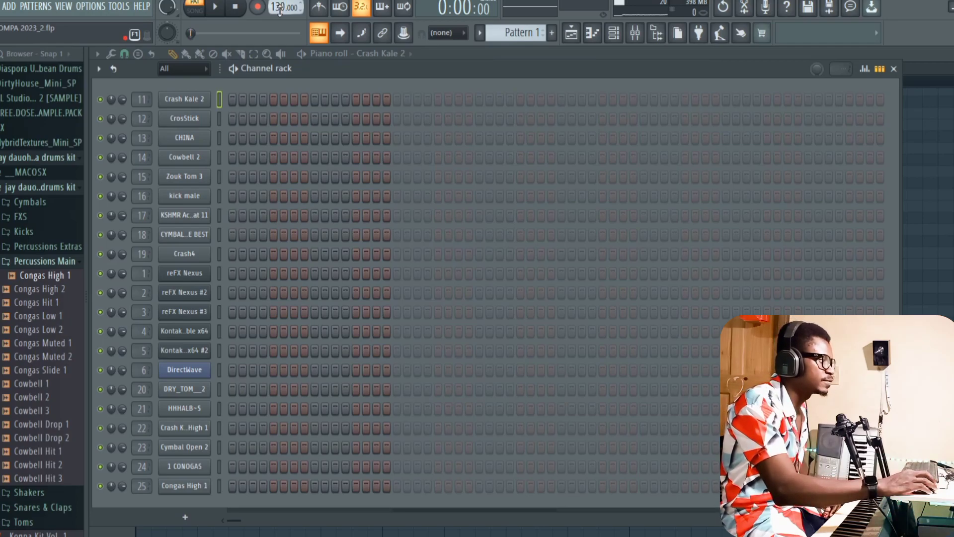
Set the project tempo to 80 BPM
{"action": "right_click", "coordinate": [279, 10]}
{"action": "left_click", "coordinate": [415, 34]}
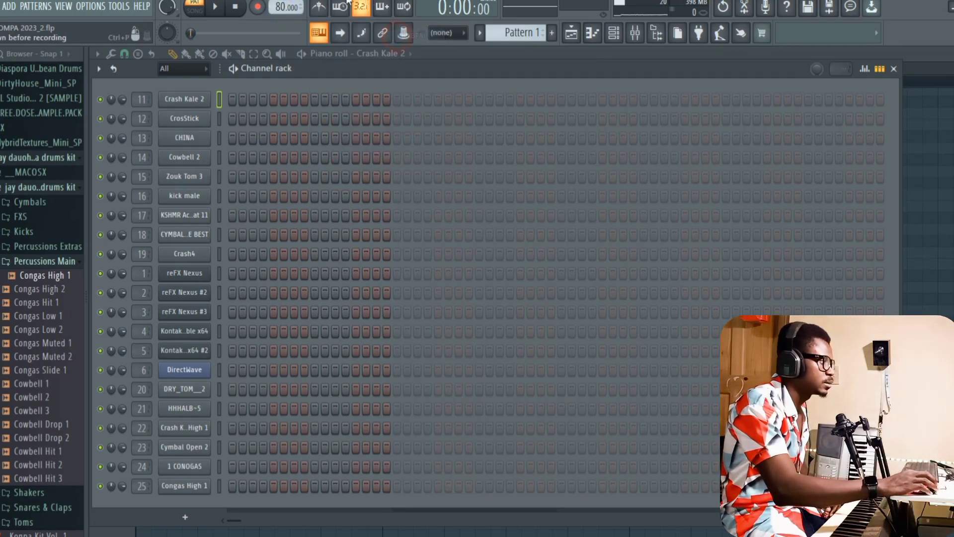
{"action": "key", "text": "space"}
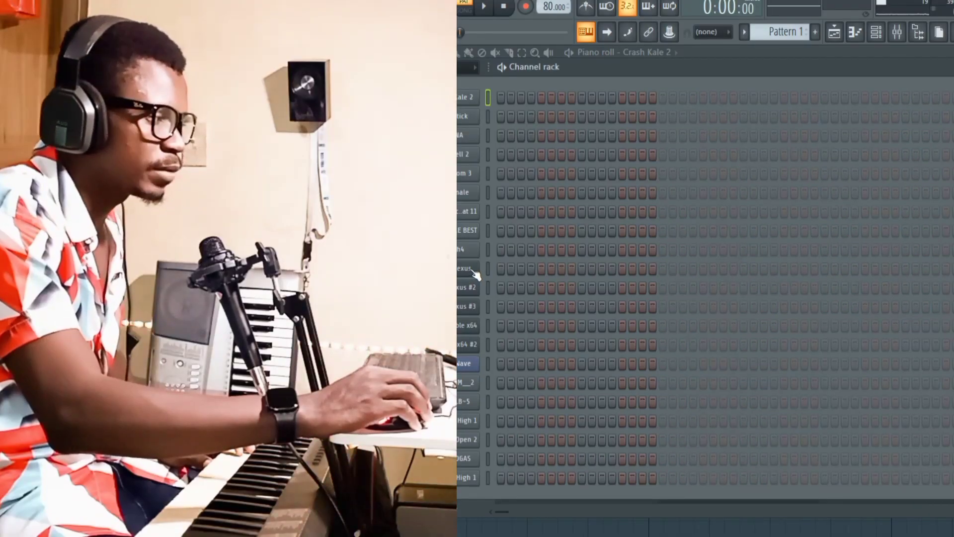
Select the first reFX Nexus channel, open its instrument, and bring up its piano roll
{"action": "left_click", "coordinate": [219, 274]}
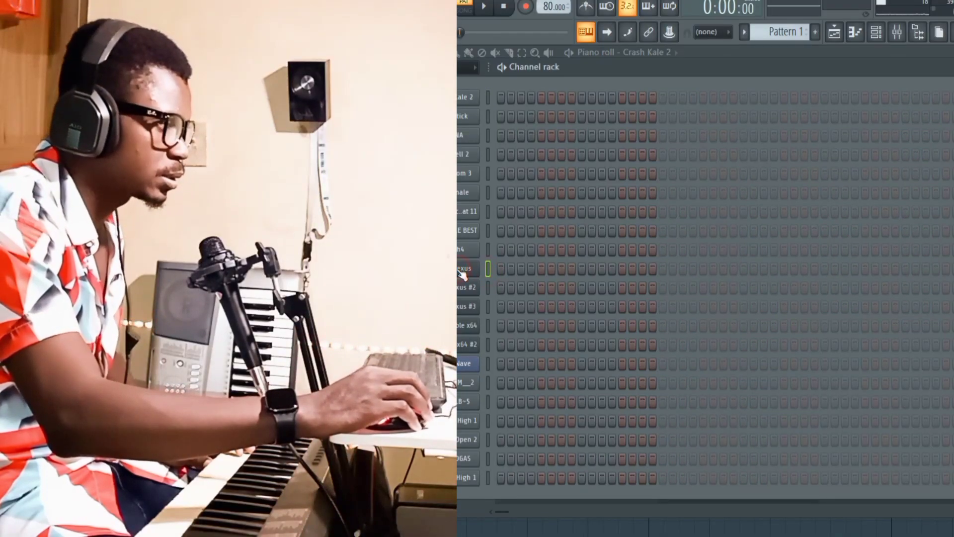
{"action": "left_click", "coordinate": [464, 271]}
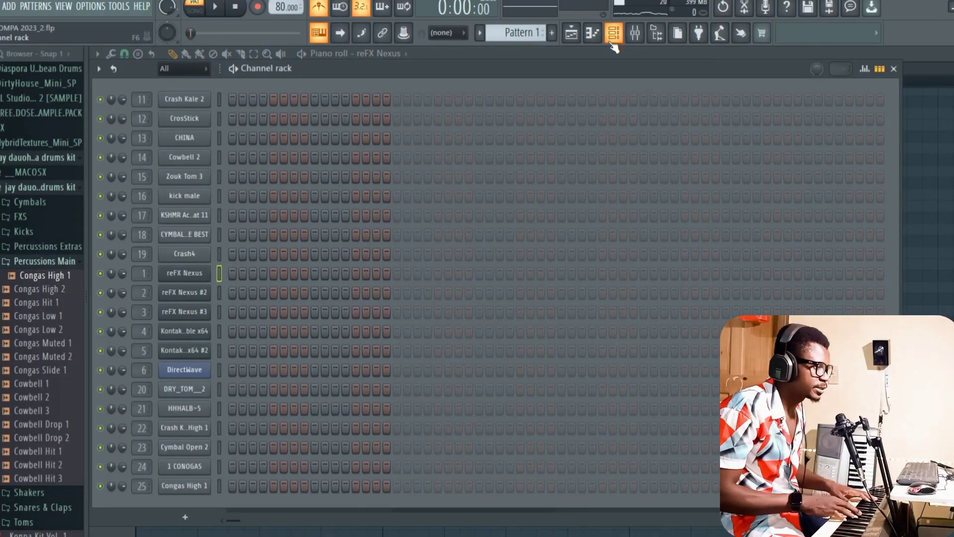
{"action": "left_click", "coordinate": [612, 41]}
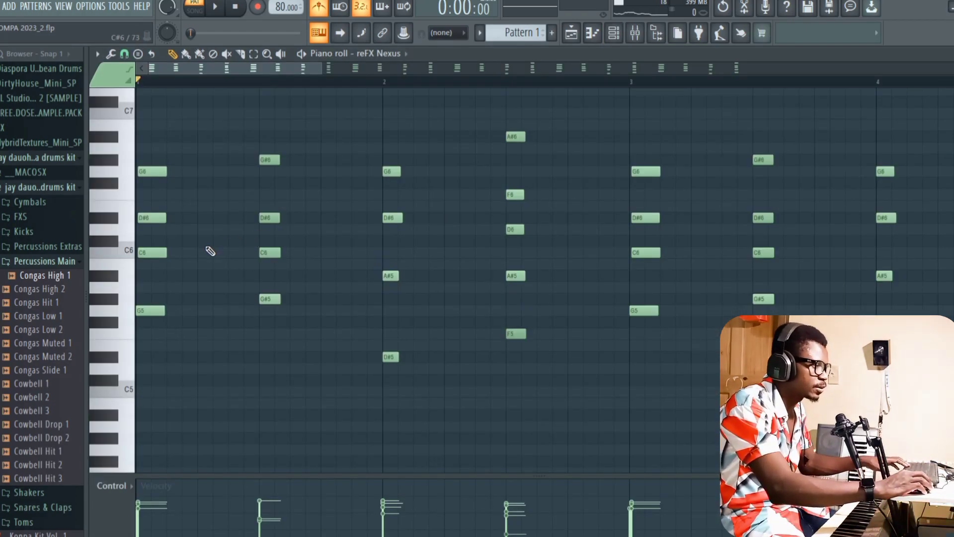
Play back the reFX Nexus chord progression and highlight its first two bars in the piano roll
{"action": "key", "text": "space"}
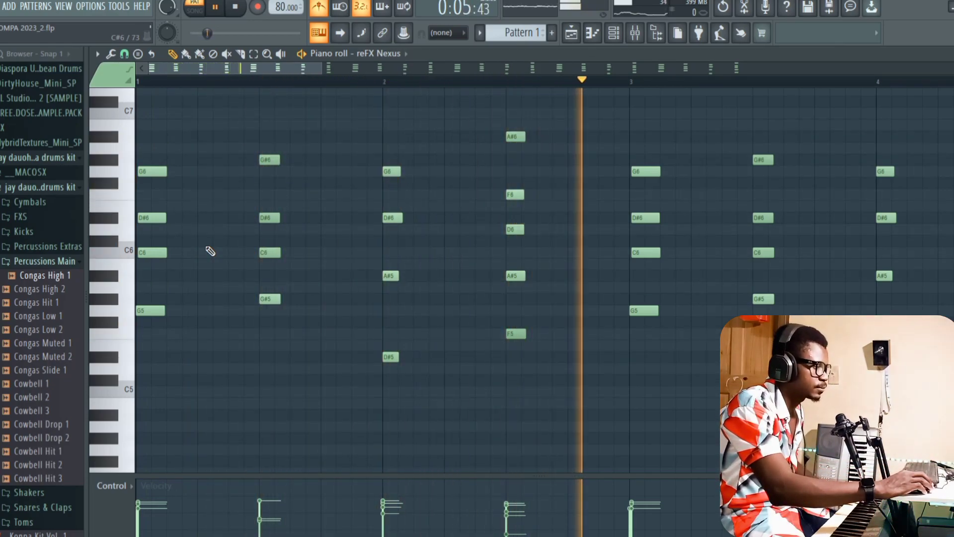
{"action": "key", "text": "space"}
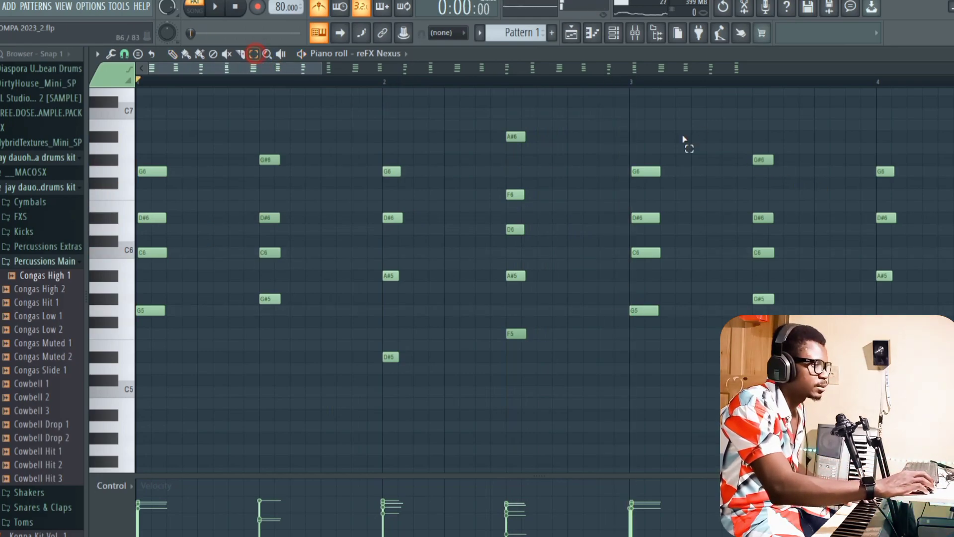
{"action": "left_click_drag", "start_coordinate": [631, 90], "coordinate": [140, 202]}
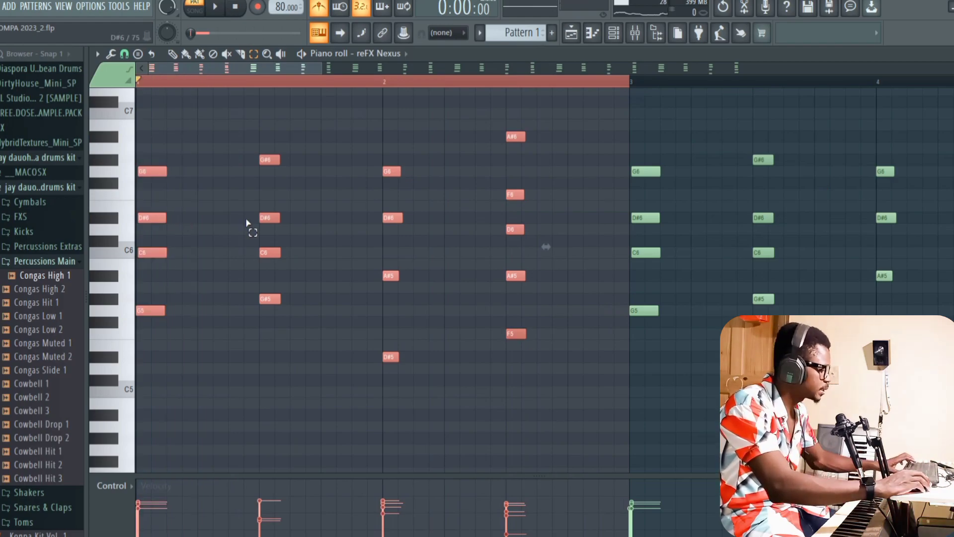
{"action": "left_click", "coordinate": [563, 349]}
{"action": "key", "text": "space"}
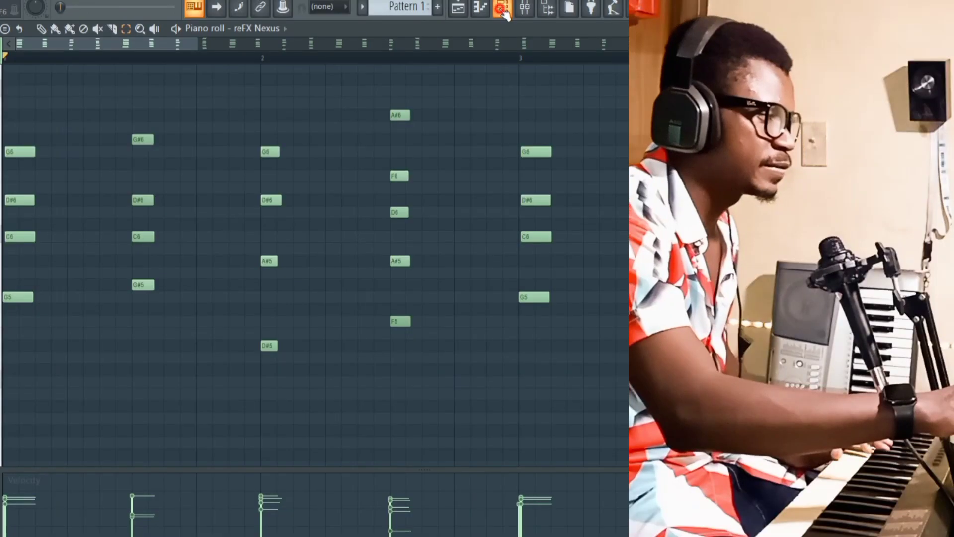
Open the reFX Nexus #2 instrument from the channel rack to review its AR Pitchin Sequence preset
{"action": "key", "text": "F6"}
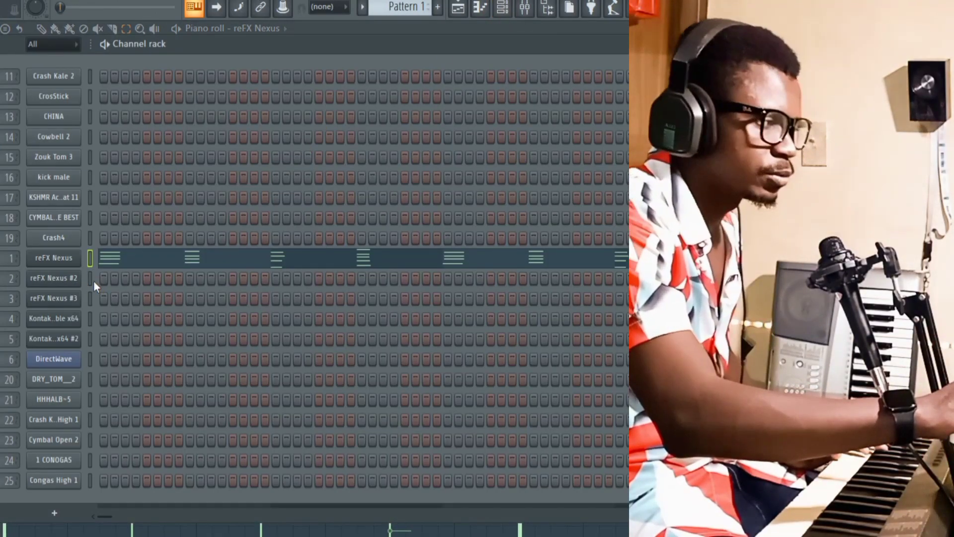
{"action": "left_click", "coordinate": [67, 280]}
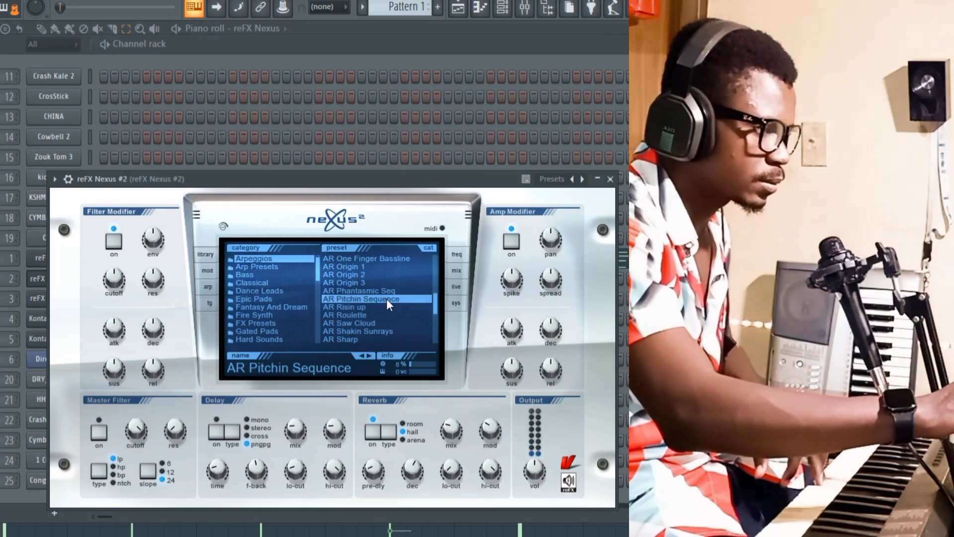
{"action": "left_click", "coordinate": [611, 178]}
Draw G6 notes at the start of bars 1 to 4 in reFX Nexus #2's piano roll and play them back
{"action": "right_click", "coordinate": [79, 276]}
{"action": "left_click", "coordinate": [270, 291]}
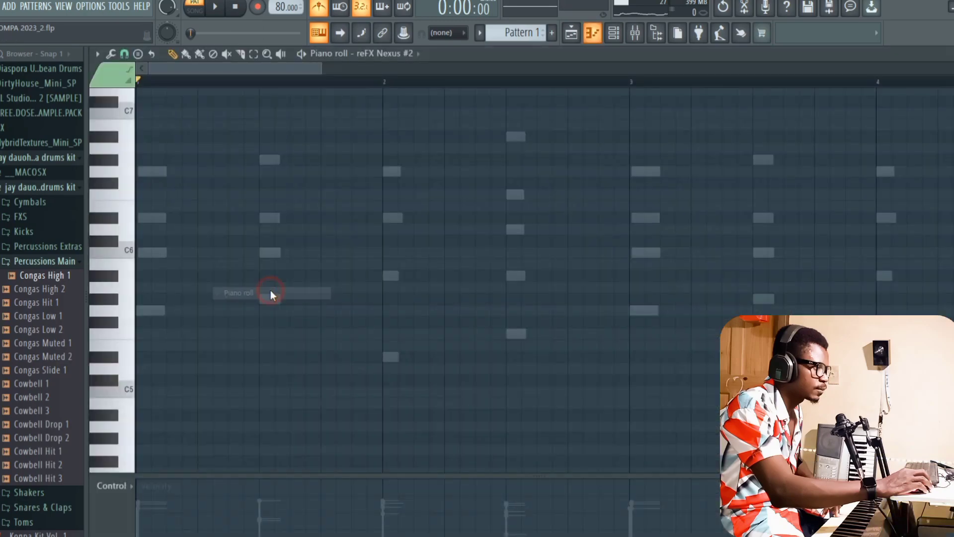
{"action": "scroll", "coordinate": [130, 242], "scroll_direction": "up", "scroll_amount": 2}
{"action": "key", "text": "space"}
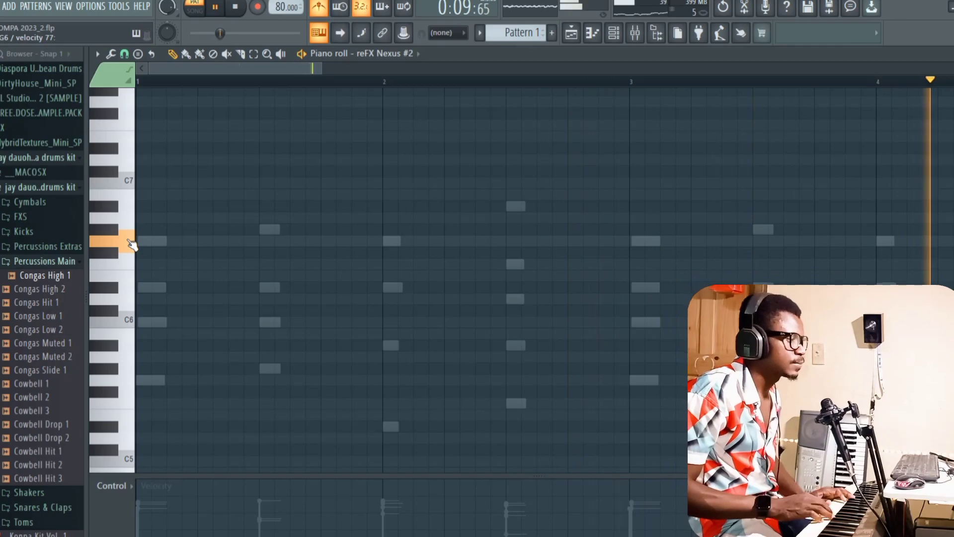
{"action": "left_click", "coordinate": [149, 241]}
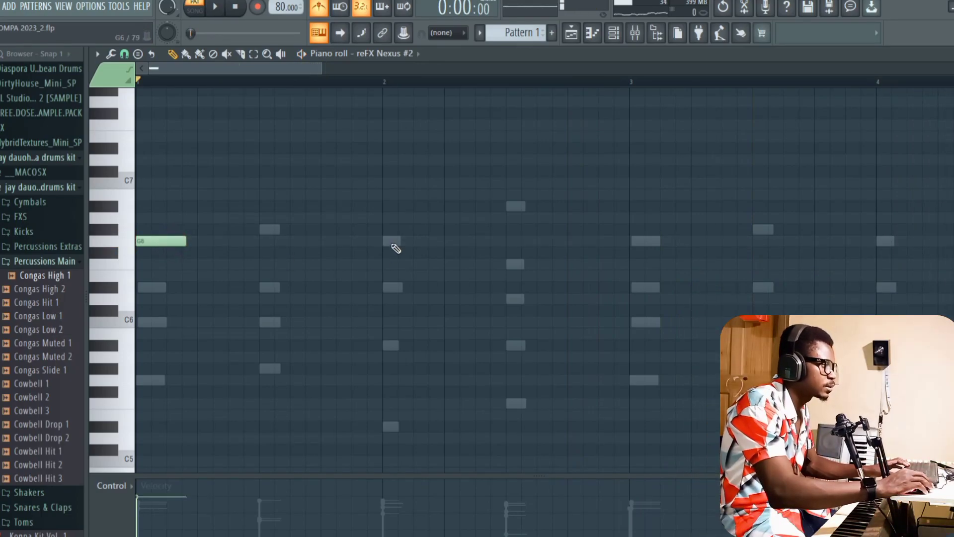
{"action": "left_click", "coordinate": [389, 241]}
{"action": "key", "text": "space"}
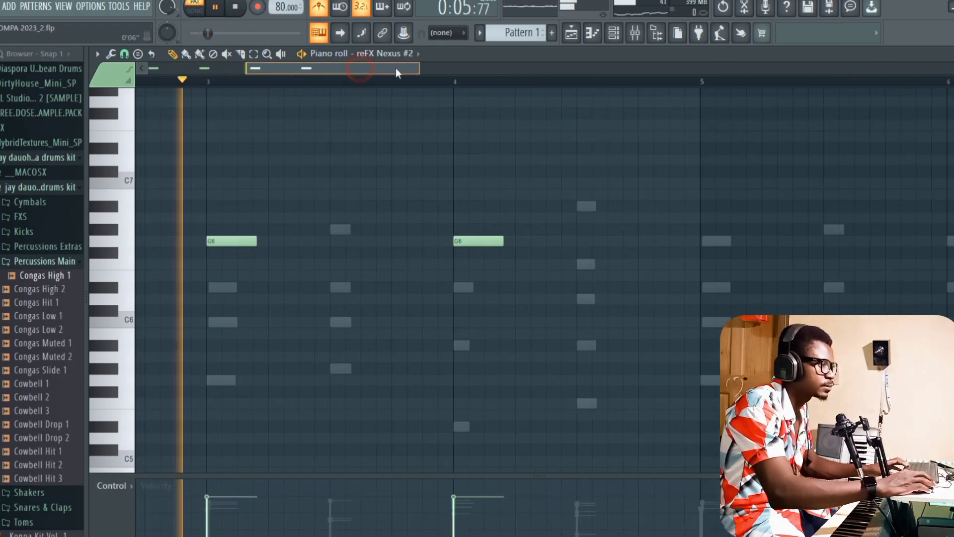
Duplicate the reFX Nexus #2 G6 notes so that one starts every bar through bar 12
{"action": "left_click_drag", "start_coordinate": [590, 81], "coordinate": [58, 113]}
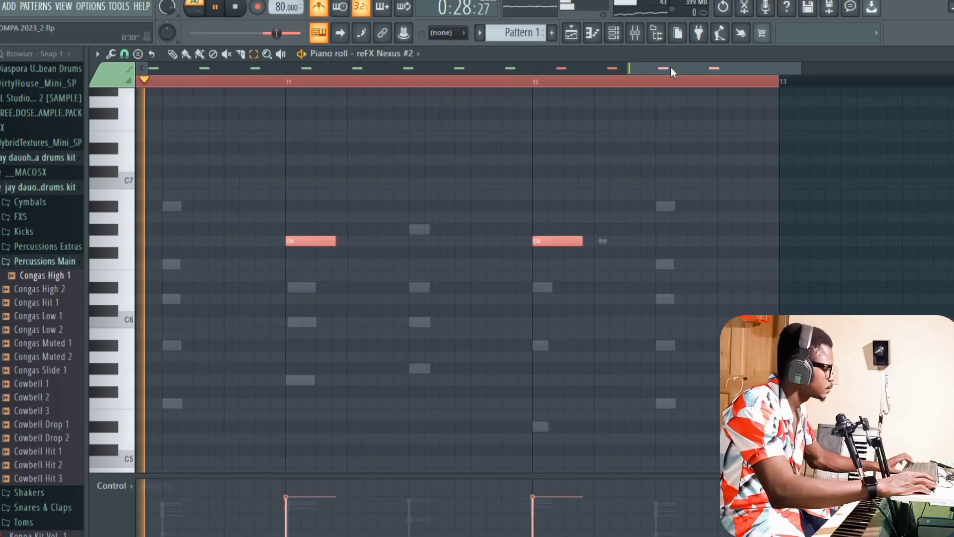
{"action": "key", "text": "ctrl+d"}
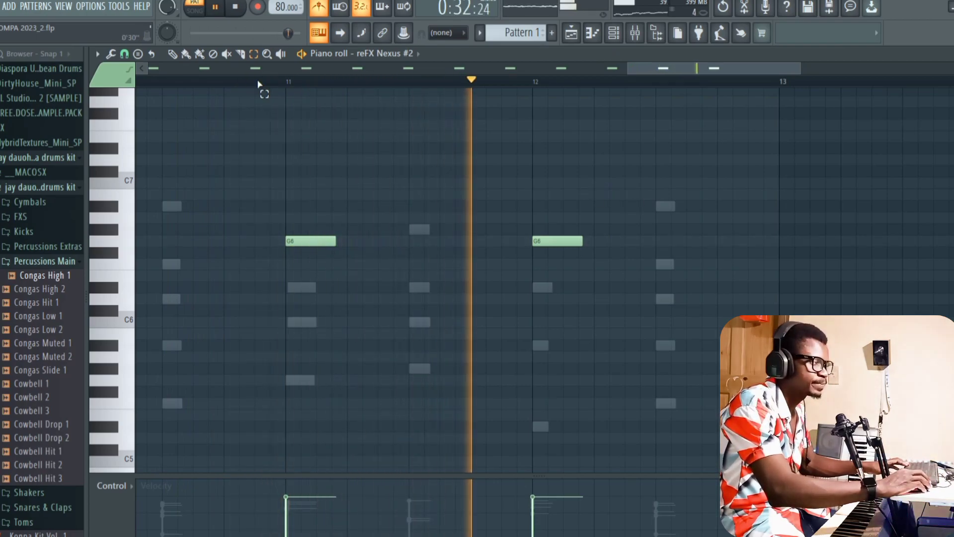
{"action": "left_click_drag", "start_coordinate": [714, 75], "coordinate": [187, 85]}
{"action": "key", "text": "space"}
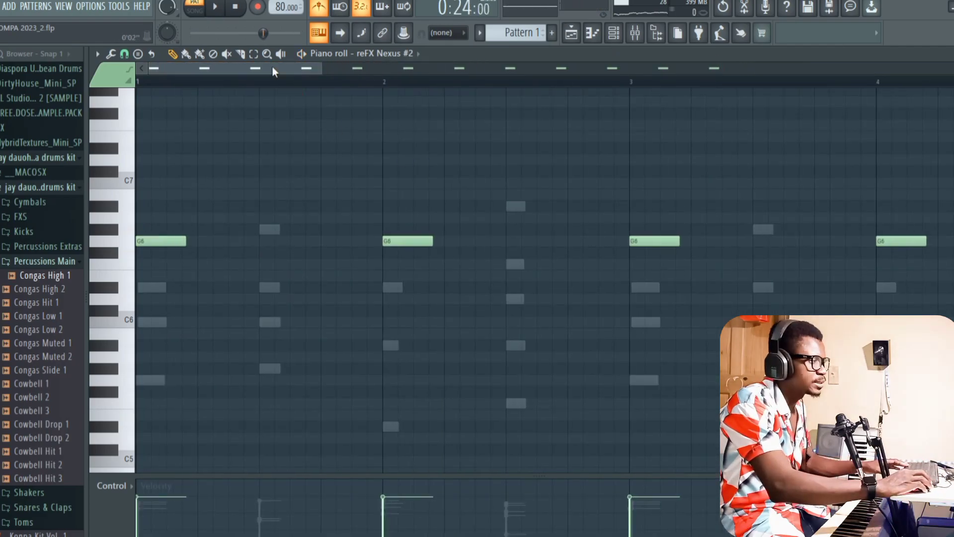
Open the reFX Nexus #3 instrument from the channel rack to review its PL Amberpikes preset
{"action": "left_click", "coordinate": [614, 33]}
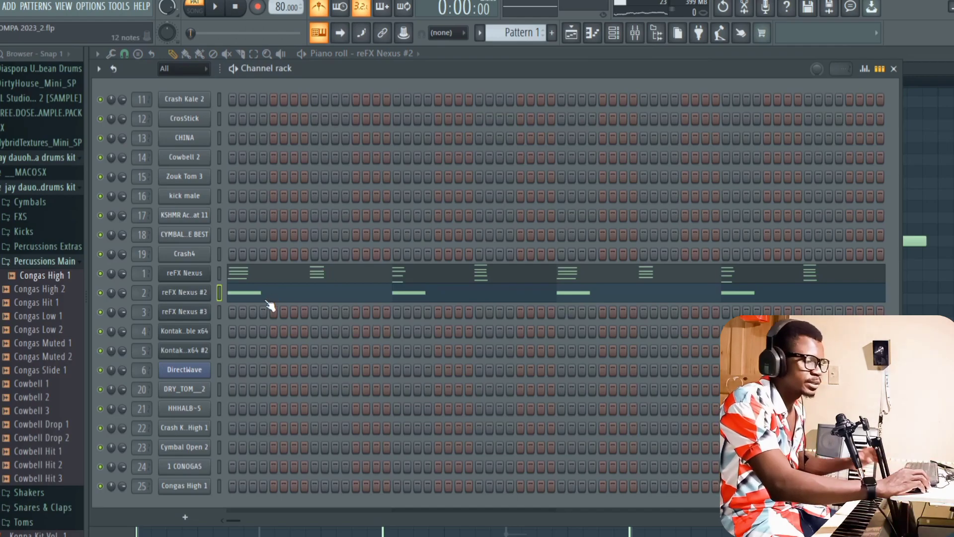
{"action": "left_click", "coordinate": [197, 315]}
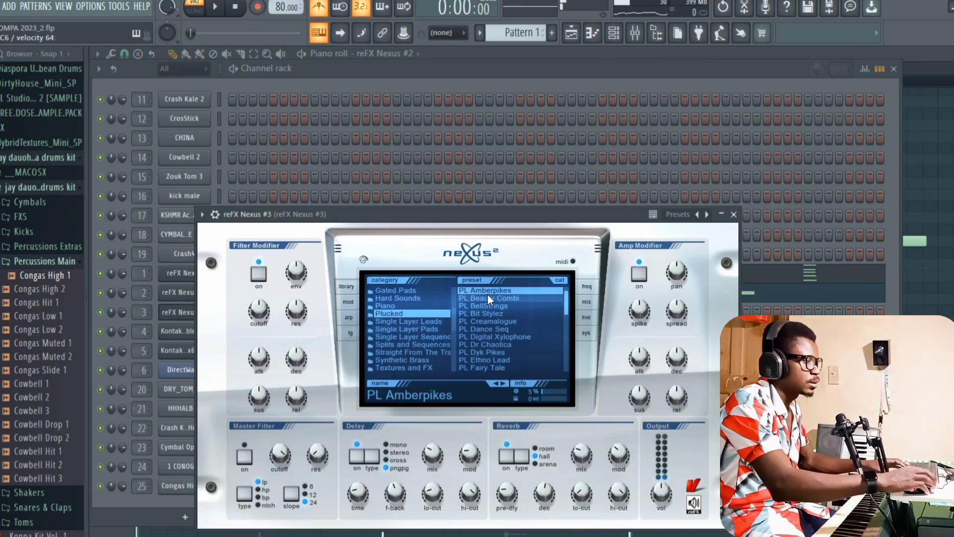
{"action": "left_click", "coordinate": [733, 215]}
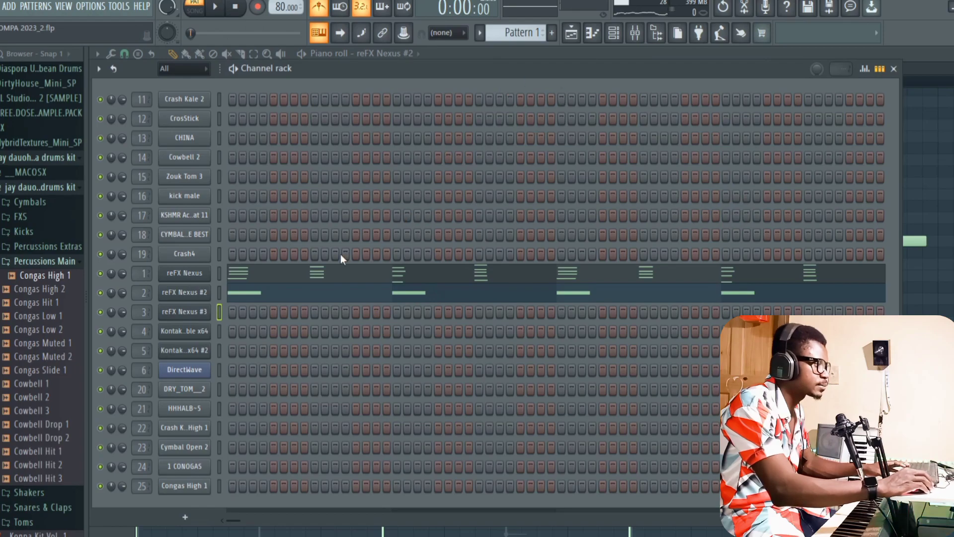
Draw an F6 note on beat 4 of bar 1 in reFX Nexus #3's piano roll, followed directly by a D#6 note
{"action": "right_click", "coordinate": [203, 316]}
{"action": "left_click", "coordinate": [287, 315]}
{"action": "key", "text": "space"}
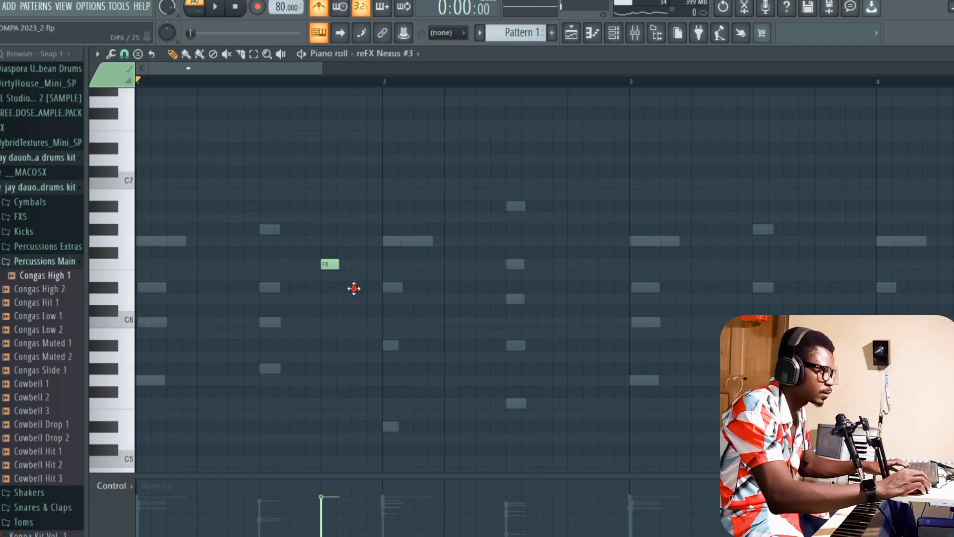
{"action": "double_click", "coordinate": [352, 288]}
{"action": "left_click", "coordinate": [556, 187]}
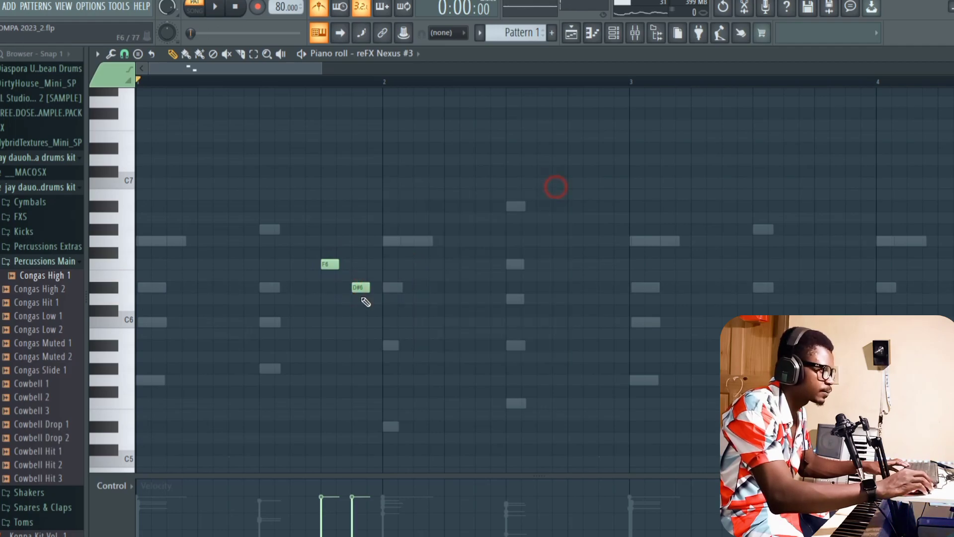
{"action": "key", "text": "space"}
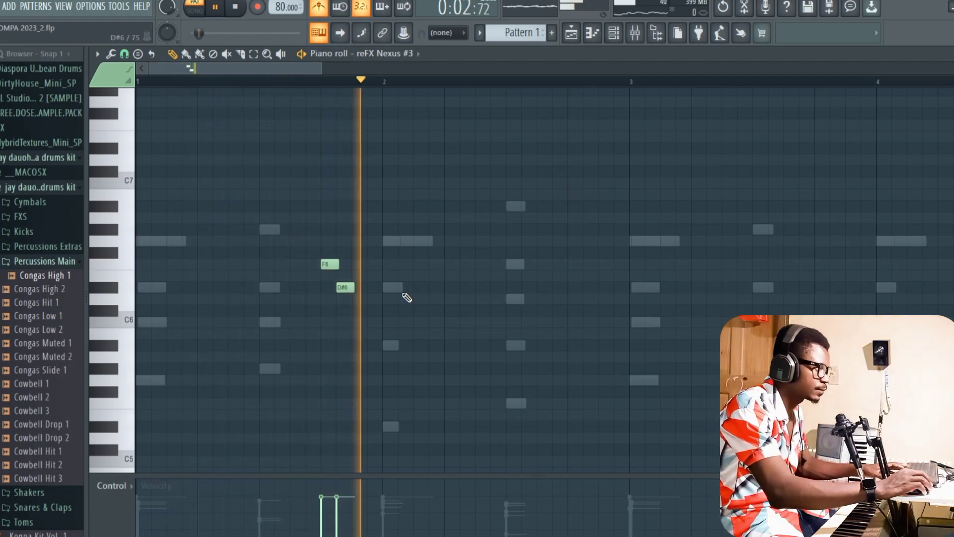
Duplicate the two-bar F6 and D#6 phrase through bar 12 of the reFX Nexus #3 pattern
{"action": "left_click", "coordinate": [253, 54]}
{"action": "left_click_drag", "start_coordinate": [629, 81], "coordinate": [101, 216]}
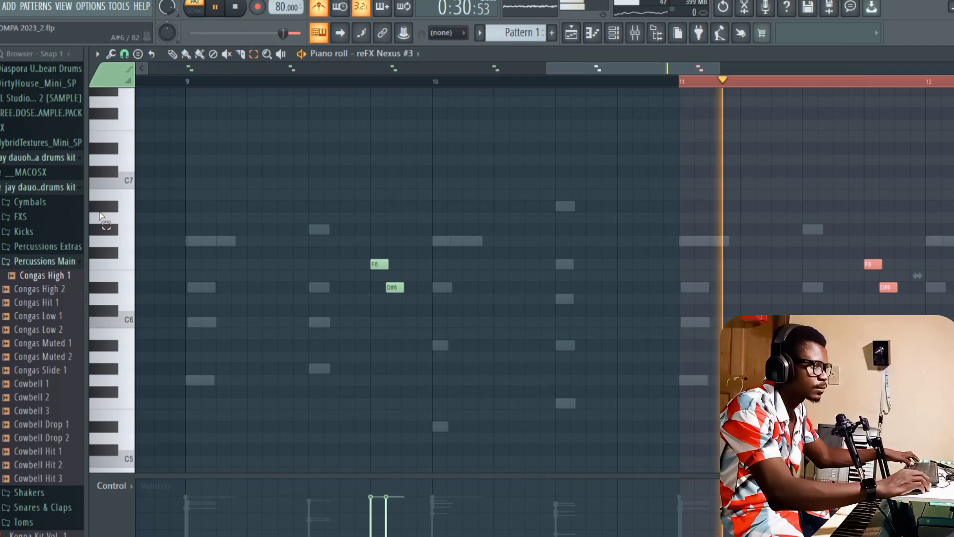
{"action": "key", "text": "ctrl+d"}
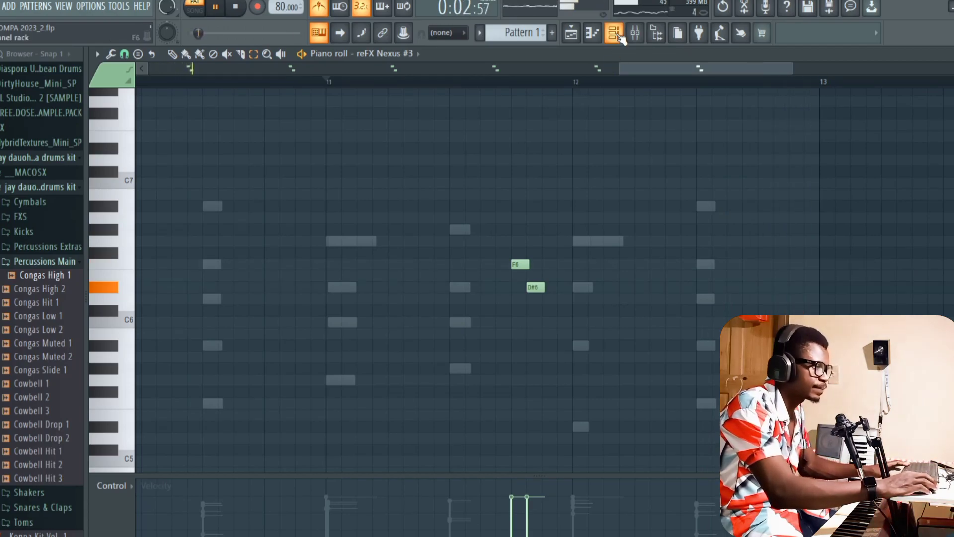
{"action": "left_click_drag", "start_coordinate": [663, 65], "coordinate": [377, 70]}
{"action": "key", "text": "space"}
Open the kick male channel's sampler settings from the channel rack to review the kick sample
{"action": "left_click", "coordinate": [613, 33]}
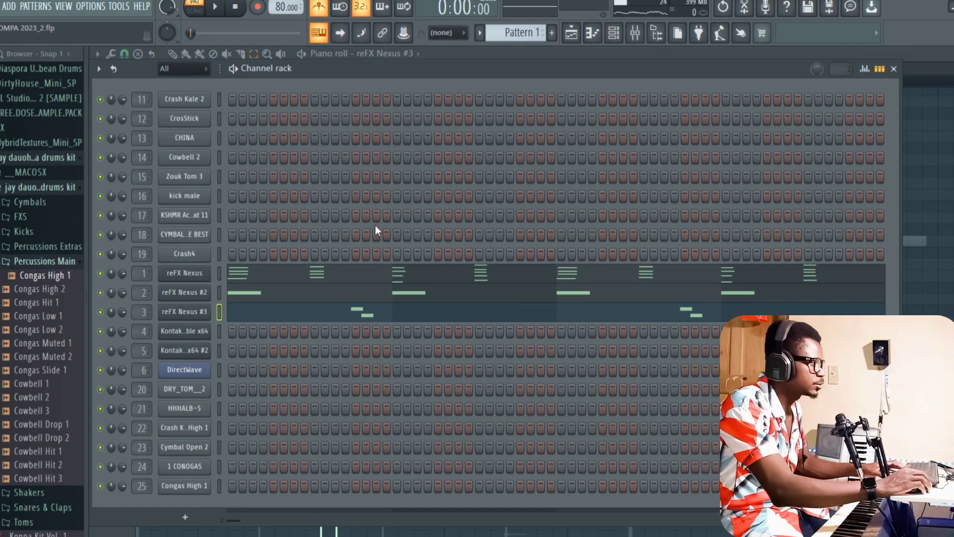
{"action": "left_click", "coordinate": [188, 196]}
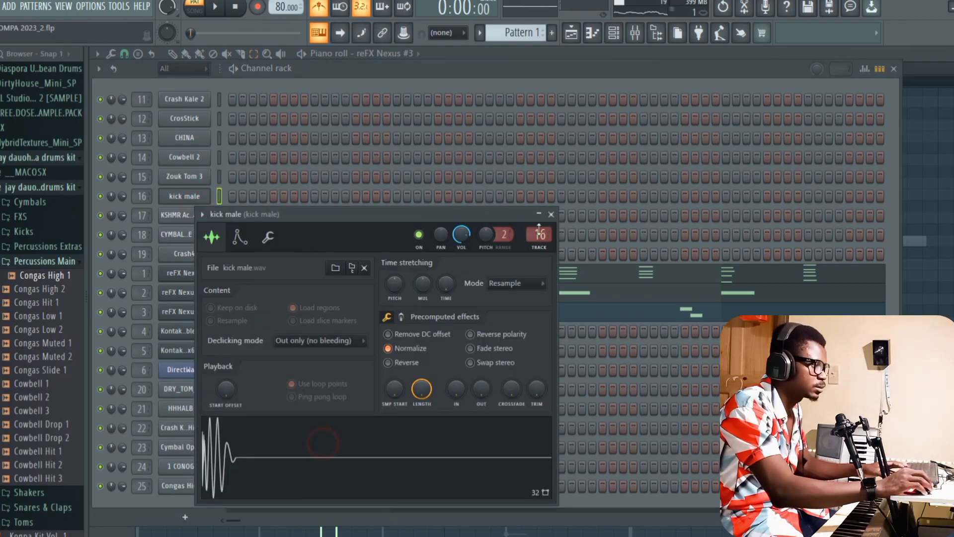
{"action": "left_click", "coordinate": [551, 215]}
Draw B4 kick notes on all four beats of bar 1 in the kick male piano roll and play them back
{"action": "right_click", "coordinate": [208, 201]}
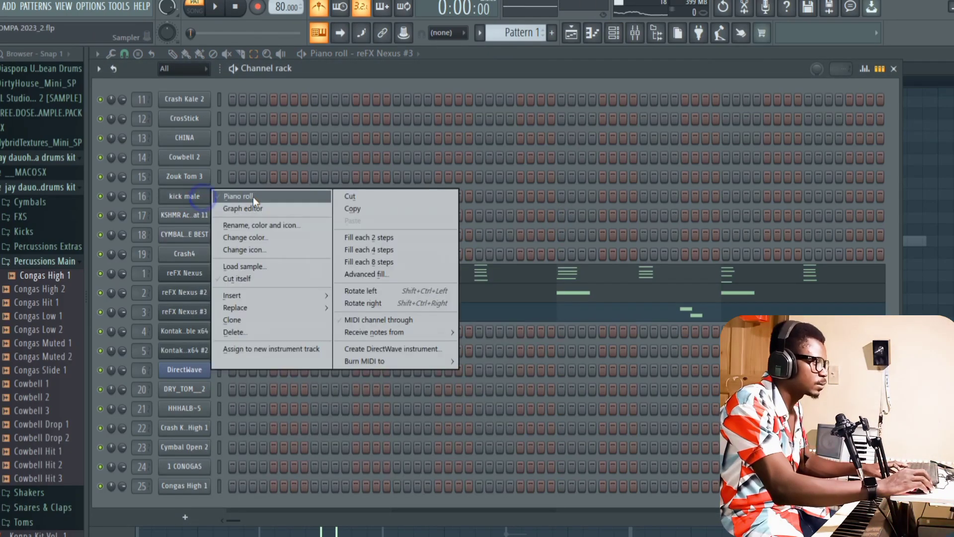
{"action": "left_click", "coordinate": [251, 197]}
{"action": "left_click", "coordinate": [126, 356]}
{"action": "scroll", "coordinate": [132, 372], "scroll_direction": "down", "scroll_amount": 1}
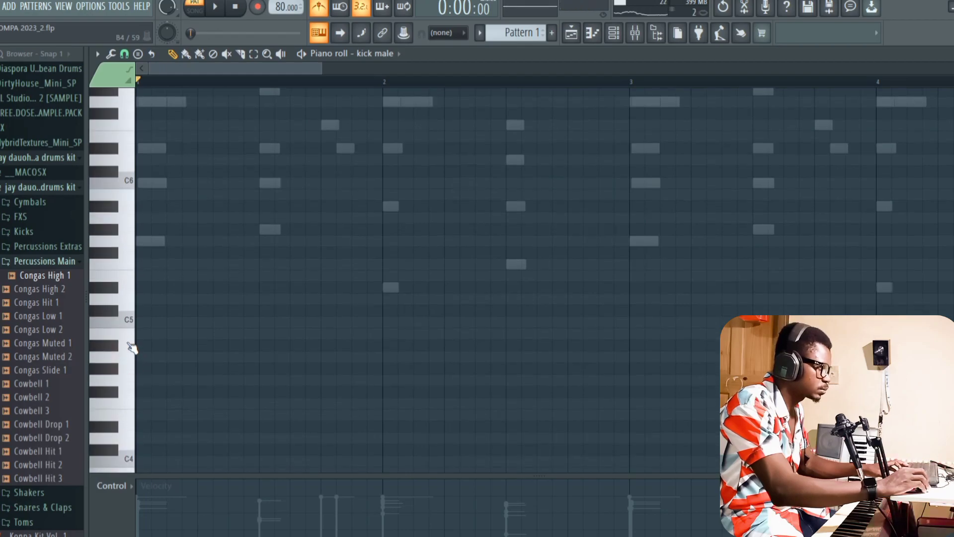
{"action": "left_click", "coordinate": [203, 336]}
{"action": "key", "text": "space"}
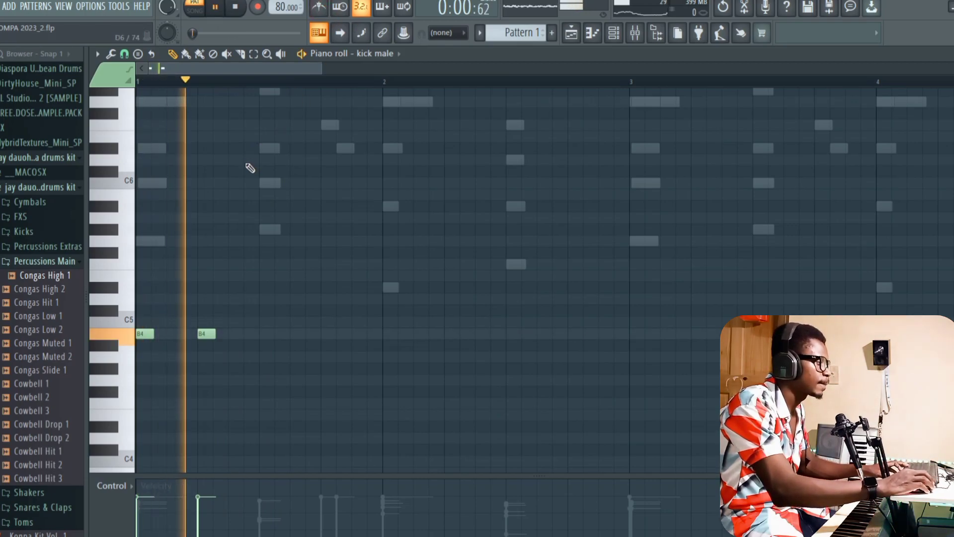
{"action": "key", "text": "space"}
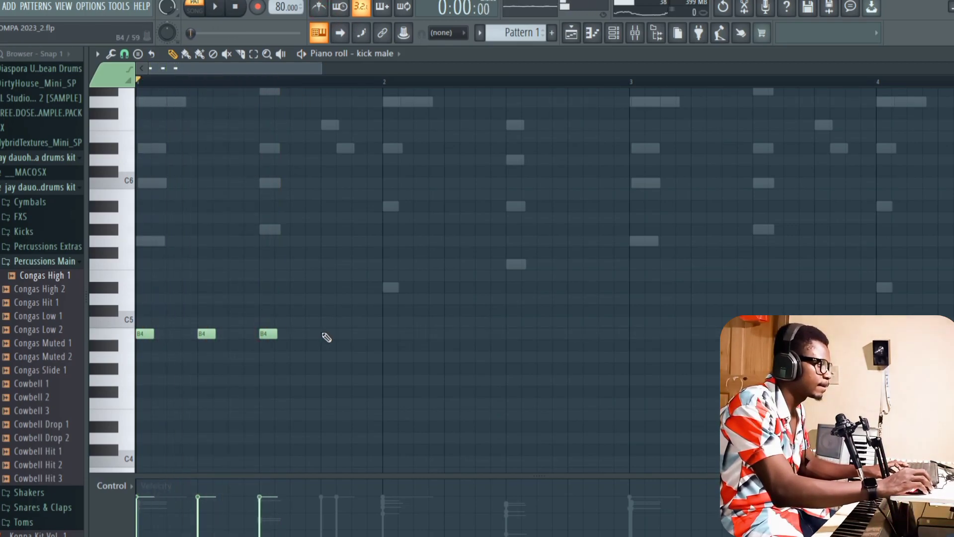
{"action": "key", "text": "space"}
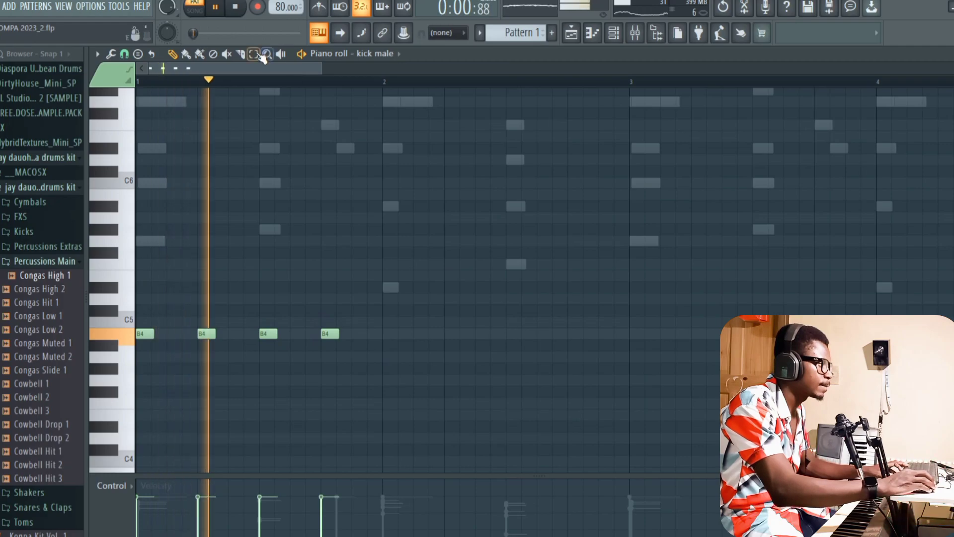
Duplicate the bar 1 kick notes bar by bar through bar 12 of the kick male piano roll
{"action": "left_click_drag", "start_coordinate": [385, 88], "coordinate": [118, 160]}
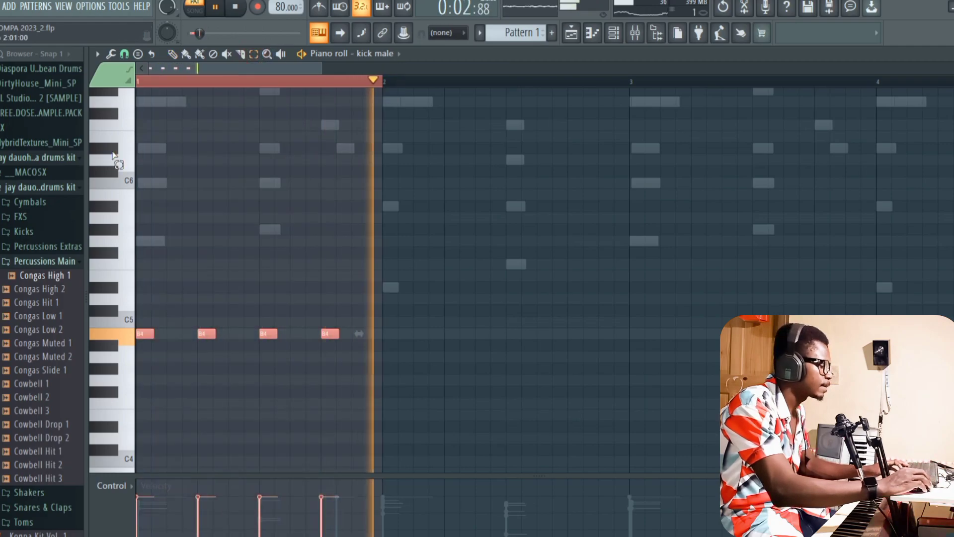
{"action": "key", "text": "ctrl+b"}
{"action": "key", "text": "ctrl+b"}
{"action": "key", "text": "ctrl+b"}
{"action": "key", "text": "ctrl+b"}
{"action": "key", "text": "ctrl+b"}
{"action": "key", "text": "ctrl+b"}
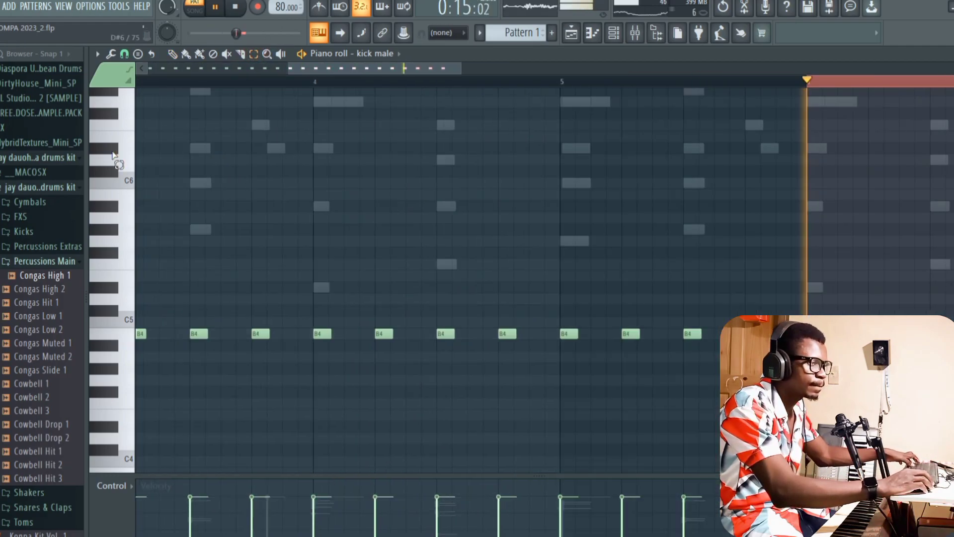
{"action": "key", "text": "ctrl+b"}
{"action": "key", "text": "ctrl+b"}
{"action": "key", "text": "ctrl+b"}
{"action": "key", "text": "ctrl+b"}
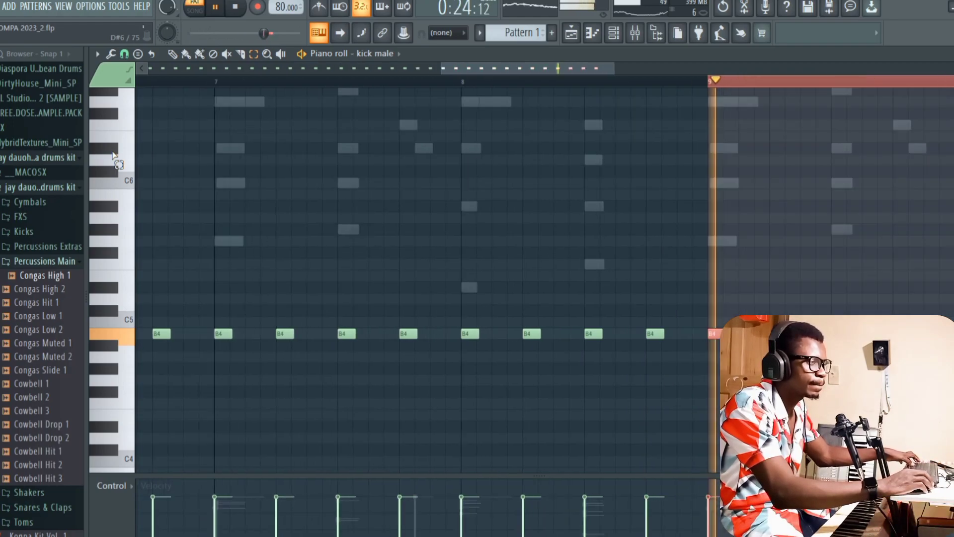
{"action": "key", "text": "ctrl+b"}
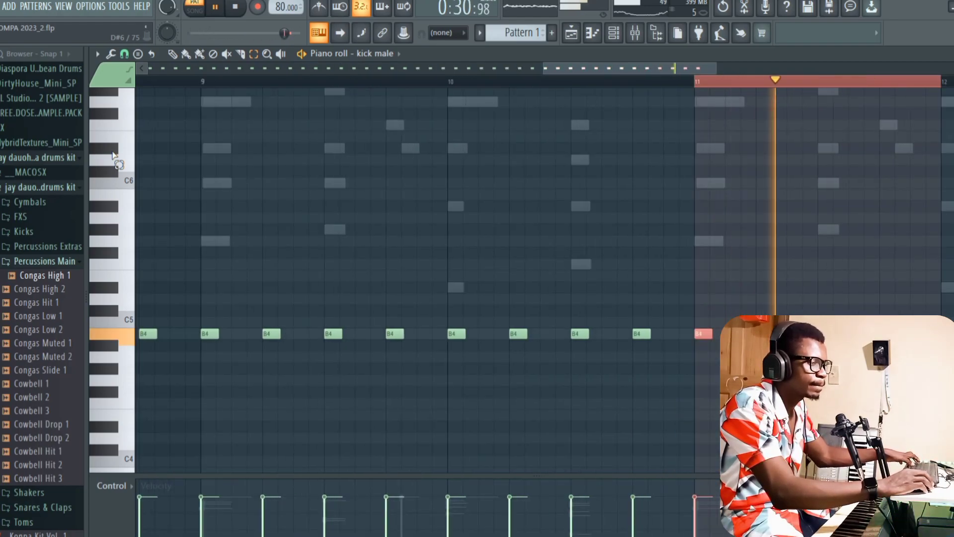
{"action": "left_click", "coordinate": [294, 211]}
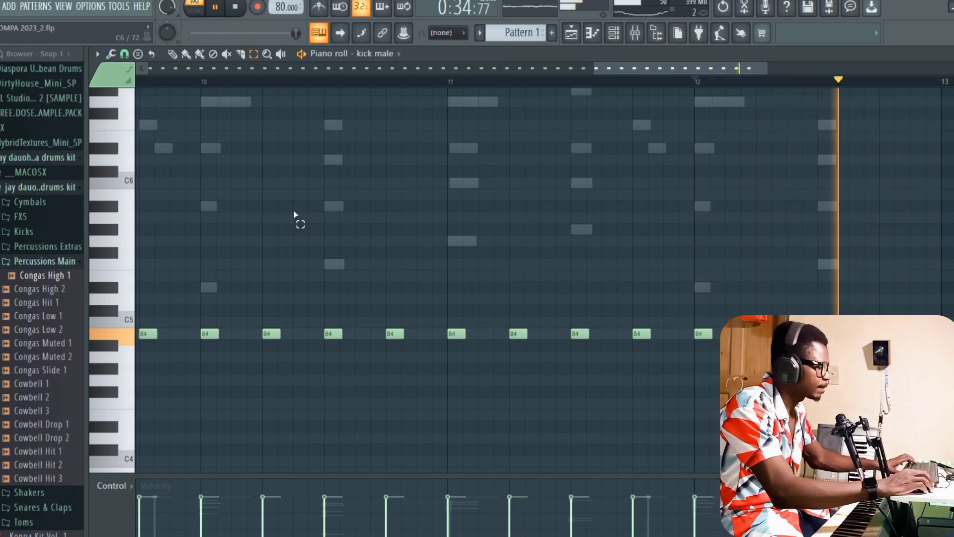
Stop playback, check the Zouk Tom 3 sample, and open that channel's piano roll at bar 1
{"action": "left_click", "coordinate": [616, 35]}
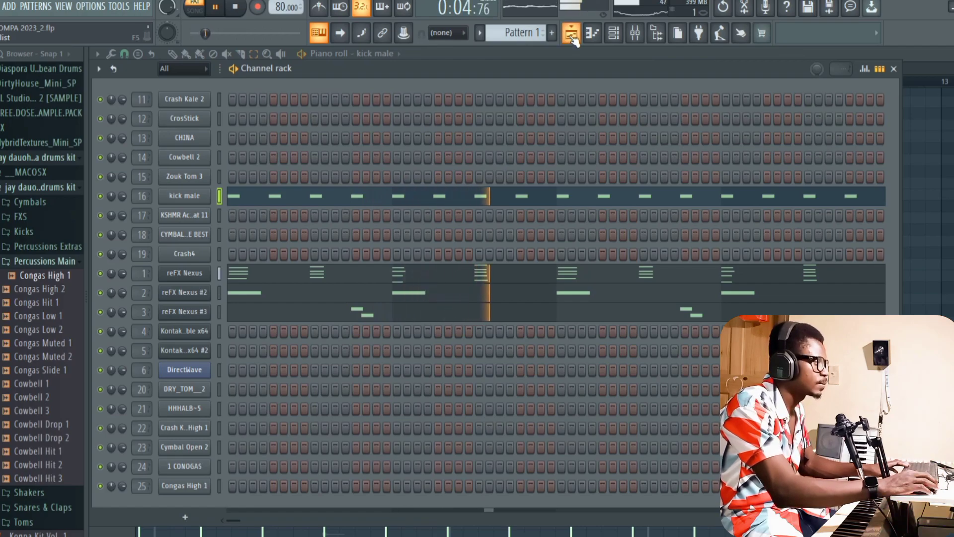
{"action": "key", "text": "space"}
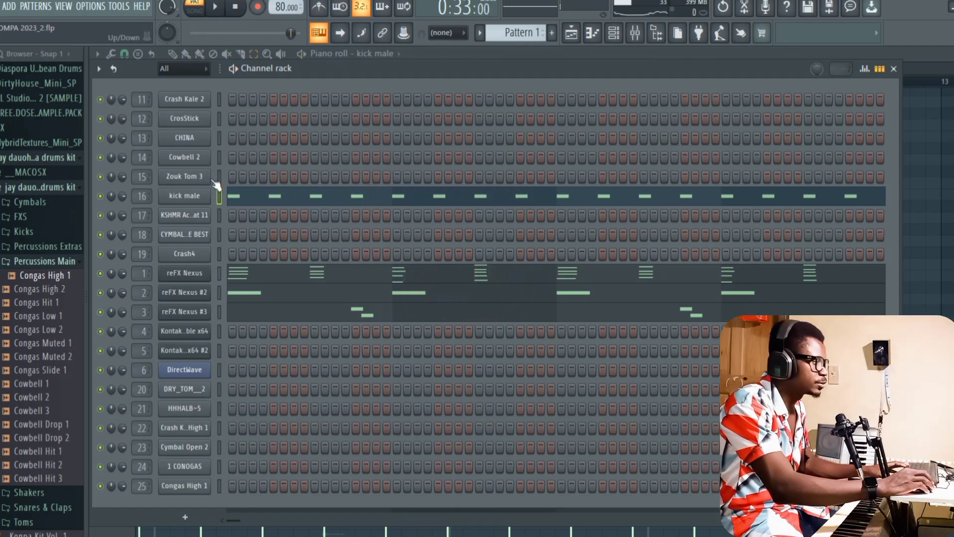
{"action": "left_click", "coordinate": [204, 179]}
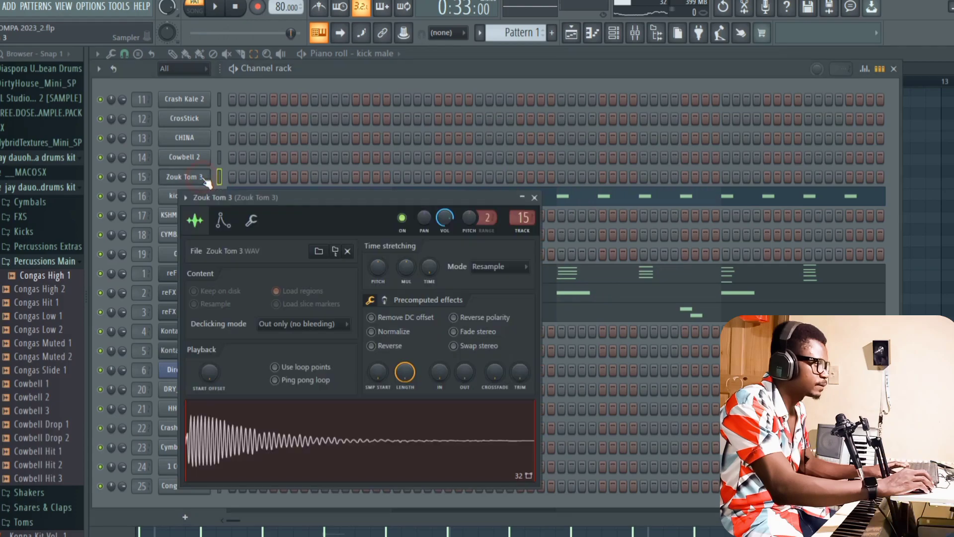
{"action": "left_click", "coordinate": [534, 198]}
{"action": "right_click", "coordinate": [187, 178]}
{"action": "left_click", "coordinate": [238, 175]}
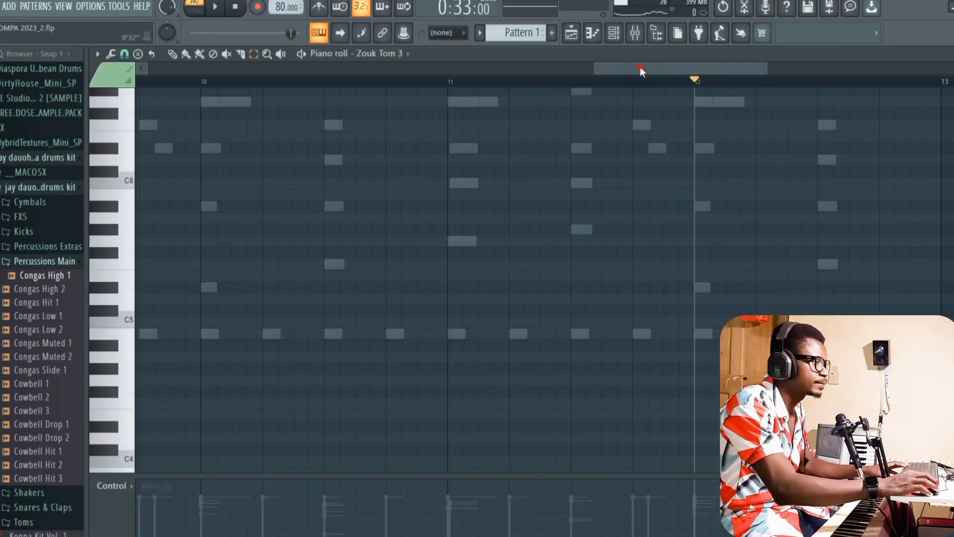
{"action": "left_click_drag", "start_coordinate": [640, 69], "coordinate": [195, 68]}
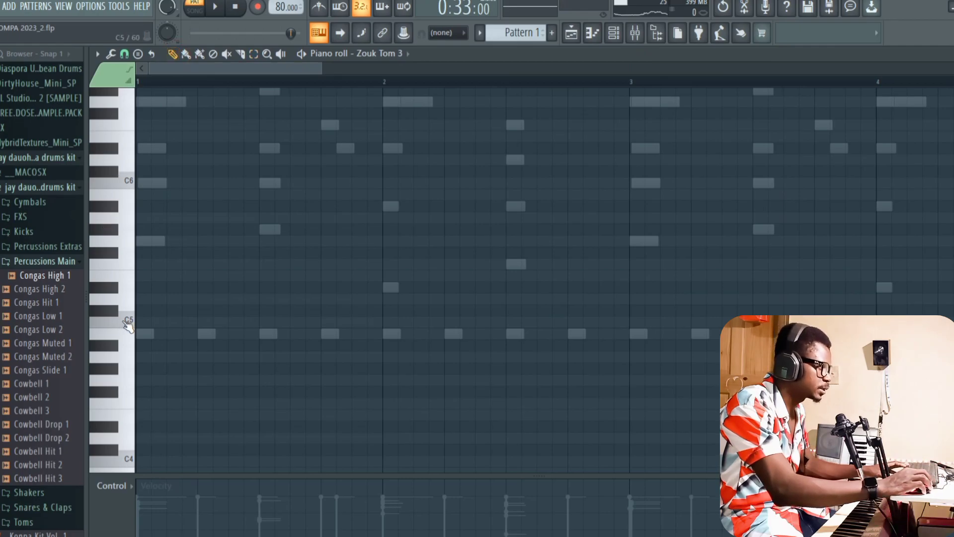
Draw one-step C5 Zouk Tom 3 notes on the offbeats of beats 2 and 4 in bar 1, auditioning them
{"action": "scroll", "coordinate": [227, 294], "scroll_direction": "down", "scroll_amount": 3}
{"action": "left_click", "coordinate": [236, 286]}
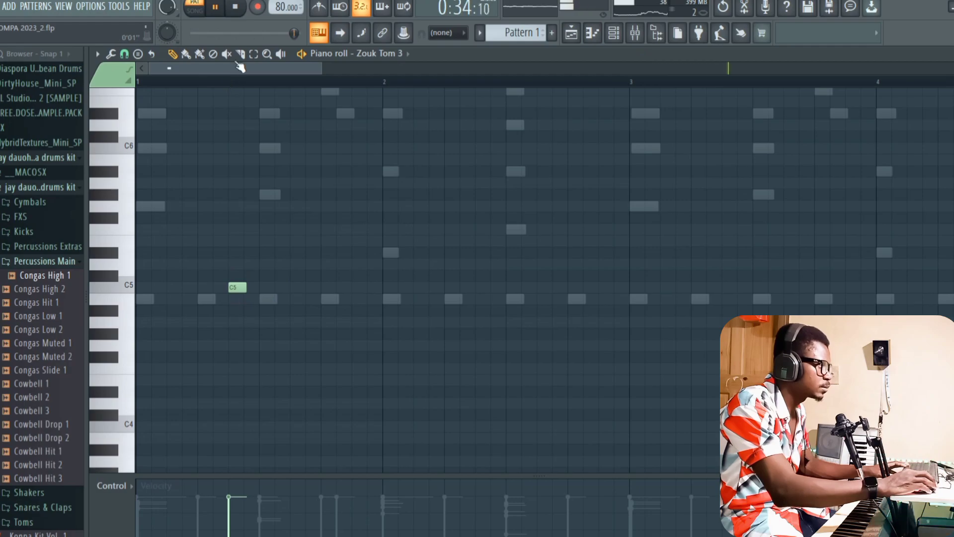
{"action": "left_click_drag", "start_coordinate": [244, 252], "coordinate": [246, 322]}
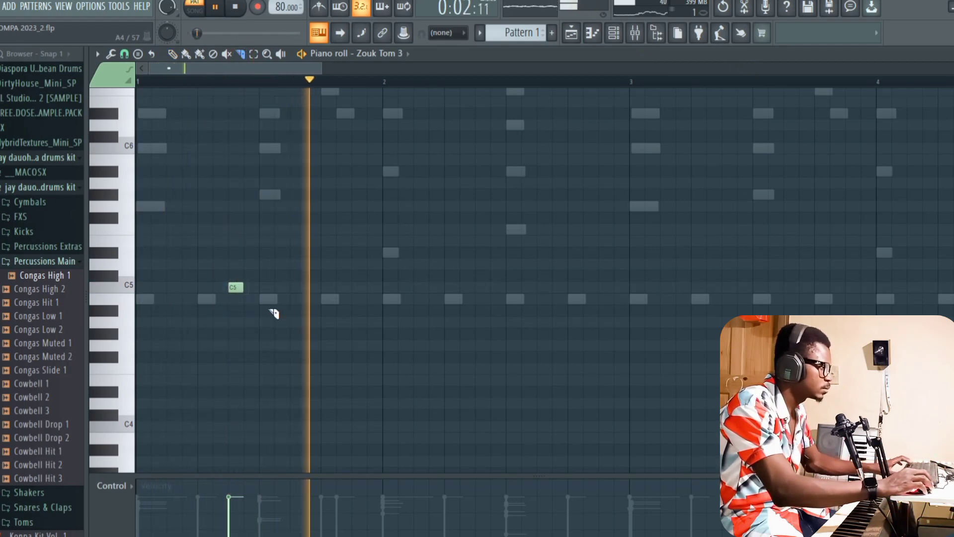
{"action": "key", "text": "space"}
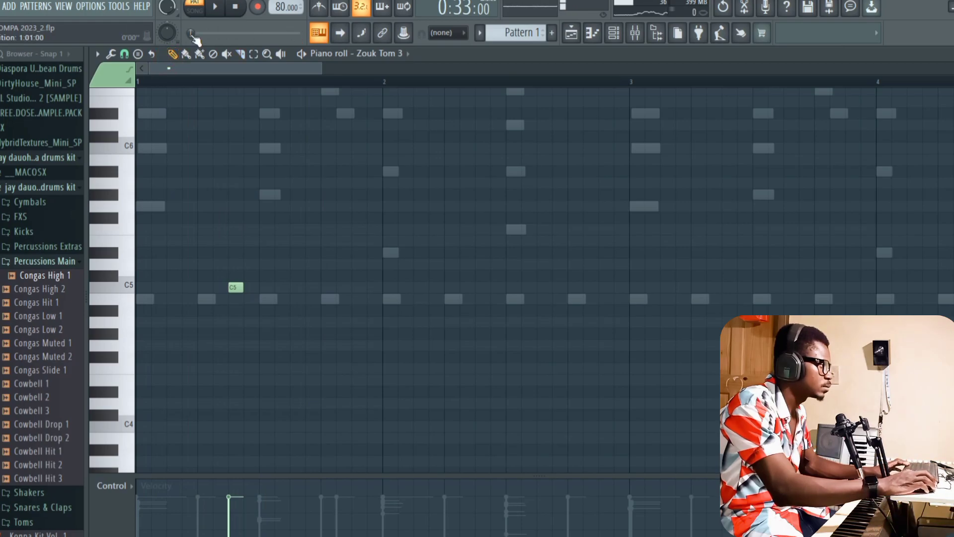
{"action": "key", "text": "space"}
{"action": "left_click", "coordinate": [356, 287]}
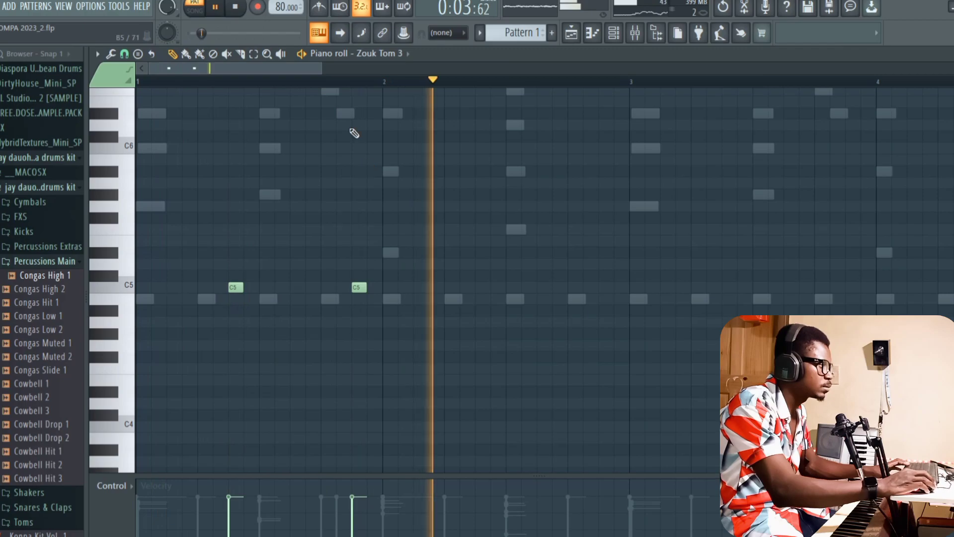
{"action": "key", "text": "space"}
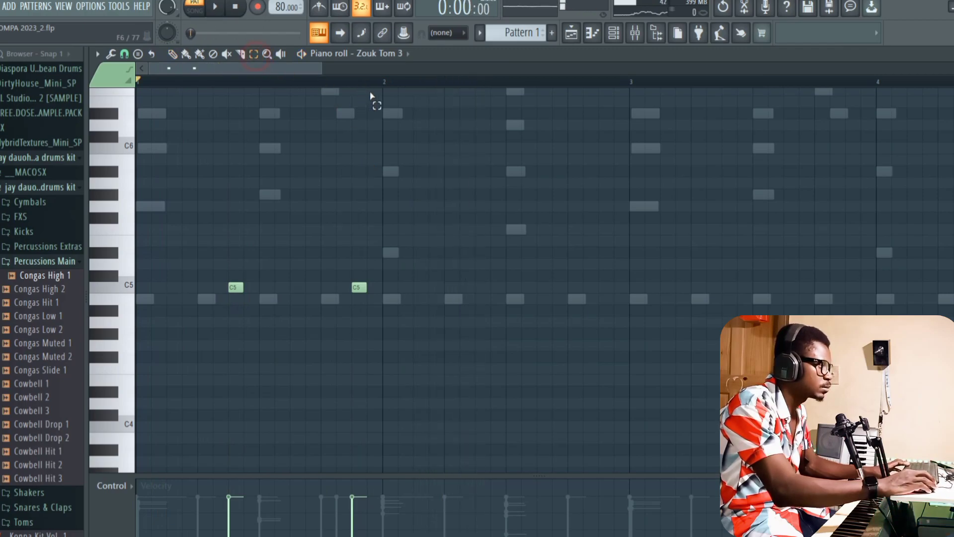
Duplicate the one-bar Zouk Tom 3 phrase through bar 12 and play the pattern from the start
{"action": "left_click_drag", "start_coordinate": [384, 82], "coordinate": [137, 82]}
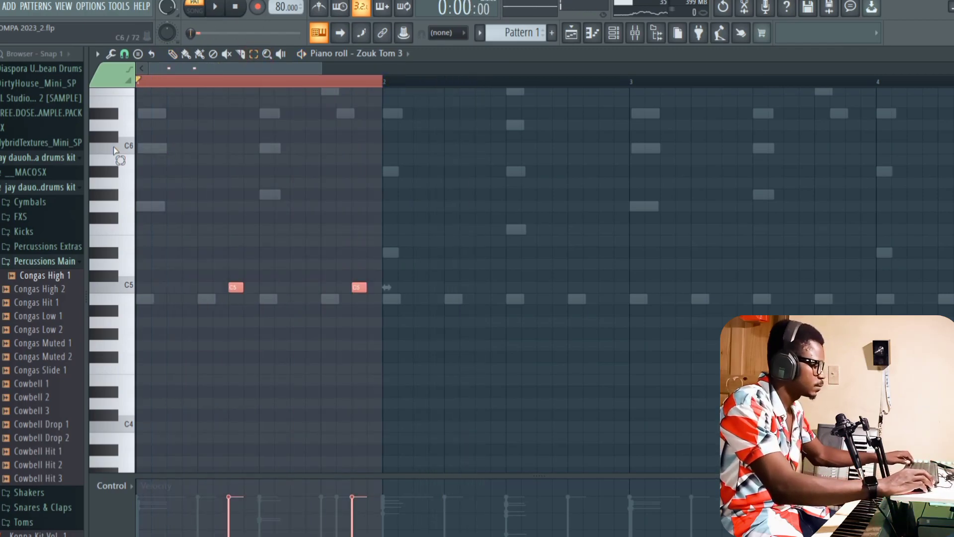
{"action": "key", "text": "ctrl+b"}
{"action": "key", "text": "ctrl+b"}
{"action": "key", "text": "ctrl+b"}
{"action": "key", "text": "ctrl+b"}
{"action": "key", "text": "ctrl+b"}
{"action": "key", "text": "ctrl+b"}
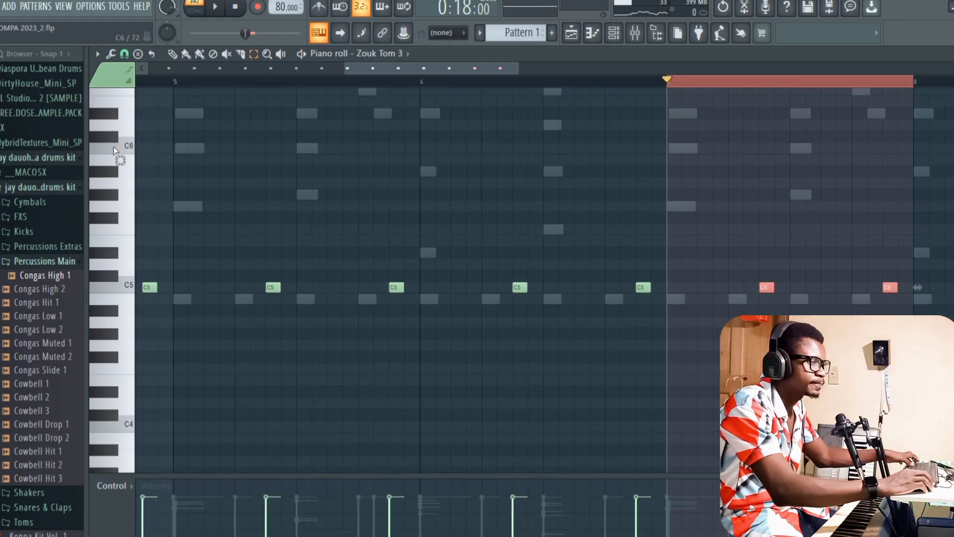
{"action": "key", "text": "ctrl+b"}
{"action": "key", "text": "ctrl+b"}
{"action": "key", "text": "ctrl+b"}
{"action": "key", "text": "ctrl+b"}
{"action": "key", "text": "ctrl+b"}
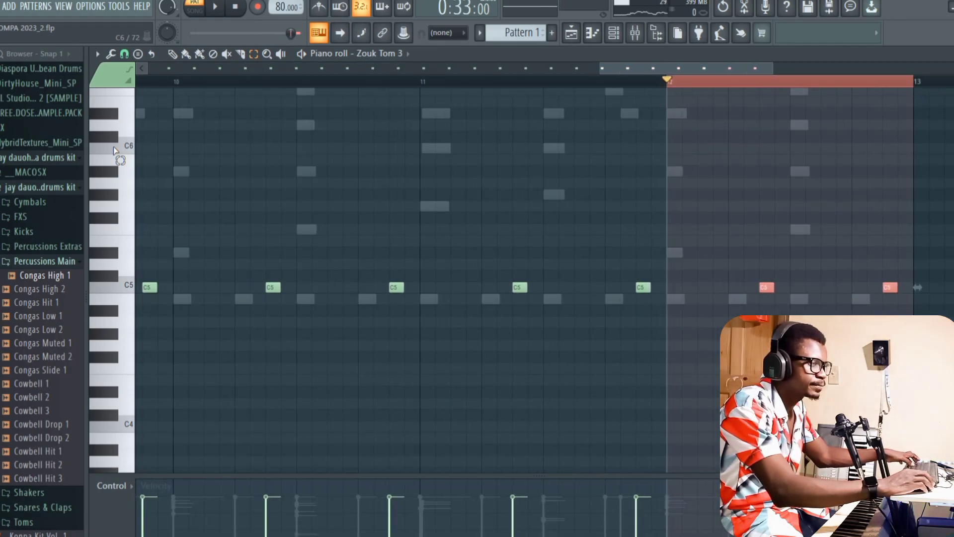
{"action": "left_click", "coordinate": [281, 225]}
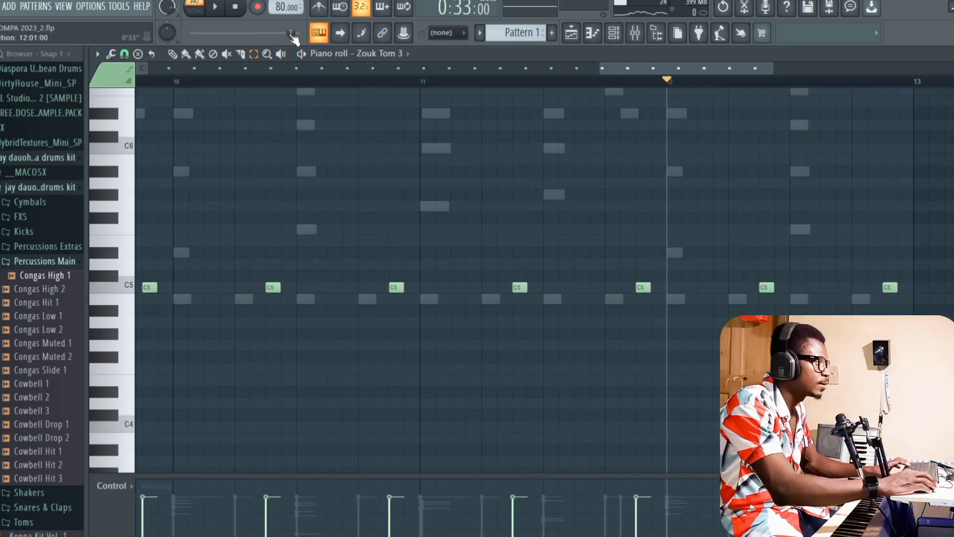
{"action": "left_click", "coordinate": [191, 33]}
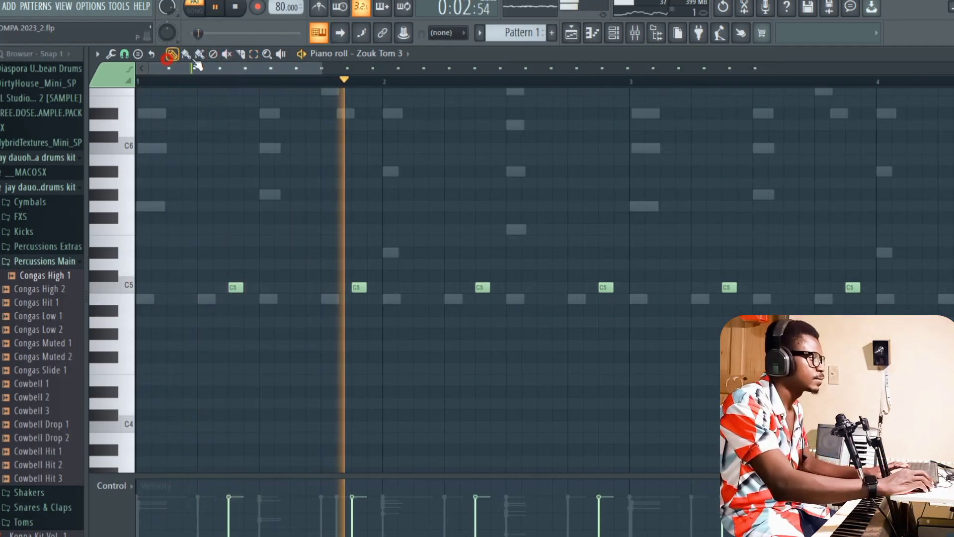
Return to the channel rack, stop playback, check the Cowbell 2 sample, and open its piano roll
{"action": "left_click", "coordinate": [616, 39]}
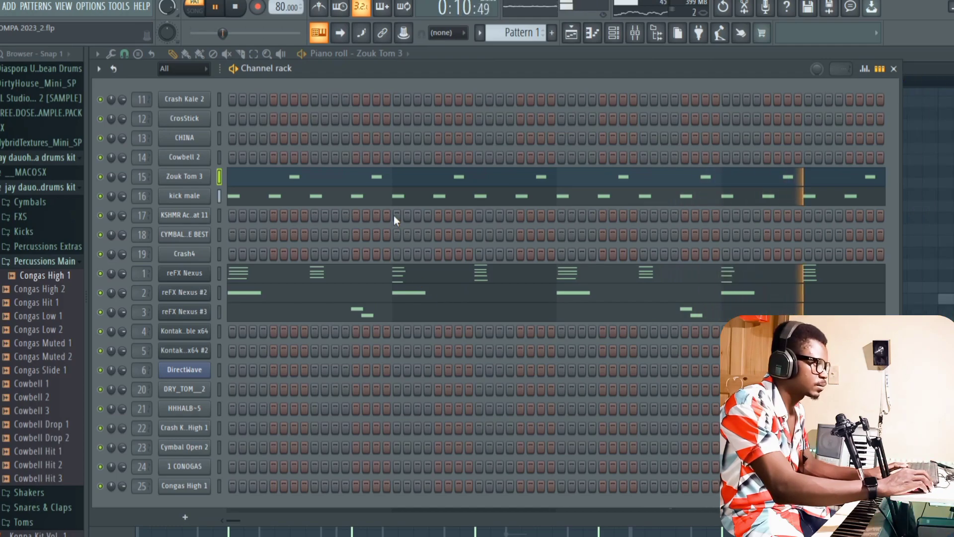
{"action": "key", "text": "space"}
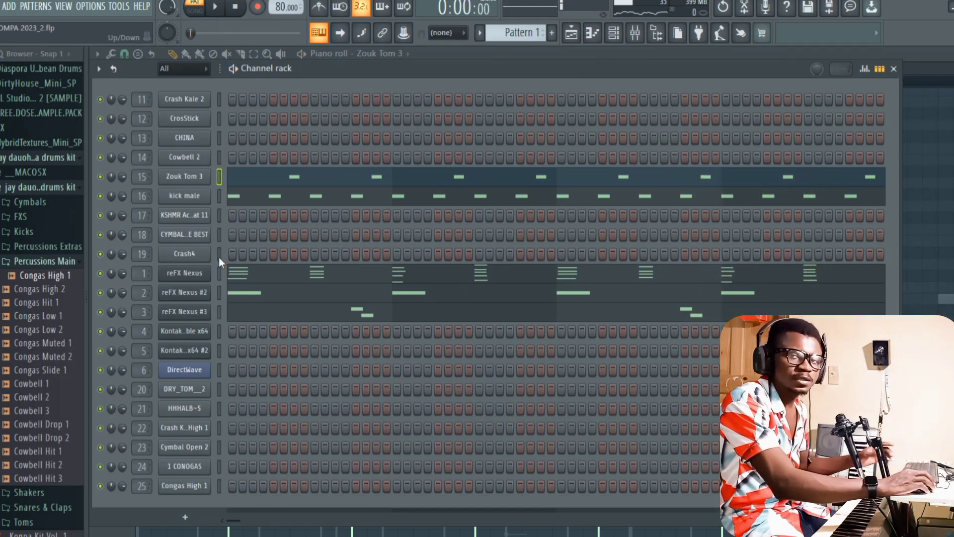
{"action": "left_click", "coordinate": [202, 158]}
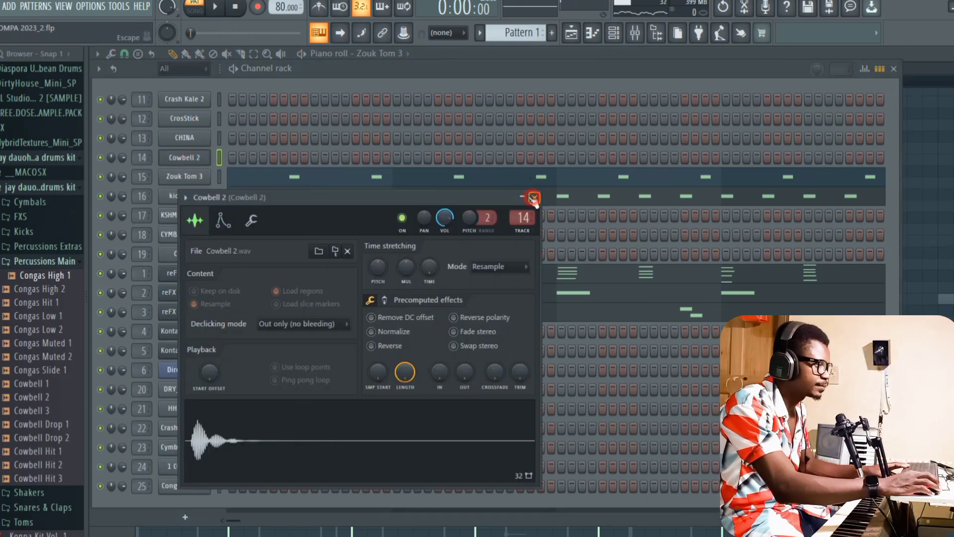
{"action": "left_click", "coordinate": [533, 198]}
{"action": "right_click", "coordinate": [198, 159]}
{"action": "left_click", "coordinate": [246, 160]}
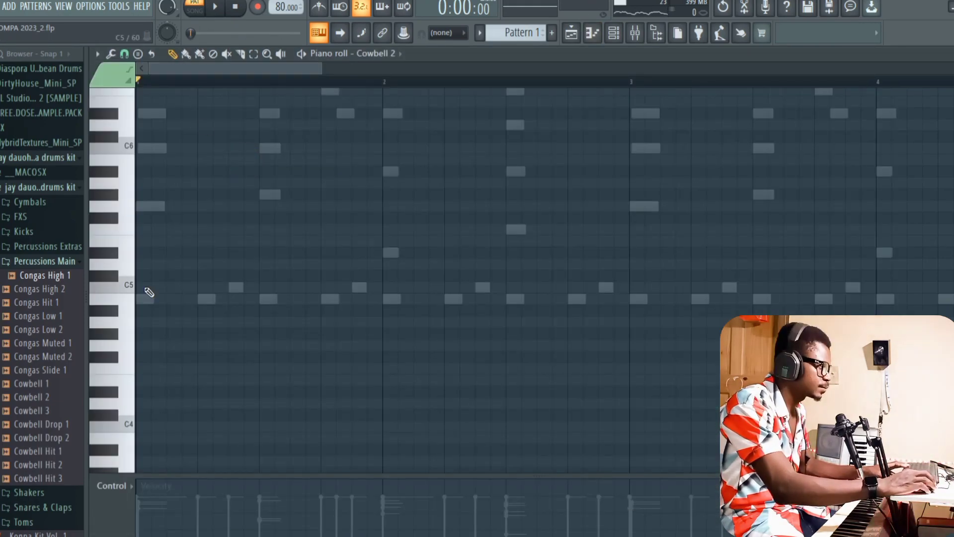
Draw C5 cowbell notes on steps 1, 4, 11 and 12 of bar 1 in Cowbell 2 and audition them
{"action": "left_click", "coordinate": [187, 288]}
{"action": "key", "text": "space"}
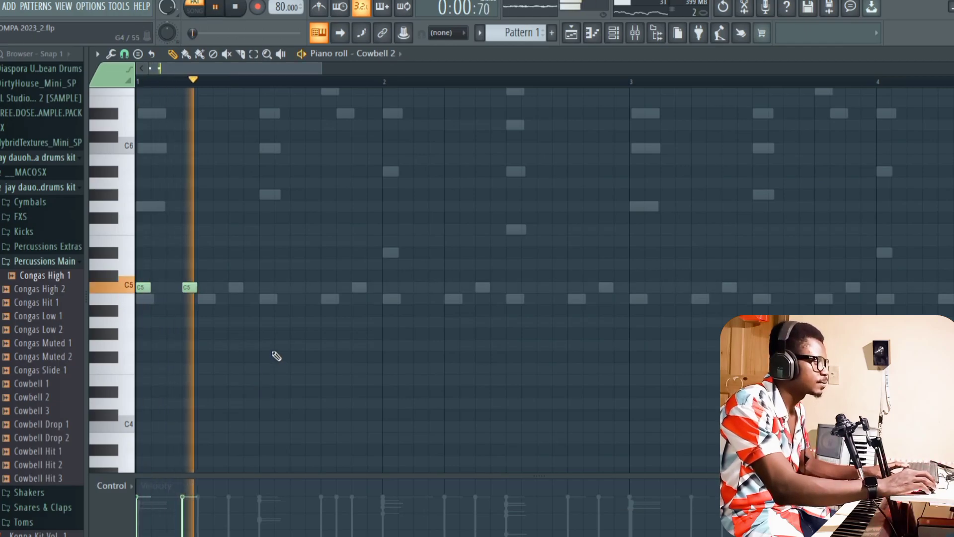
{"action": "left_click", "coordinate": [297, 287]}
{"action": "left_click", "coordinate": [311, 288]}
{"action": "key", "text": "space"}
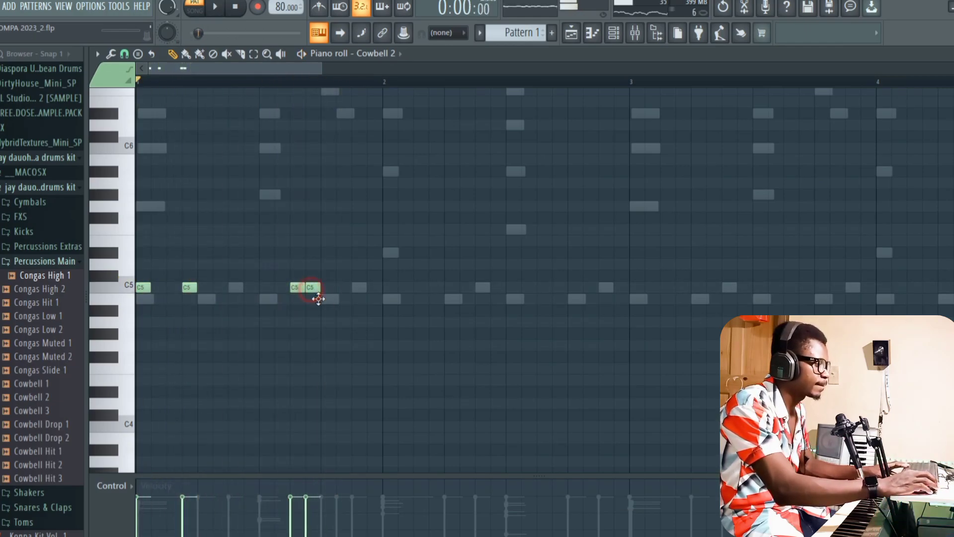
{"action": "key", "text": "space"}
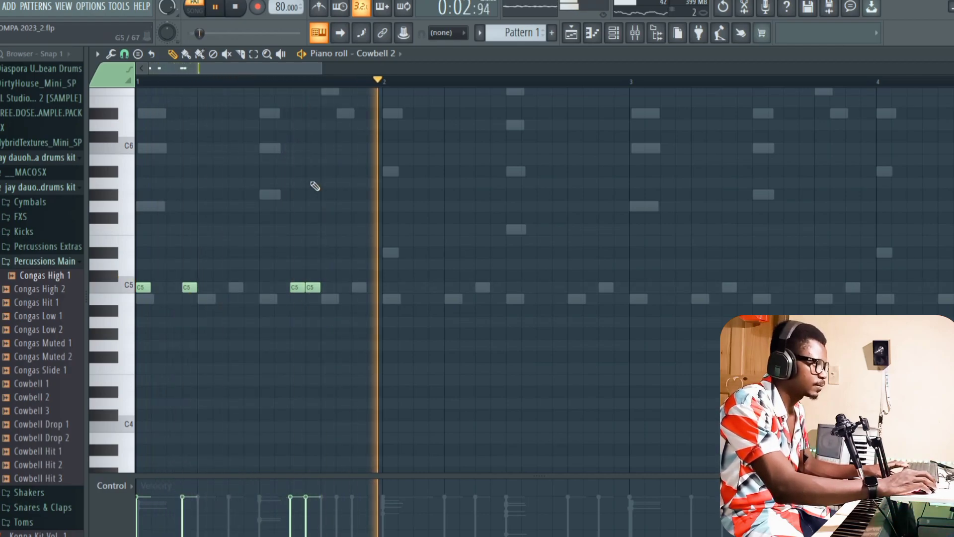
{"action": "key", "text": "space"}
Duplicate the one-bar Cowbell 2 phrase through bar 12, deselect the notes, and play the pattern from the start
{"action": "left_click", "coordinate": [253, 53]}
{"action": "left_click_drag", "start_coordinate": [383, 88], "coordinate": [98, 161]}
{"action": "key", "text": "ctrl+b"}
{"action": "key", "text": "ctrl+b"}
{"action": "key", "text": "ctrl+b"}
{"action": "key", "text": "ctrl+b"}
{"action": "key", "text": "ctrl+b"}
{"action": "key", "text": "ctrl+b"}
{"action": "key", "text": "ctrl+b"}
{"action": "key", "text": "ctrl+b"}
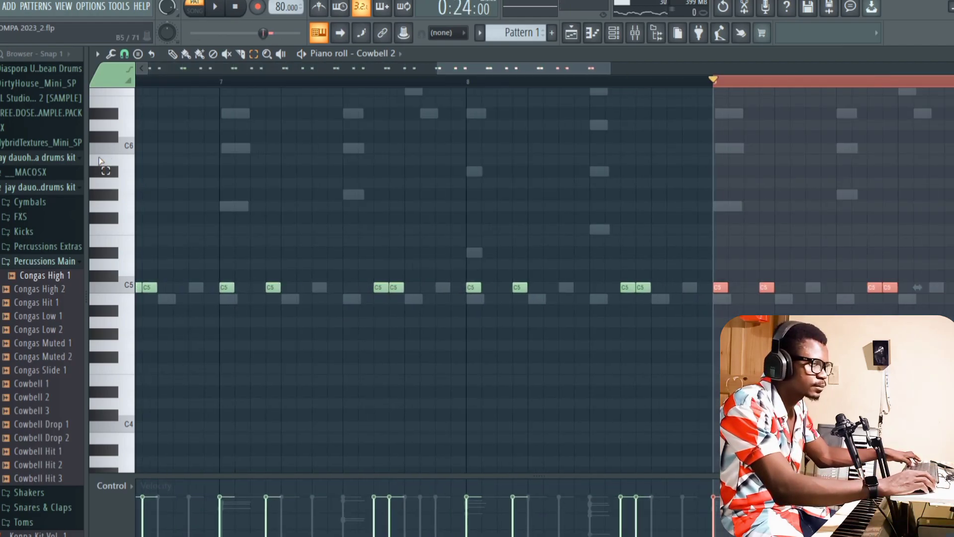
{"action": "key", "text": "ctrl+b"}
{"action": "key", "text": "ctrl+b"}
{"action": "key", "text": "ctrl+b"}
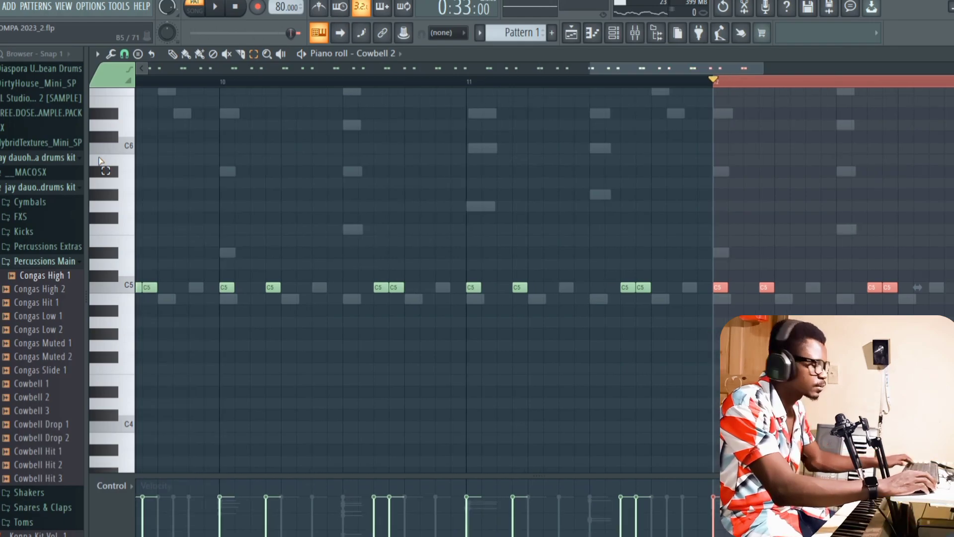
{"action": "key", "text": "ctrl+d"}
{"action": "key", "text": "Home"}
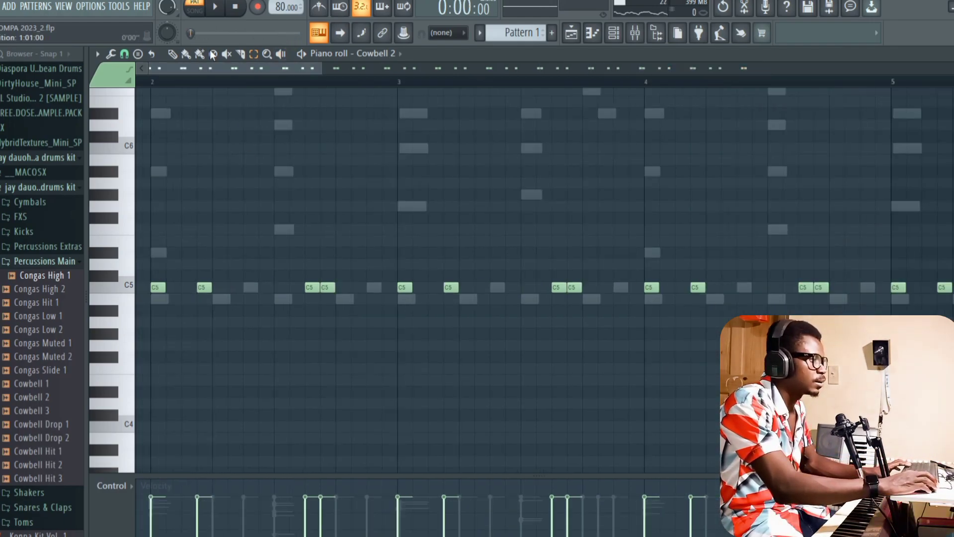
{"action": "key", "text": "space"}
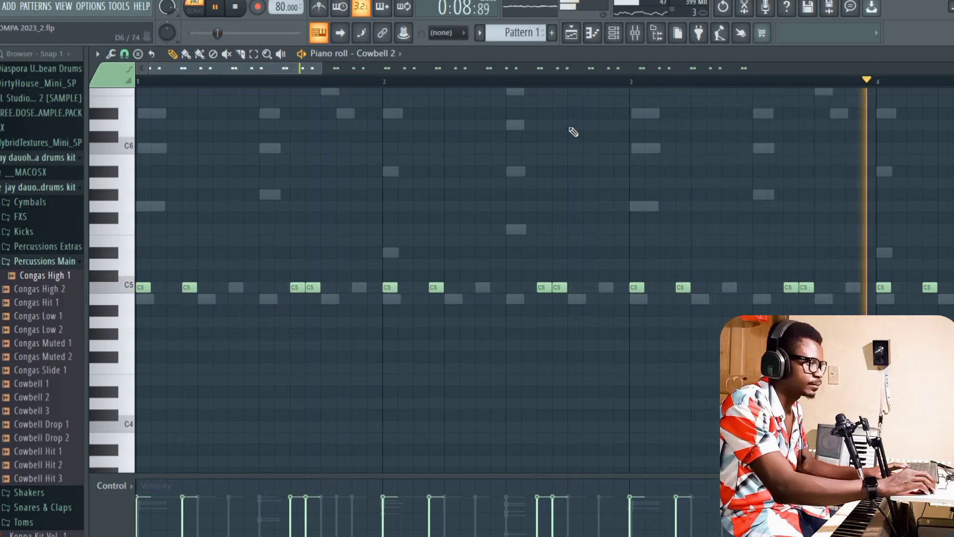
Return to the channel rack, stop playback, check the CrosStick sample, and open its piano roll
{"action": "left_click", "coordinate": [615, 33]}
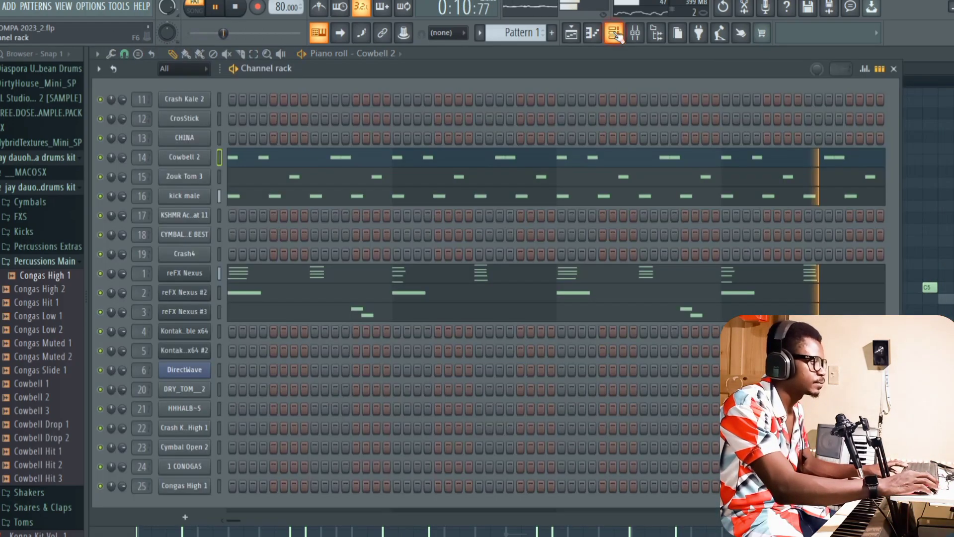
{"action": "key", "text": "space"}
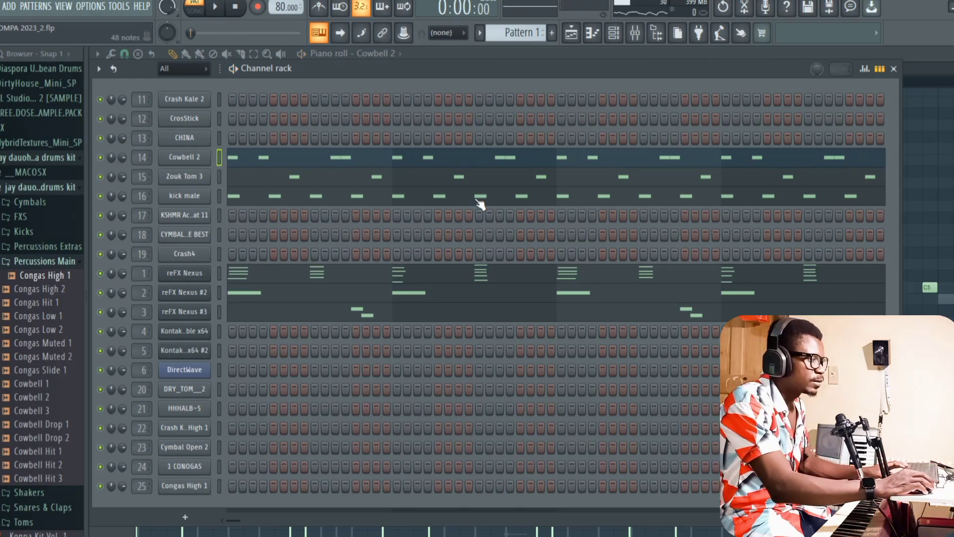
{"action": "left_click", "coordinate": [198, 120]}
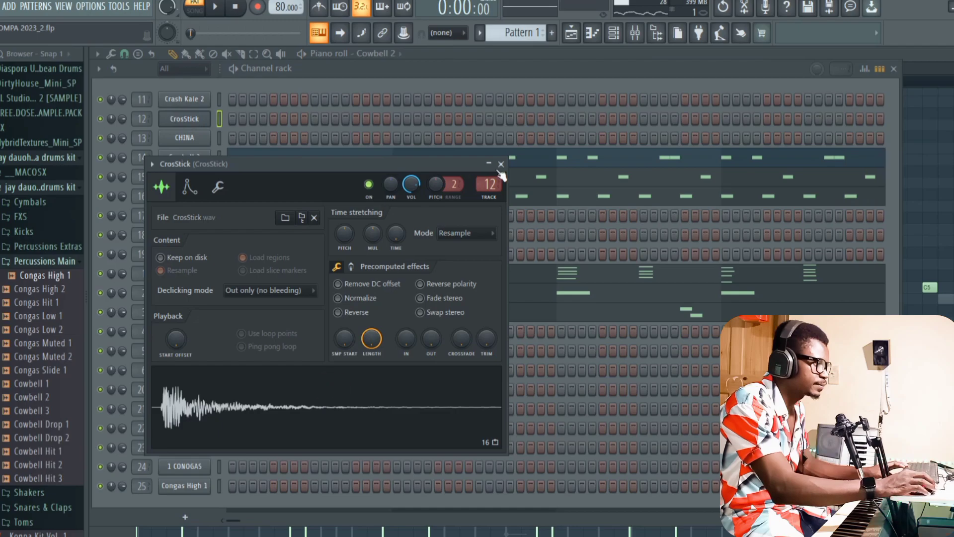
{"action": "left_click", "coordinate": [500, 164]}
{"action": "right_click", "coordinate": [201, 119]}
{"action": "left_click", "coordinate": [237, 120]}
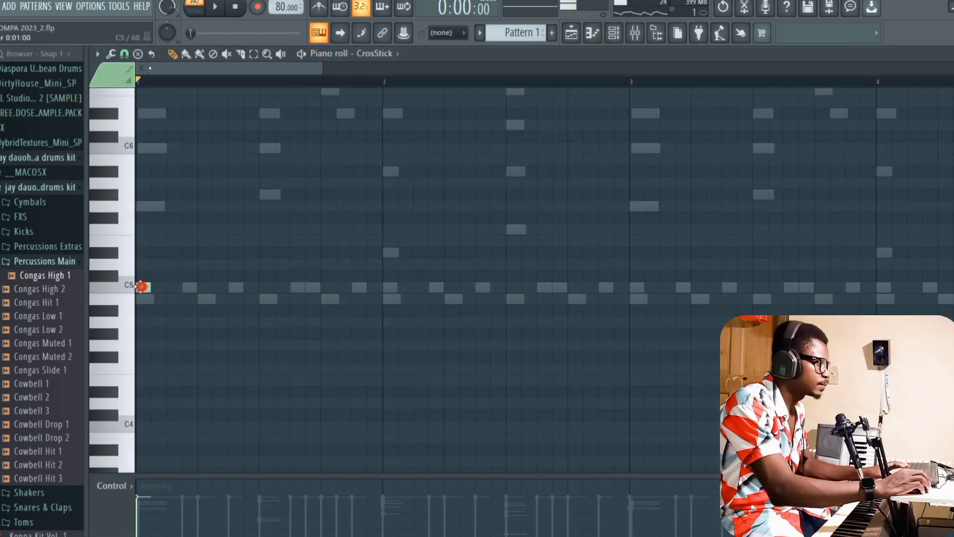
Draw C5 notes on steps 1, 4 and 7 of bar 1 in CrosStick and audition them
{"action": "left_click", "coordinate": [189, 287]}
{"action": "key", "text": "space"}
{"action": "key", "text": "space"}
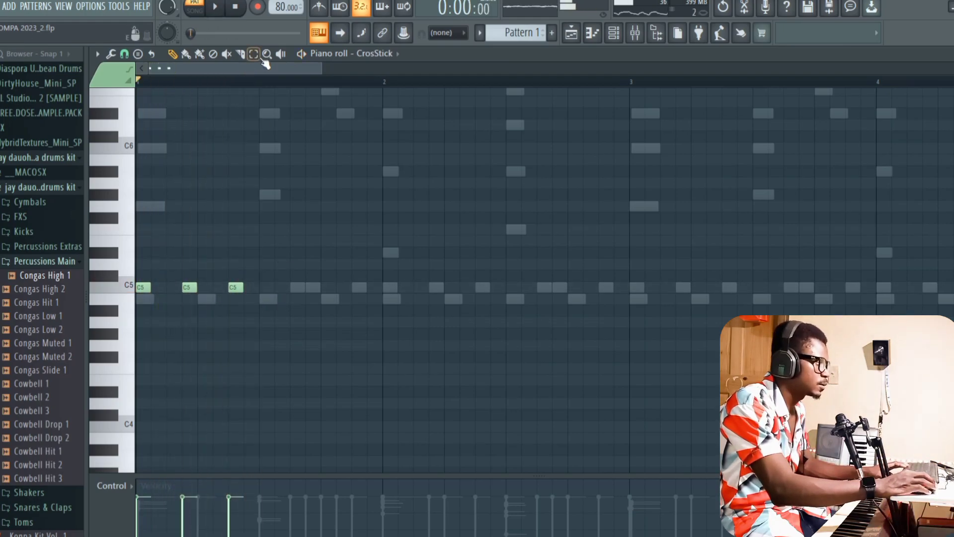
Duplicate the half-bar CrosStick phrase through bar 12, deselect the notes, and play the pattern from the start
{"action": "left_click_drag", "start_coordinate": [261, 90], "coordinate": [95, 128]}
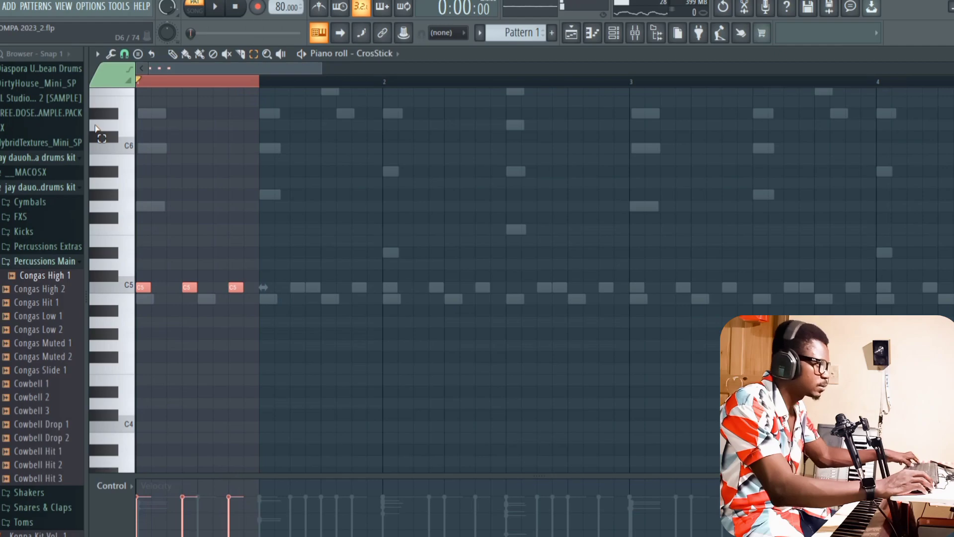
{"action": "key", "text": "ctrl+b"}
{"action": "key", "text": "ctrl+b"}
{"action": "key", "text": "ctrl+b"}
{"action": "key", "text": "ctrl+b"}
{"action": "key", "text": "ctrl+b"}
{"action": "key", "text": "ctrl+b"}
{"action": "key", "text": "ctrl+b"}
{"action": "key", "text": "ctrl+b"}
{"action": "key", "text": "ctrl+b"}
{"action": "key", "text": "ctrl+b"}
{"action": "key", "text": "ctrl+b"}
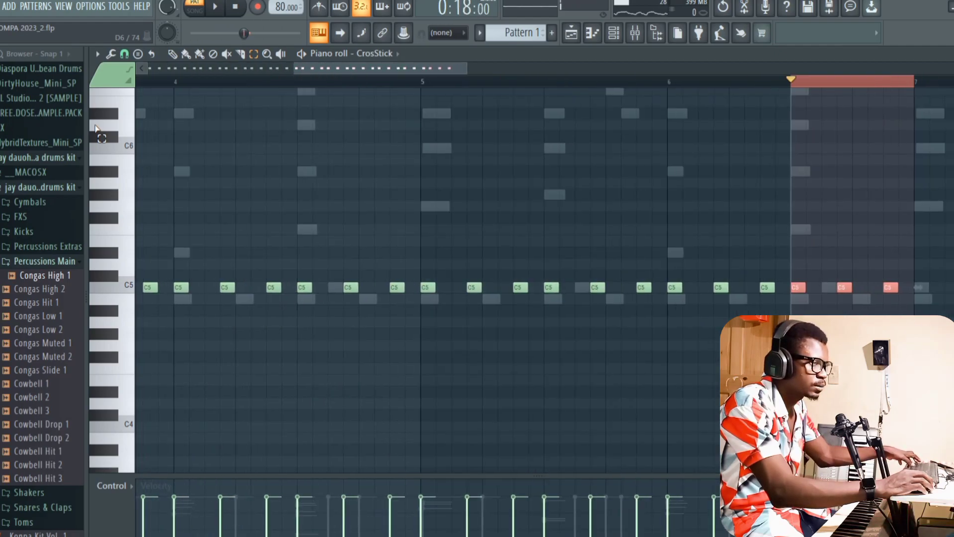
{"action": "key", "text": "ctrl+b"}
{"action": "key", "text": "ctrl+b"}
{"action": "key", "text": "ctrl+b"}
{"action": "key", "text": "ctrl+b"}
{"action": "key", "text": "ctrl+b"}
{"action": "key", "text": "ctrl+b"}
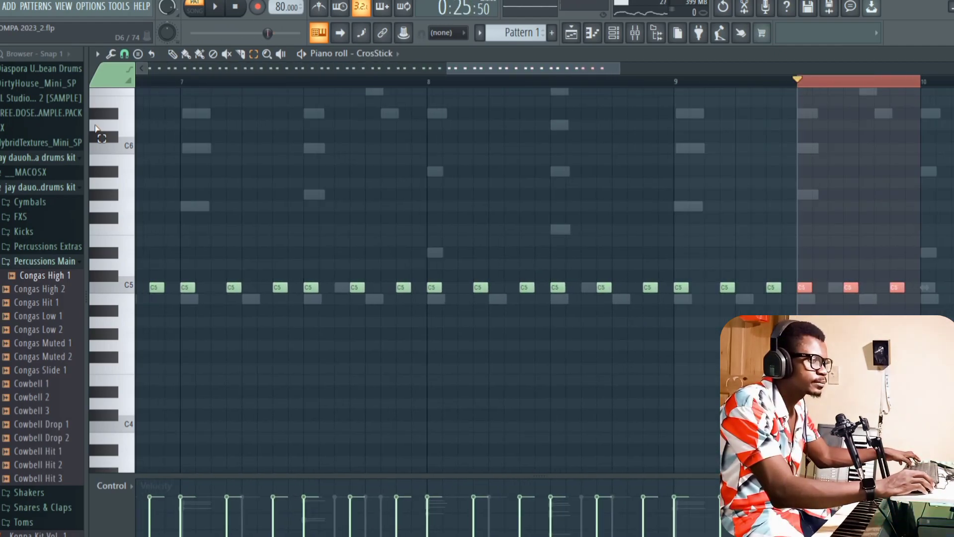
{"action": "key", "text": "ctrl+b"}
{"action": "key", "text": "ctrl+b"}
{"action": "key", "text": "ctrl+b"}
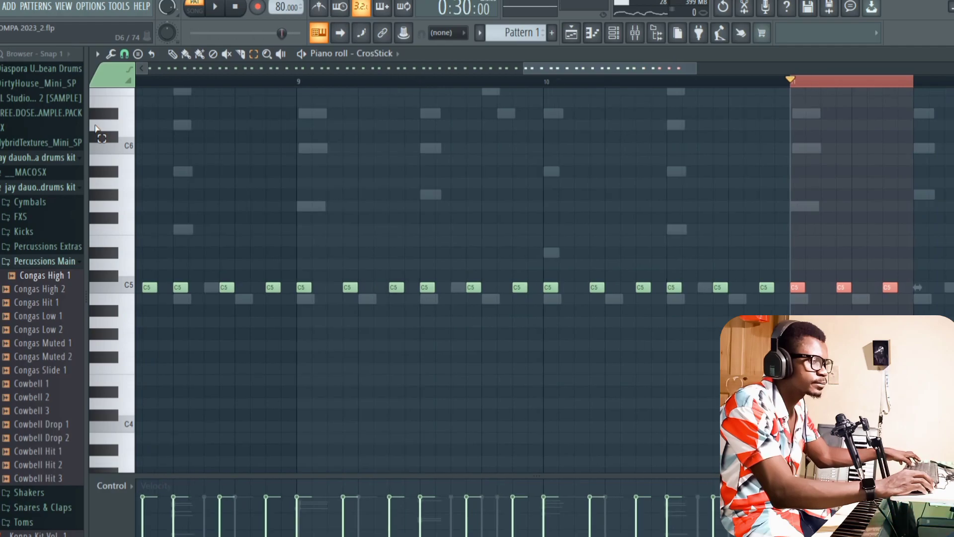
{"action": "key", "text": "ctrl+b"}
{"action": "key", "text": "ctrl+b"}
{"action": "key", "text": "ctrl+b"}
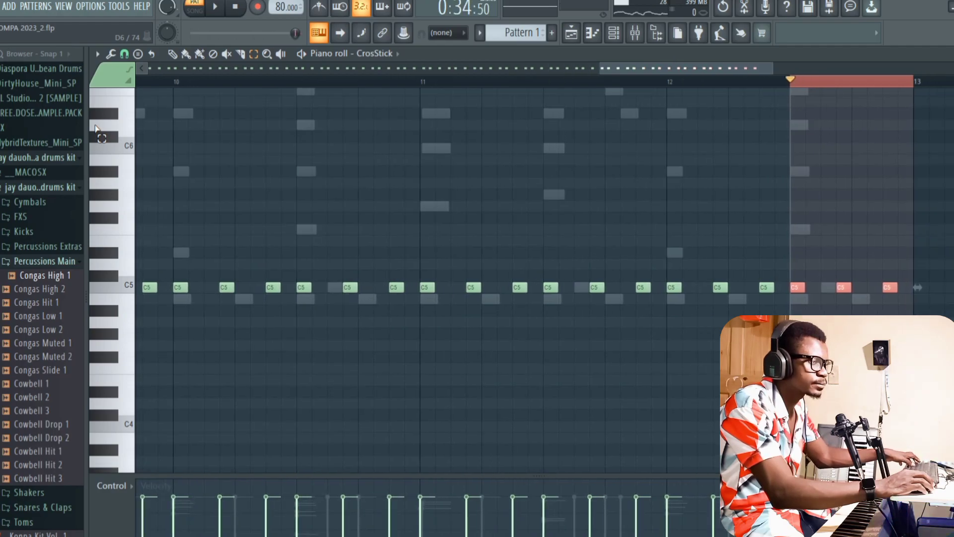
{"action": "key", "text": "ctrl+d"}
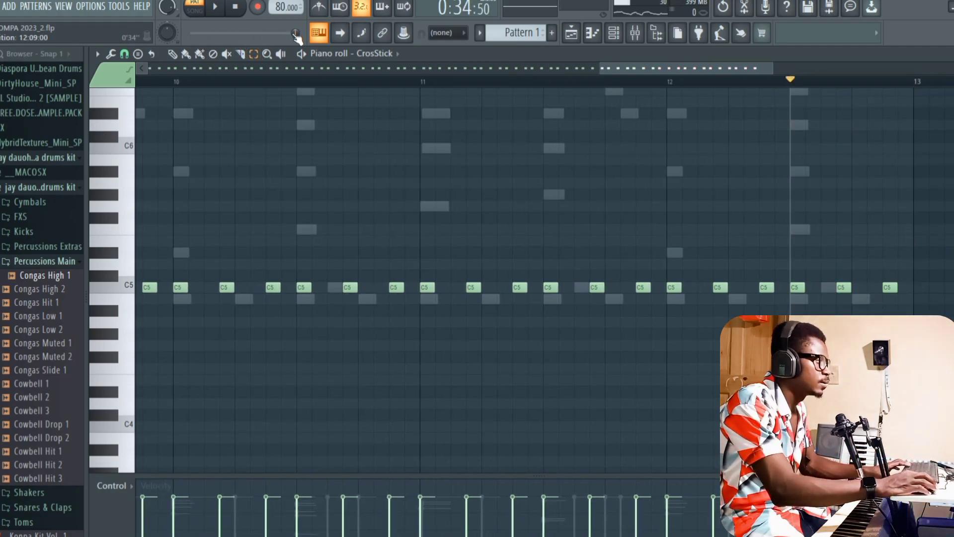
{"action": "key", "text": "space"}
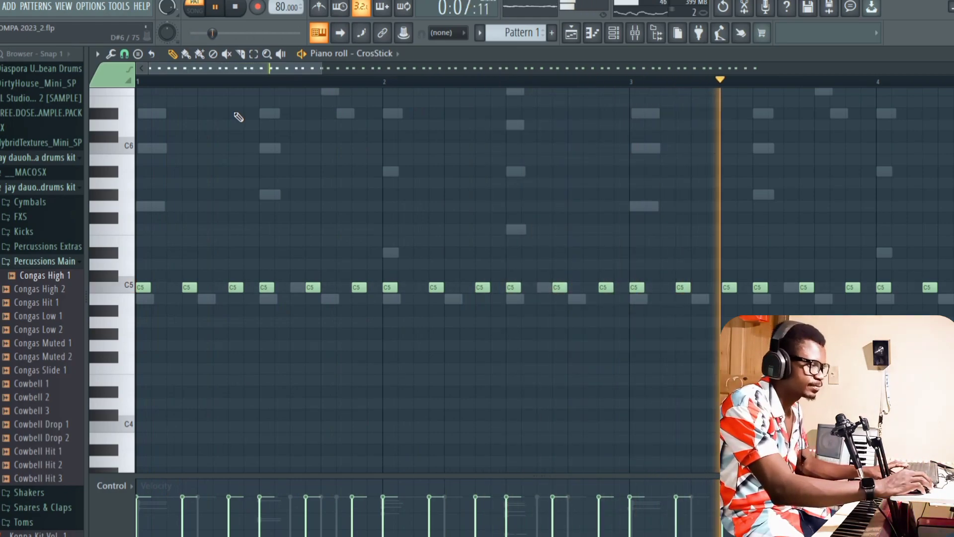
Stop playback, return to the channel rack, check the Crash Kale 2 sample, and open its piano roll
{"action": "key", "text": "space"}
{"action": "left_click", "coordinate": [615, 36]}
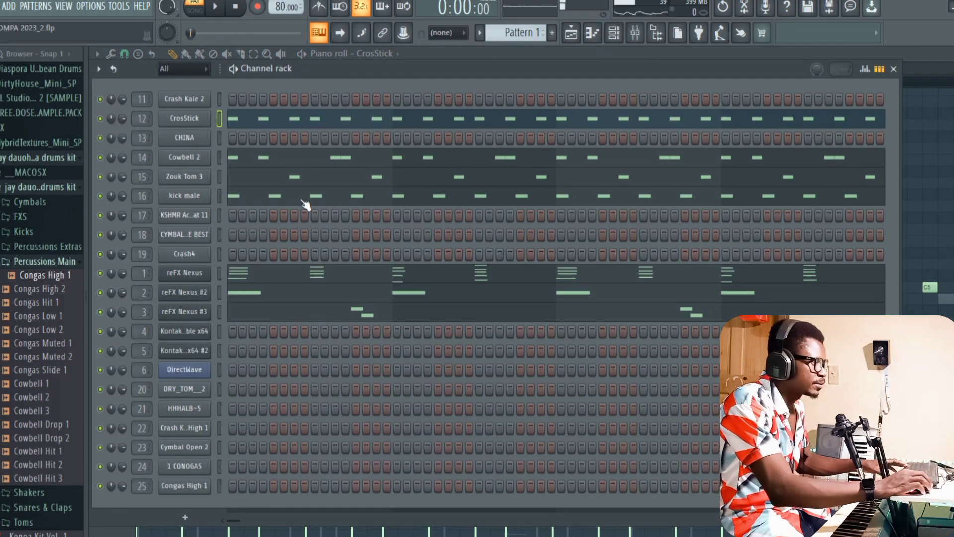
{"action": "left_click", "coordinate": [194, 100]}
{"action": "left_click", "coordinate": [193, 100]}
{"action": "right_click", "coordinate": [199, 100]}
{"action": "left_click", "coordinate": [251, 100]}
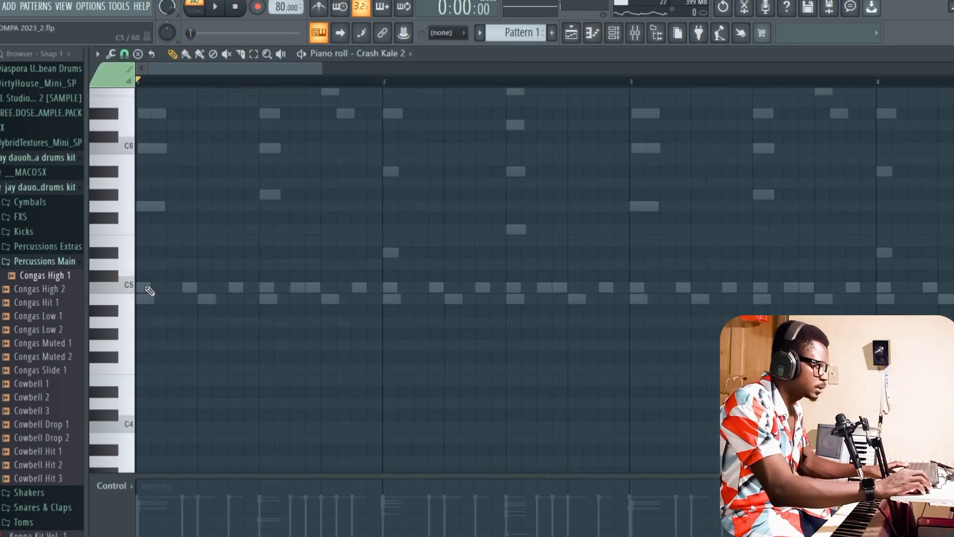
Draw two-step-long C5 notes on steps 1, 4 and 7 of bar 1 in Crash Kale 2 and audition them
{"action": "left_click", "coordinate": [191, 288]}
{"action": "left_click", "coordinate": [232, 288]}
{"action": "key", "text": "space"}
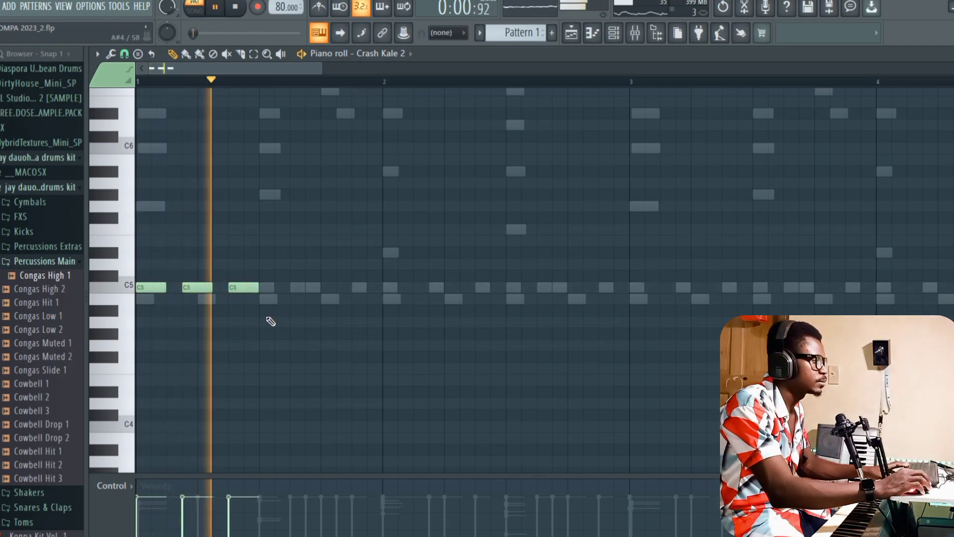
{"action": "key", "text": "space"}
Duplicate the half-bar Crash Kale 2 phrase through bar 12, deselect the notes, and play the pattern from the start
{"action": "left_click_drag", "start_coordinate": [264, 88], "coordinate": [128, 122]}
{"action": "key", "text": "ctrl+b"}
{"action": "key", "text": "ctrl+b"}
{"action": "key", "text": "ctrl+b"}
{"action": "key", "text": "ctrl+b"}
{"action": "key", "text": "ctrl+b"}
{"action": "key", "text": "ctrl+b"}
{"action": "key", "text": "ctrl+b"}
{"action": "key", "text": "ctrl+b"}
{"action": "key", "text": "ctrl+b"}
{"action": "key", "text": "ctrl+b"}
{"action": "key", "text": "ctrl+b"}
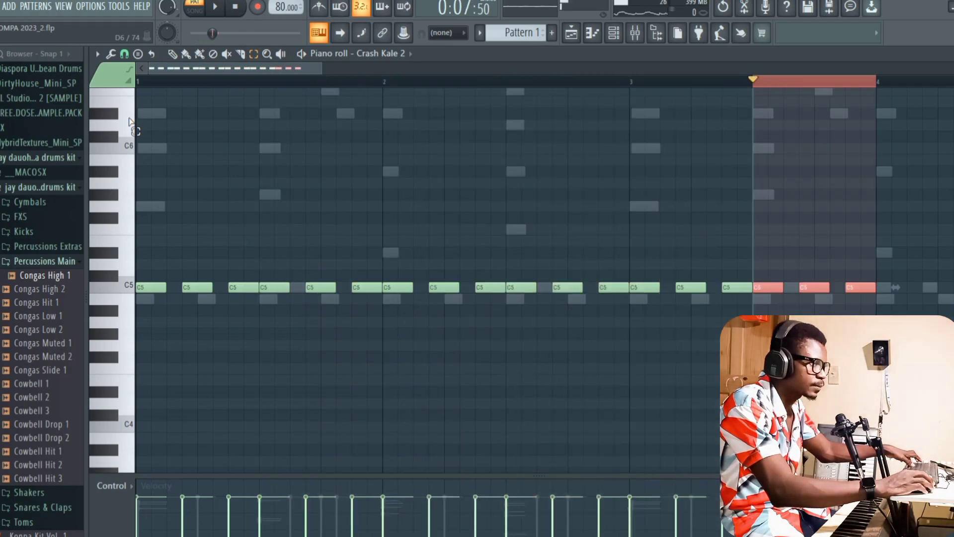
{"action": "key", "text": "ctrl+b"}
{"action": "key", "text": "ctrl+b"}
{"action": "key", "text": "ctrl+b"}
{"action": "key", "text": "ctrl+b"}
{"action": "key", "text": "ctrl+b"}
{"action": "key", "text": "ctrl+b"}
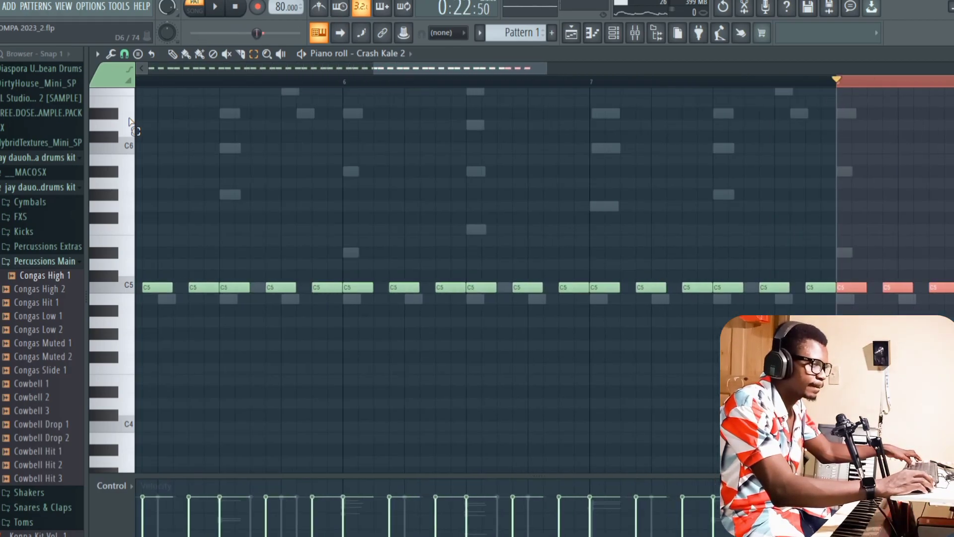
{"action": "key", "text": "ctrl+b"}
{"action": "key", "text": "ctrl+b"}
{"action": "key", "text": "ctrl+b"}
{"action": "key", "text": "ctrl+b"}
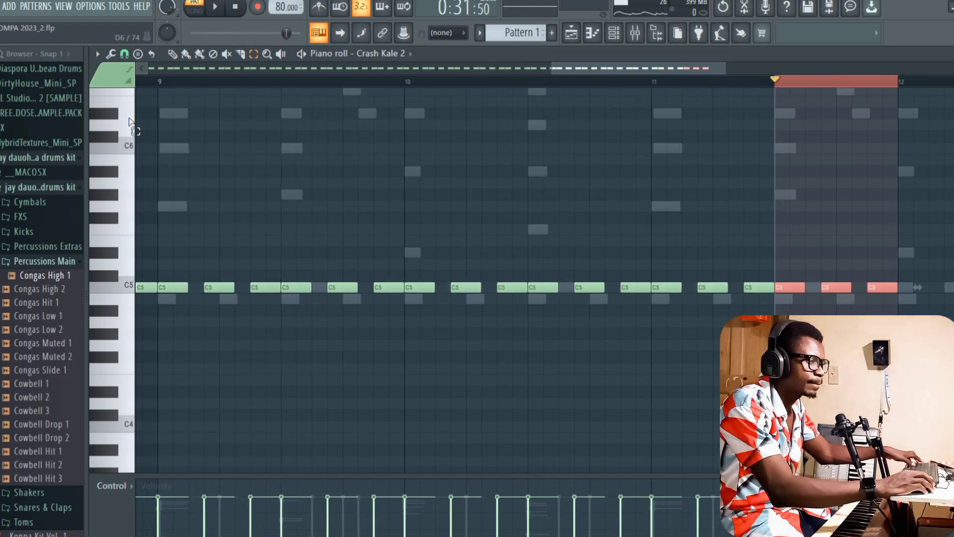
{"action": "key", "text": "ctrl+b"}
{"action": "key", "text": "ctrl+b"}
{"action": "key", "text": "ctrl+d"}
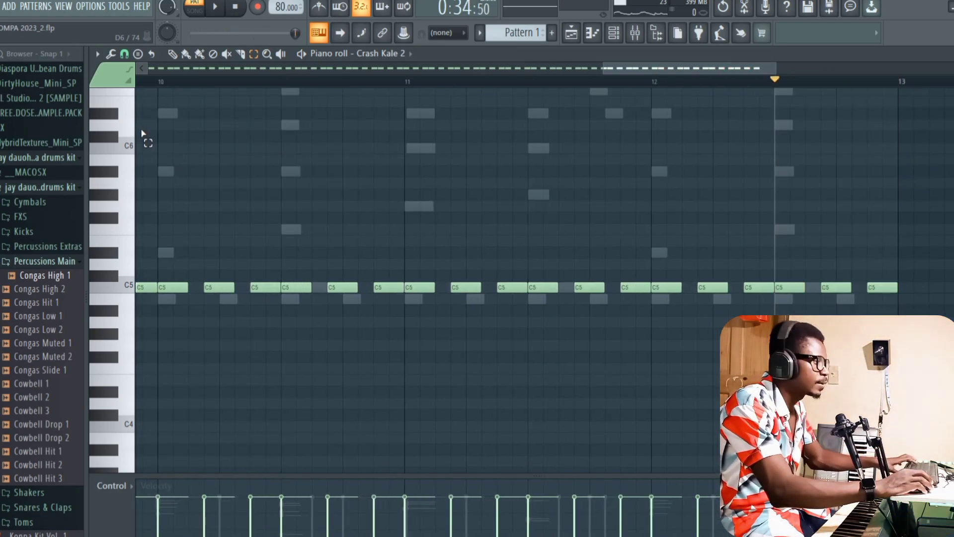
{"action": "key", "text": "space"}
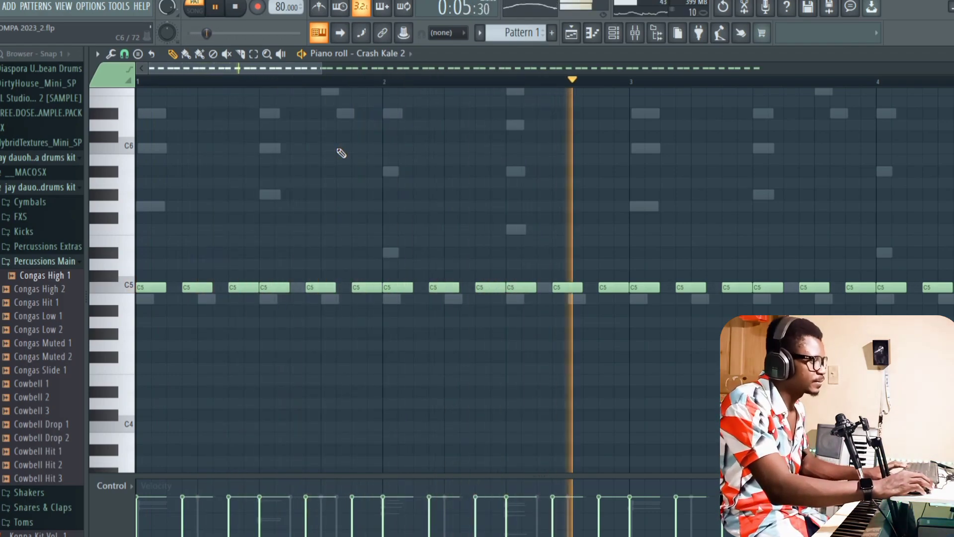
Stop playback, return to the channel rack, check the 1 CONOGAS sample, and open its piano roll
{"action": "key", "text": "space"}
{"action": "key", "text": "F6"}
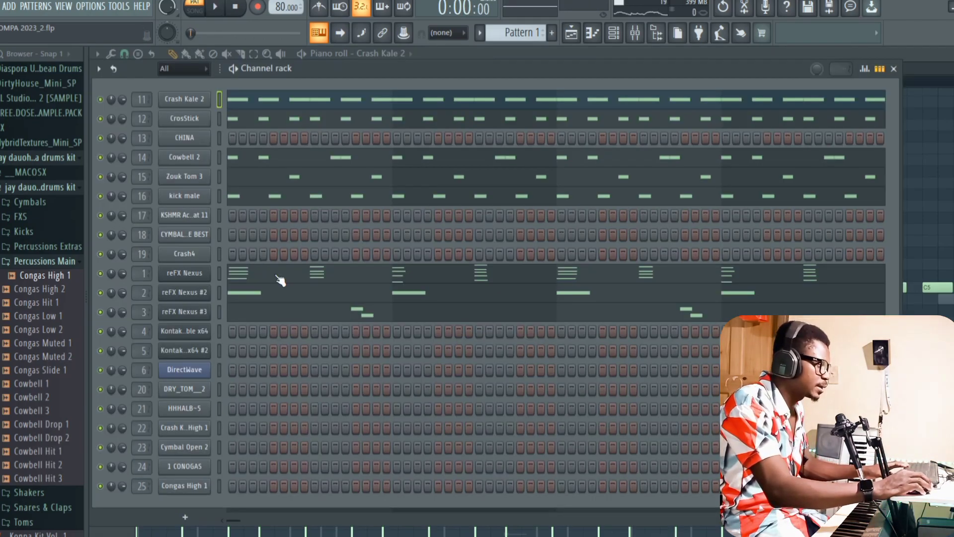
{"action": "left_click", "coordinate": [205, 467]}
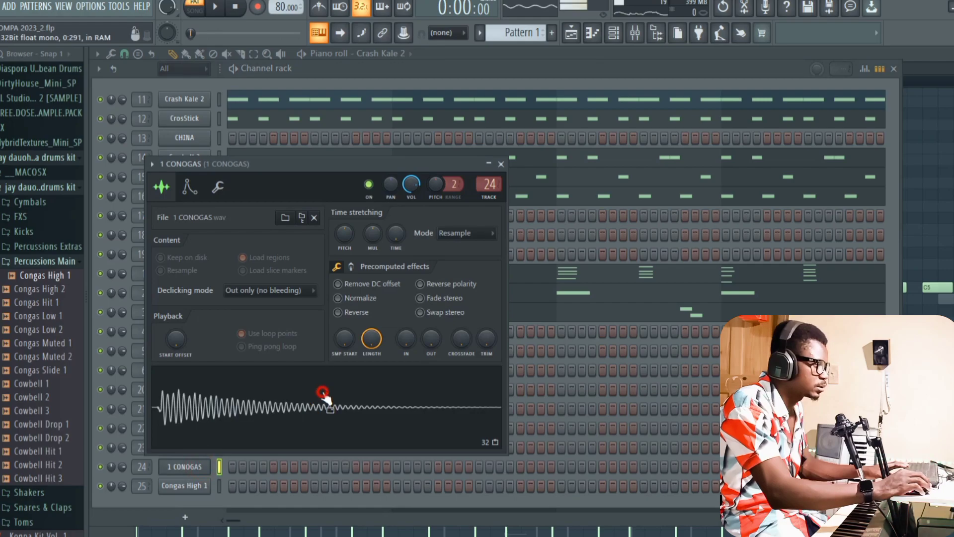
{"action": "left_click", "coordinate": [502, 164]}
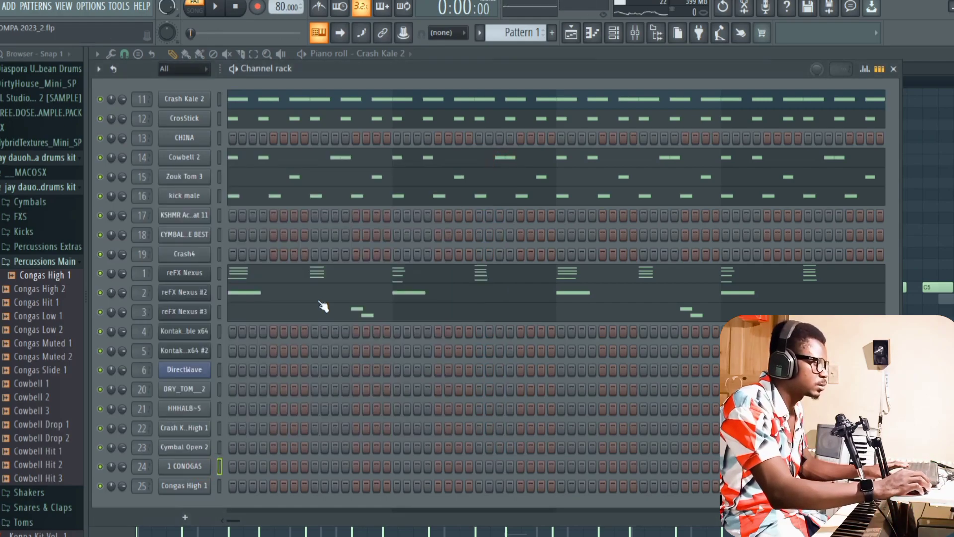
{"action": "right_click", "coordinate": [204, 468]}
{"action": "left_click", "coordinate": [296, 363]}
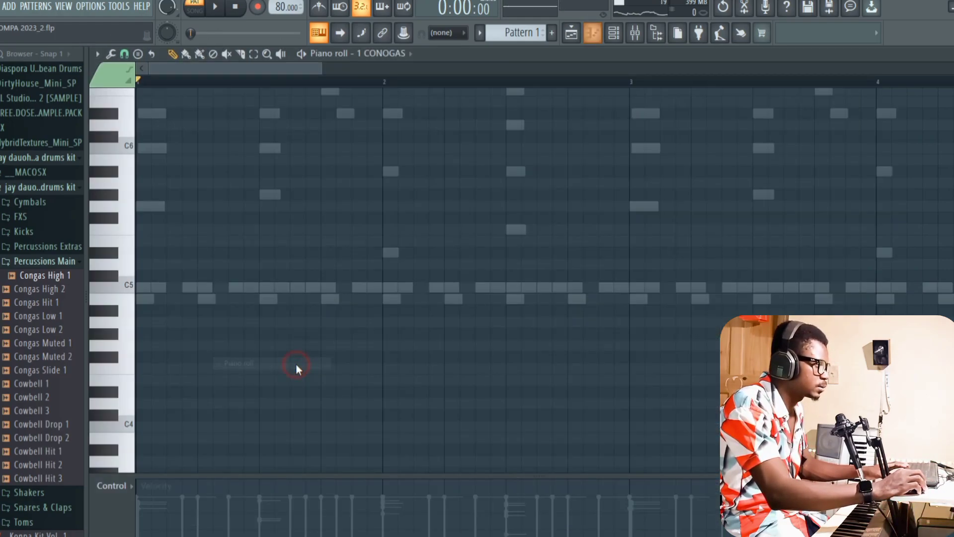
Draw C5 notes in 1 CONOGAS on step 2 of bars 1–4, step 15 of bars 2 and 3, and step 14 of bar 3, and audition them
{"action": "left_click", "coordinate": [165, 288]}
{"action": "left_click", "coordinate": [164, 288]}
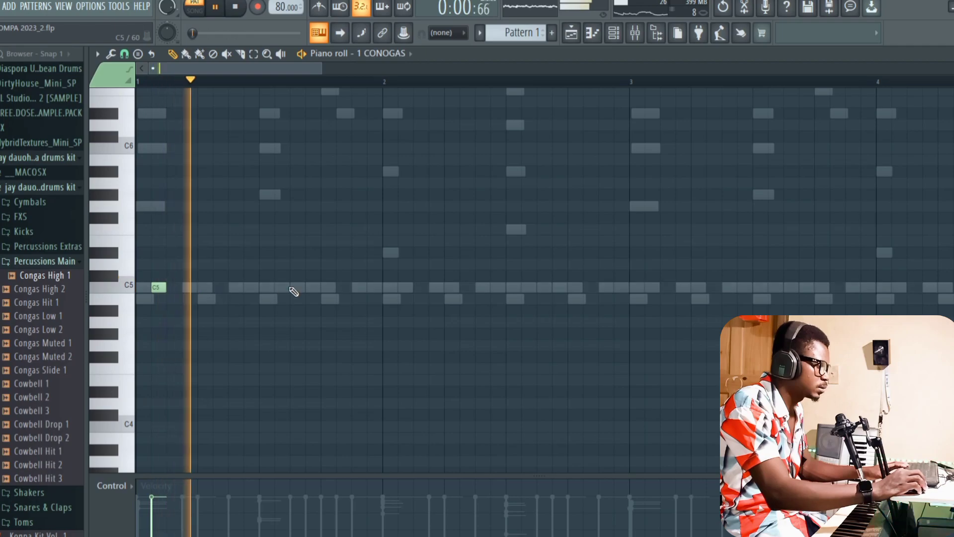
{"action": "key", "text": "space"}
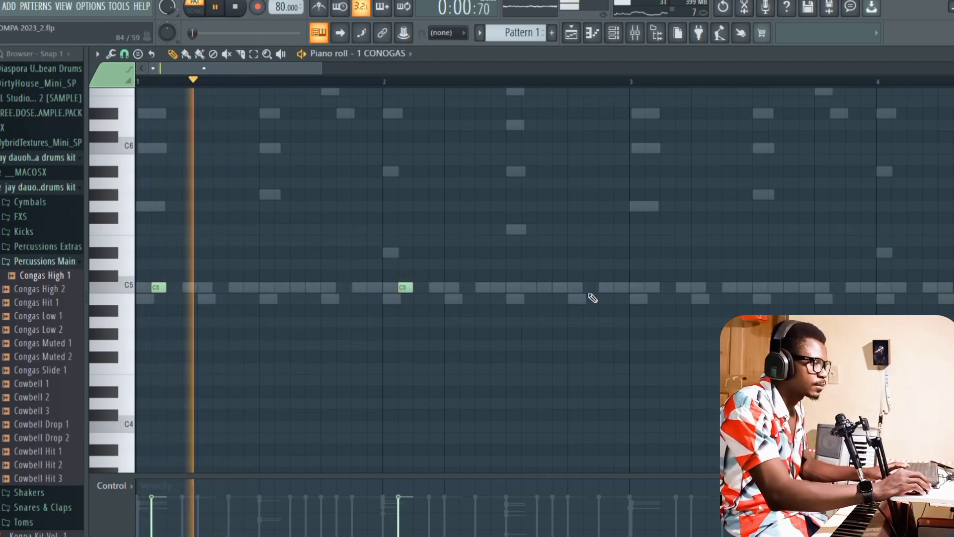
{"action": "left_click", "coordinate": [603, 287]}
{"action": "left_click", "coordinate": [650, 287]}
{"action": "left_click_drag", "start_coordinate": [309, 69], "coordinate": [382, 72]}
{"action": "key", "text": "space"}
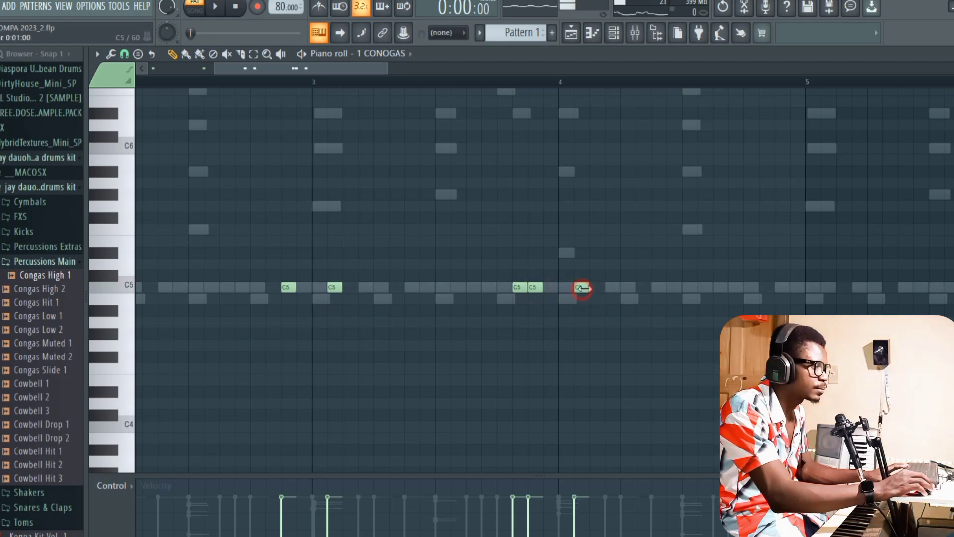
{"action": "left_click", "coordinate": [457, 80]}
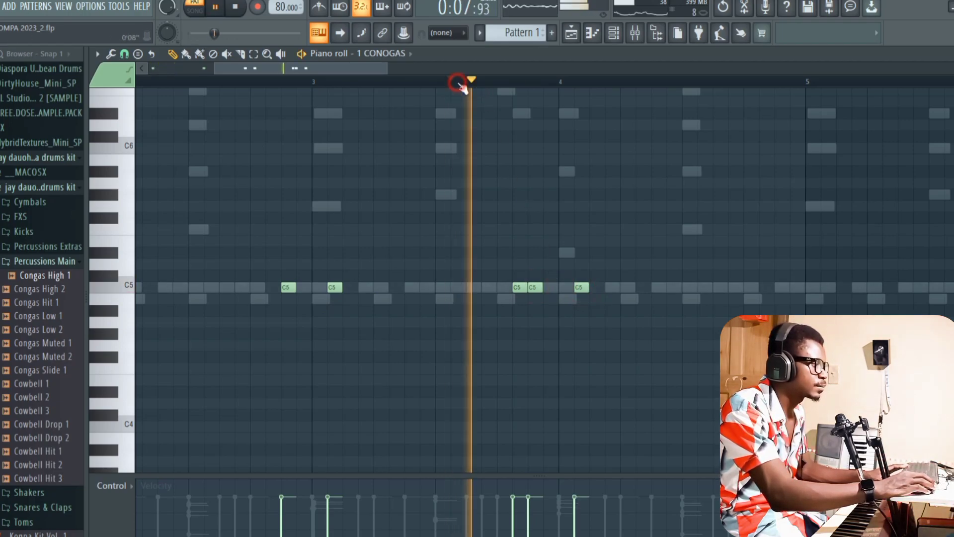
{"action": "left_click_drag", "start_coordinate": [379, 72], "coordinate": [413, 77]}
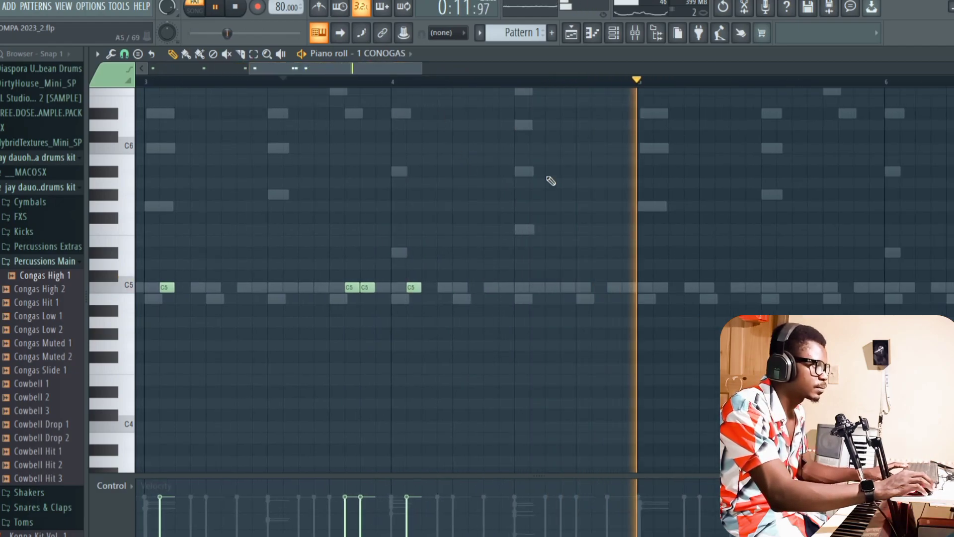
{"action": "key", "text": "space"}
Duplicate the four-bar 1 CONOGAS phrase twice to fill 12 bars, deselect the notes, and play the result
{"action": "left_click_drag", "start_coordinate": [640, 87], "coordinate": [96, 180]}
{"action": "key", "text": "ctrl+b"}
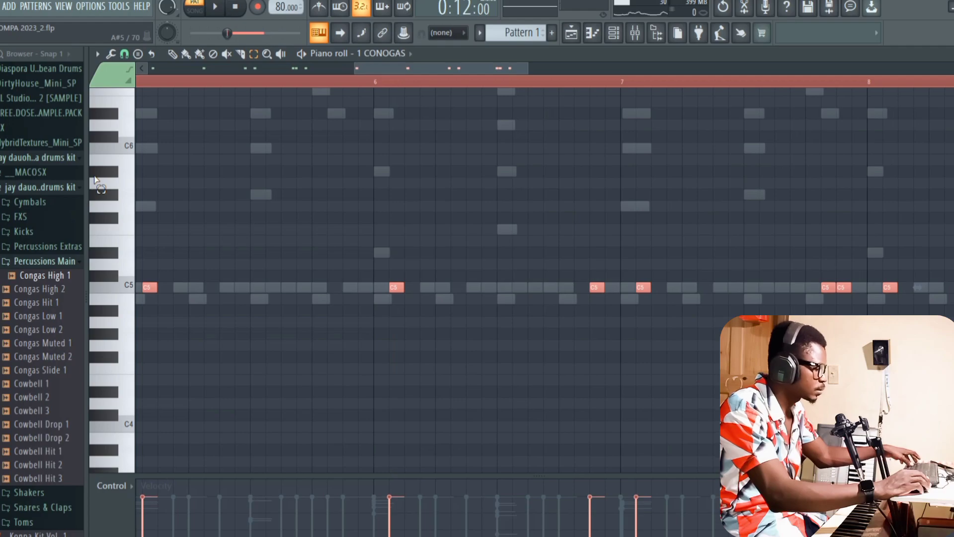
{"action": "key", "text": "ctrl+b"}
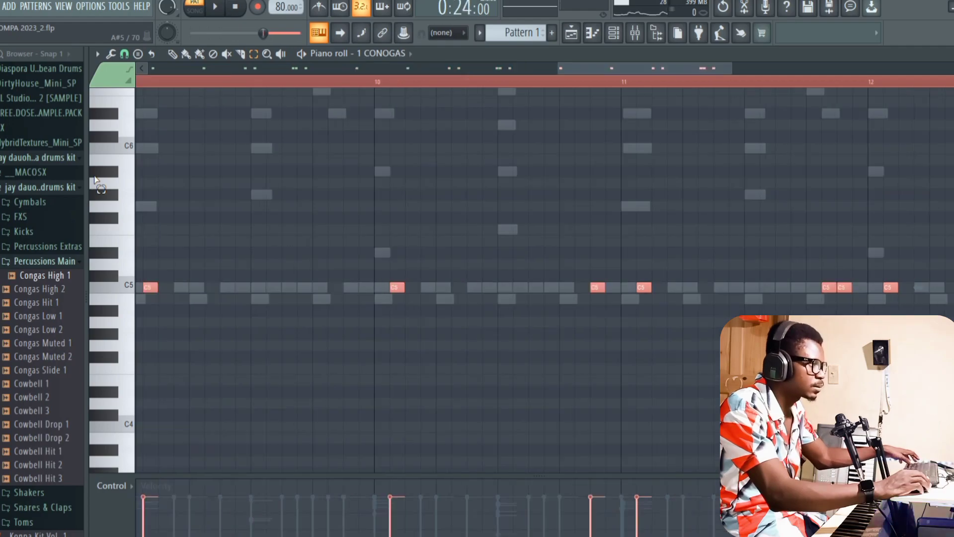
{"action": "left_click", "coordinate": [598, 117]}
{"action": "left_click_drag", "start_coordinate": [636, 65], "coordinate": [503, 69]}
{"action": "key", "text": "space"}
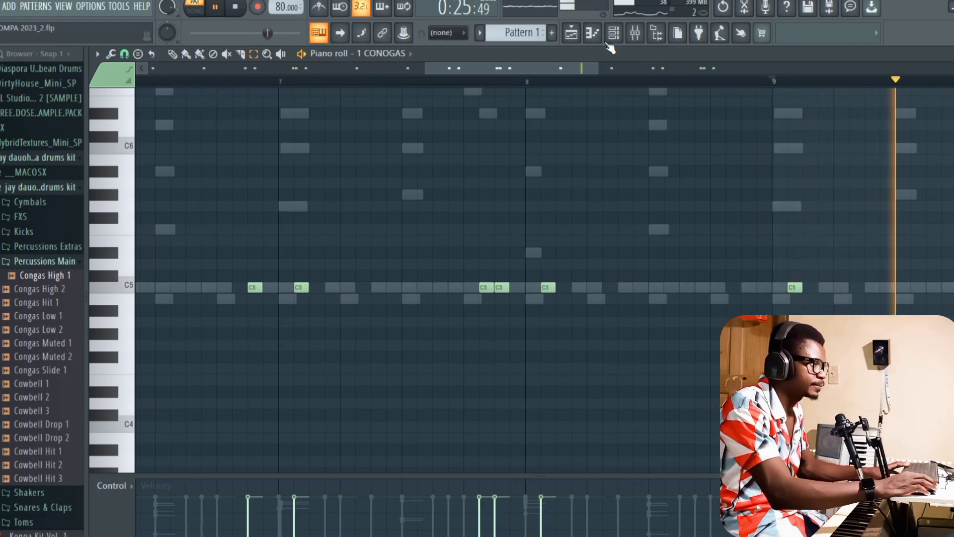
Stop playback, return to the channel rack, check the Congas High 1 sample, and open its piano roll
{"action": "key", "text": "space"}
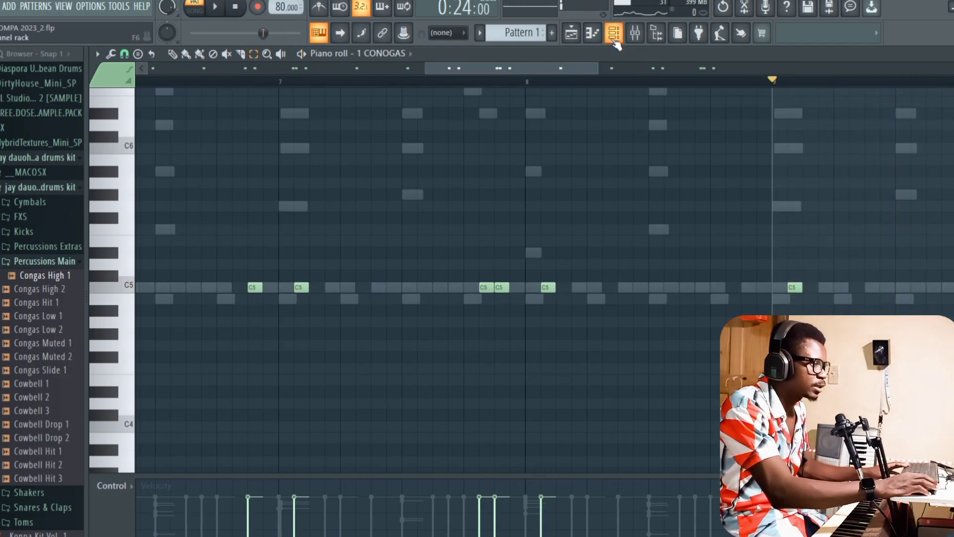
{"action": "left_click", "coordinate": [614, 35]}
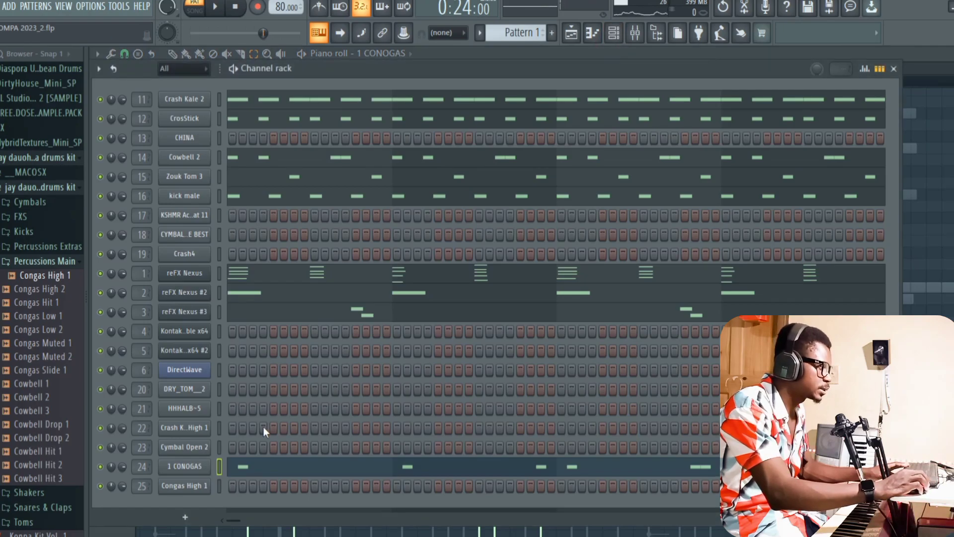
{"action": "left_click", "coordinate": [208, 487]}
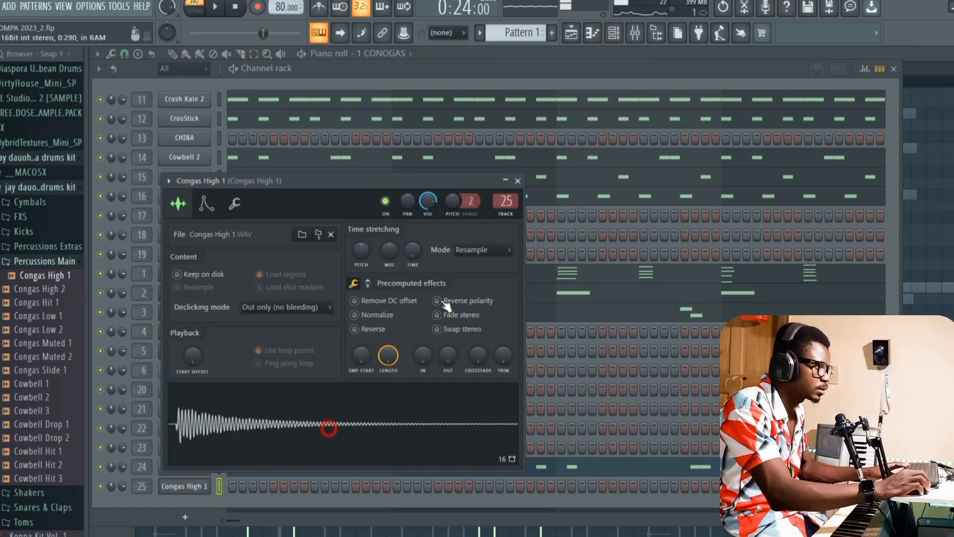
{"action": "left_click", "coordinate": [518, 180]}
{"action": "right_click", "coordinate": [208, 486]}
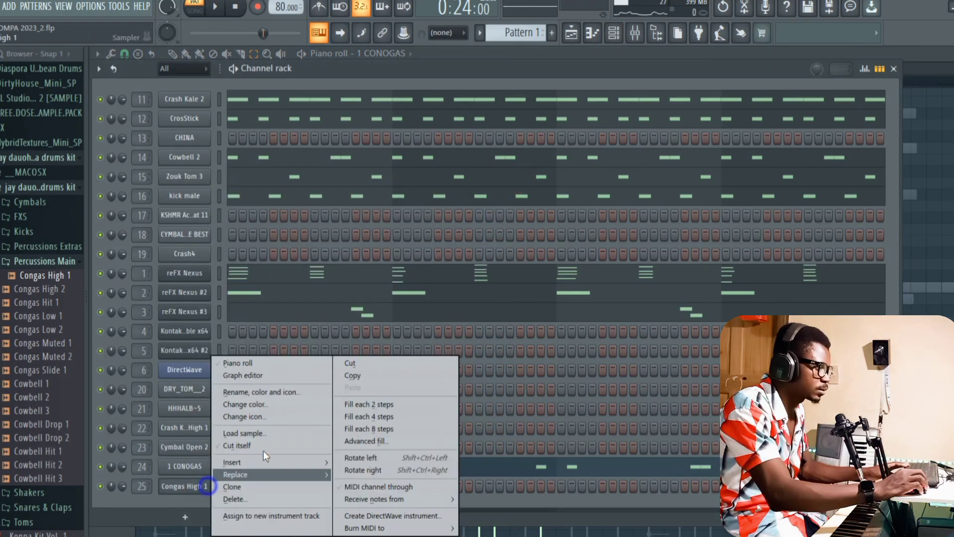
{"action": "left_click", "coordinate": [292, 366]}
Audition Congas High 1 against the playing pattern and draw a C5 note on step 9 of bar 2
{"action": "key", "text": "space"}
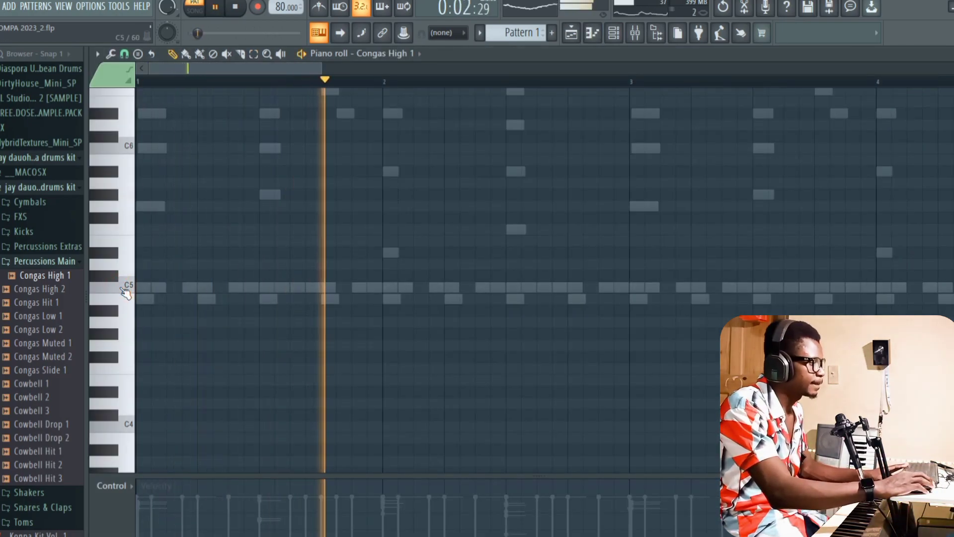
{"action": "left_click", "coordinate": [128, 287]}
{"action": "key", "text": "space"}
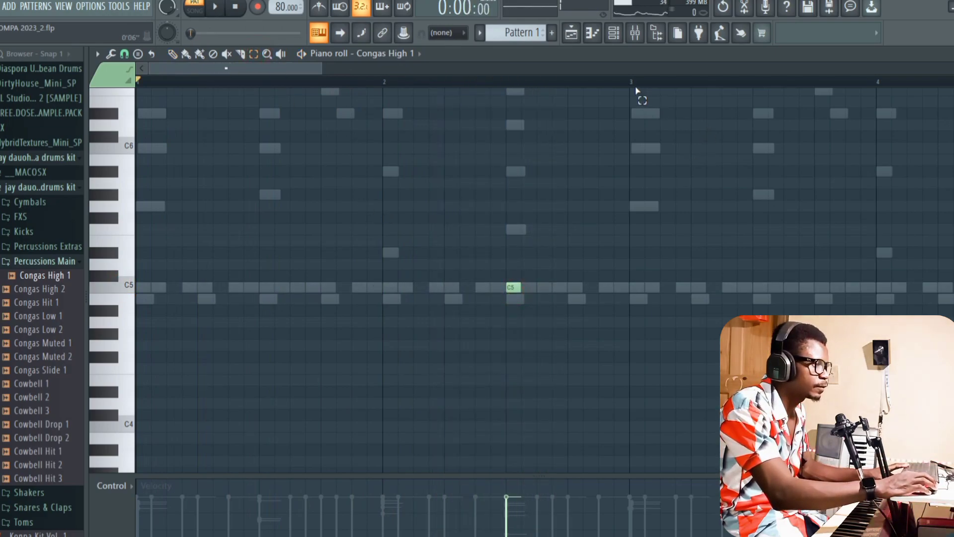
Repeat the two-bar Congas High 1 phrase to fill 12 bars, play it against the beat, and return to the channel rack
{"action": "left_click_drag", "start_coordinate": [586, 97], "coordinate": [119, 183]}
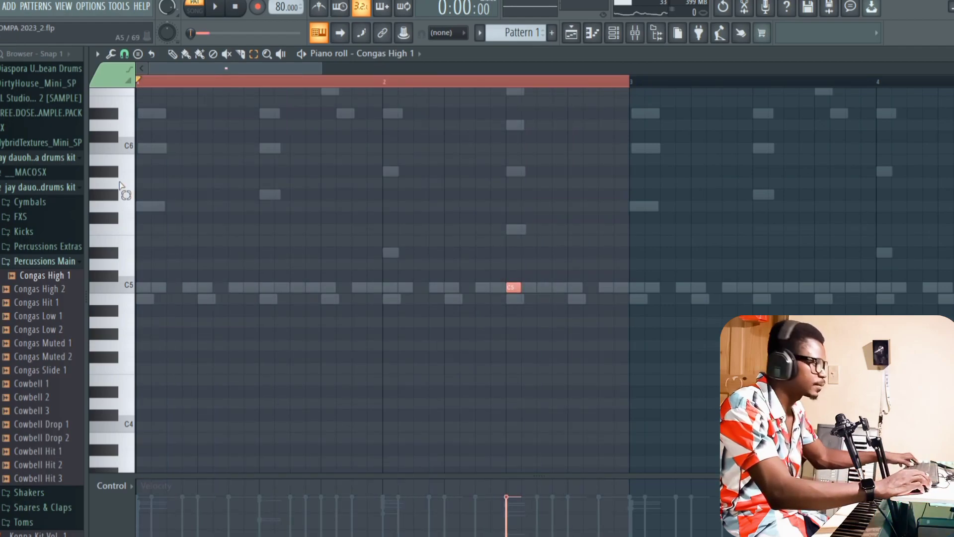
{"action": "key", "text": "space"}
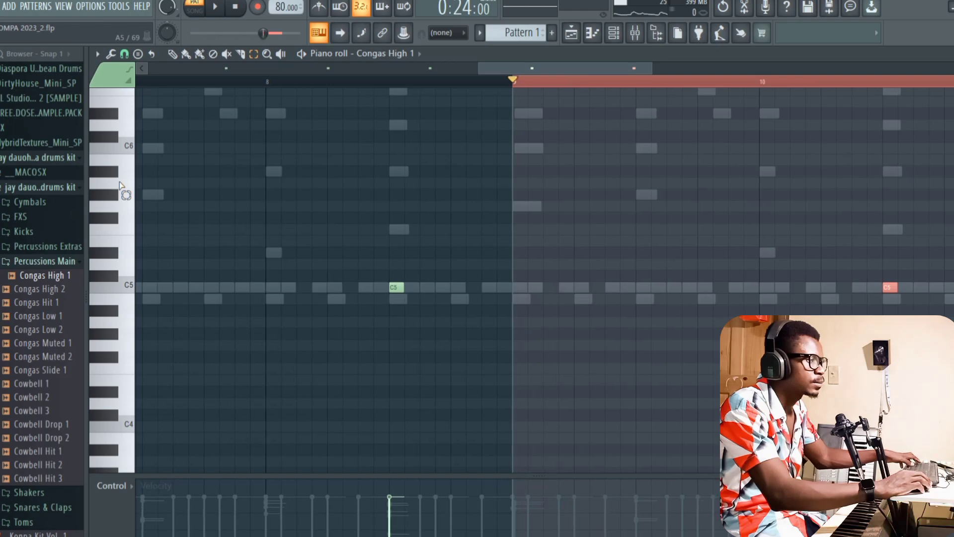
{"action": "left_click_drag", "start_coordinate": [644, 72], "coordinate": [707, 67]}
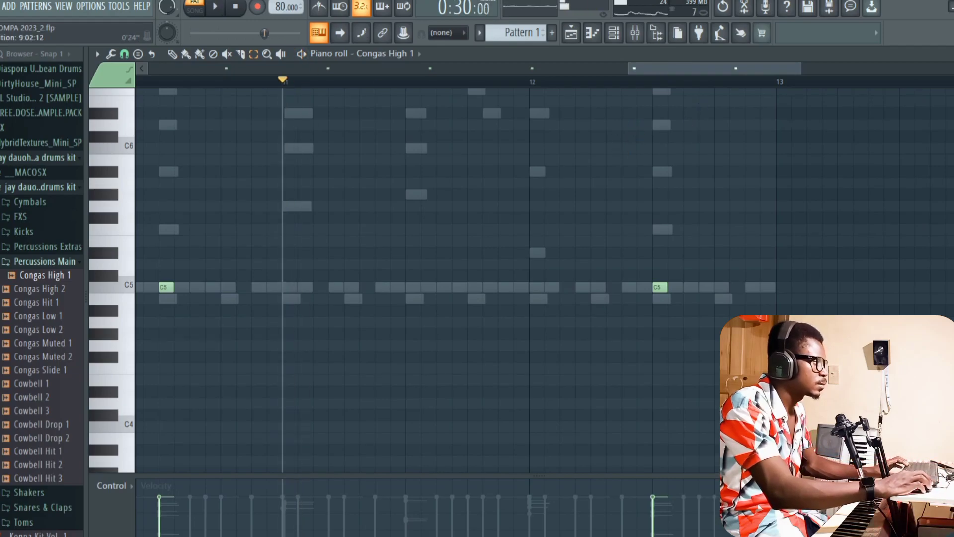
{"action": "left_click_drag", "start_coordinate": [282, 34], "coordinate": [233, 37]}
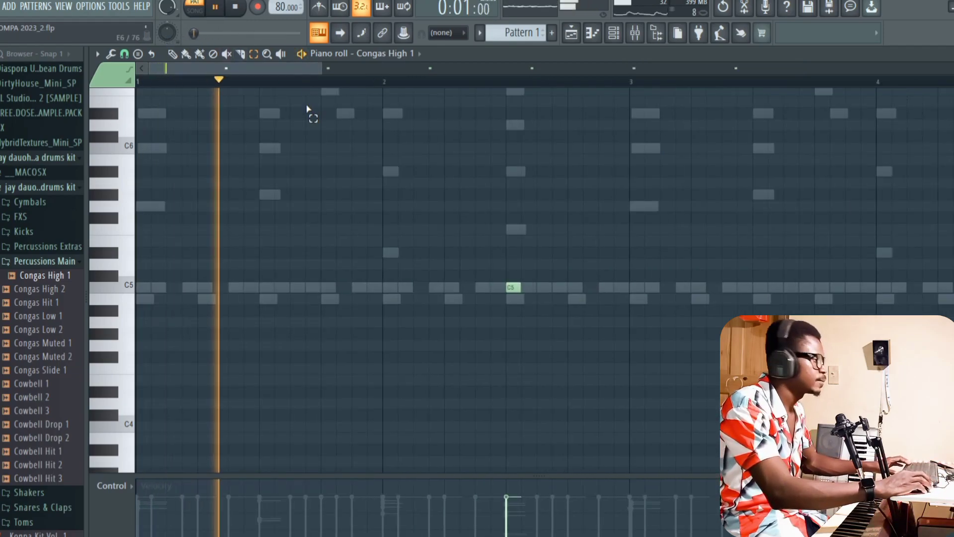
{"action": "left_click", "coordinate": [171, 53]}
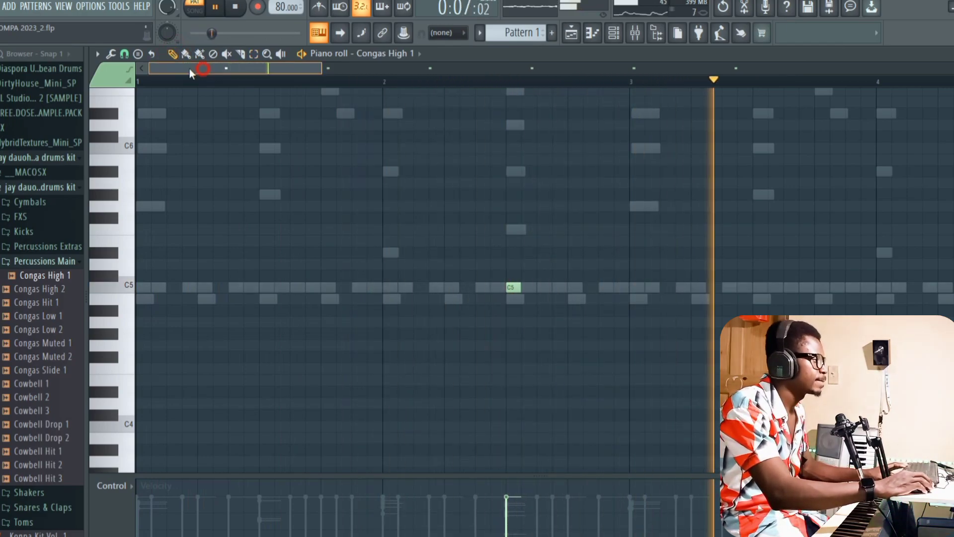
{"action": "left_click", "coordinate": [616, 44]}
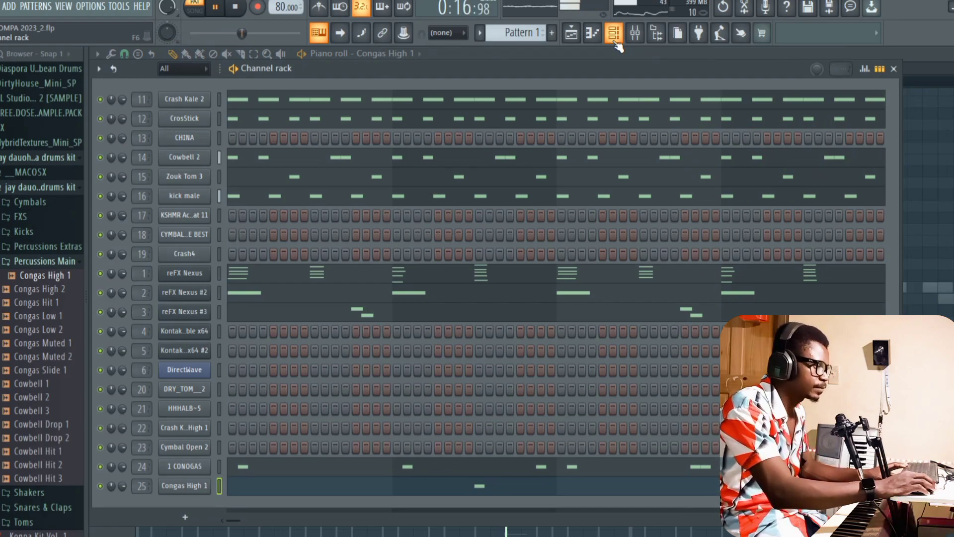
{"action": "left_click", "coordinate": [218, 332]}
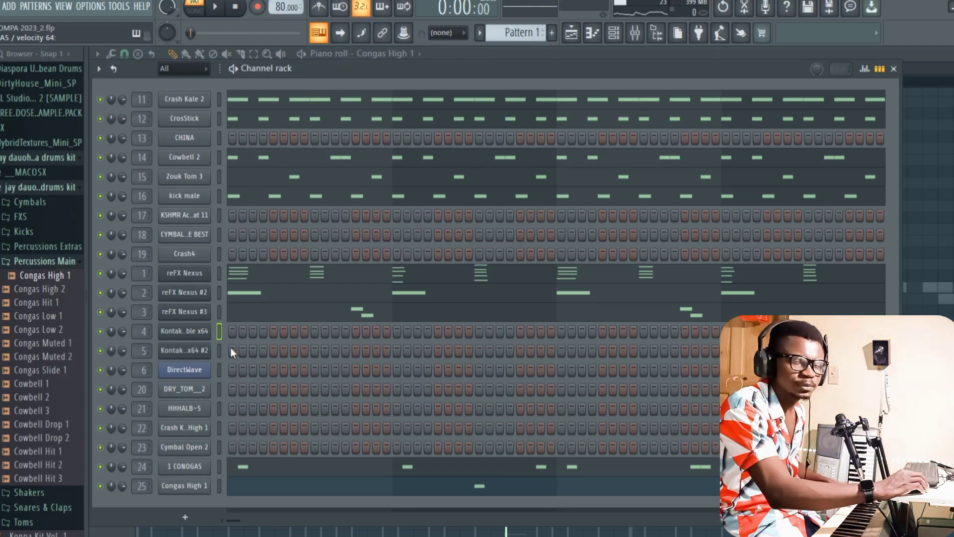
Add a Purity channel and audition its Lead Synth presets, including Autumn
{"action": "left_click", "coordinate": [184, 517]}
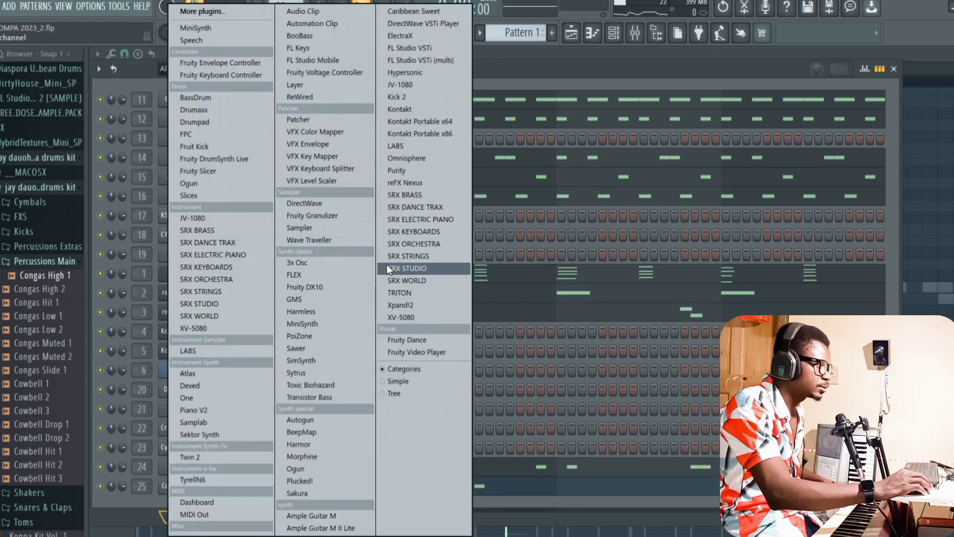
{"action": "left_click", "coordinate": [417, 171]}
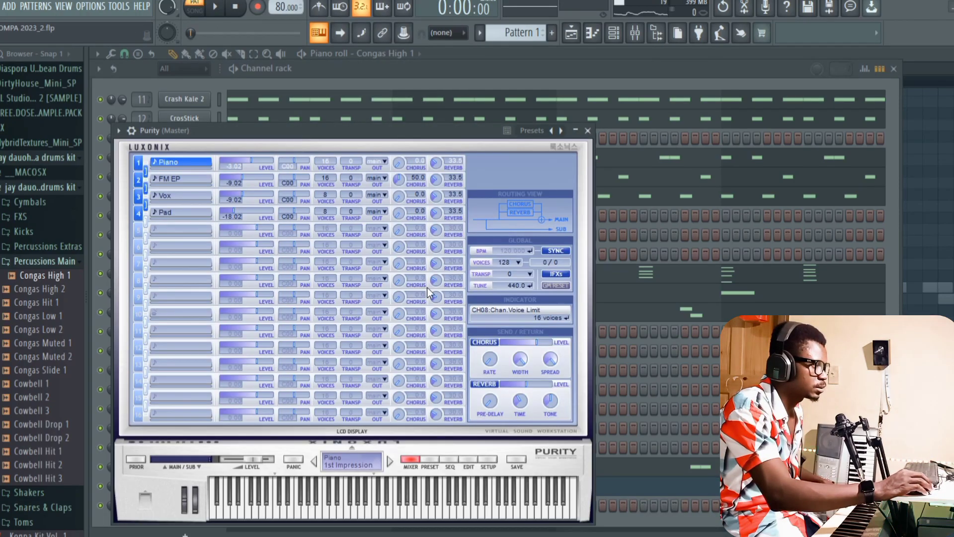
{"action": "left_click", "coordinate": [429, 461]}
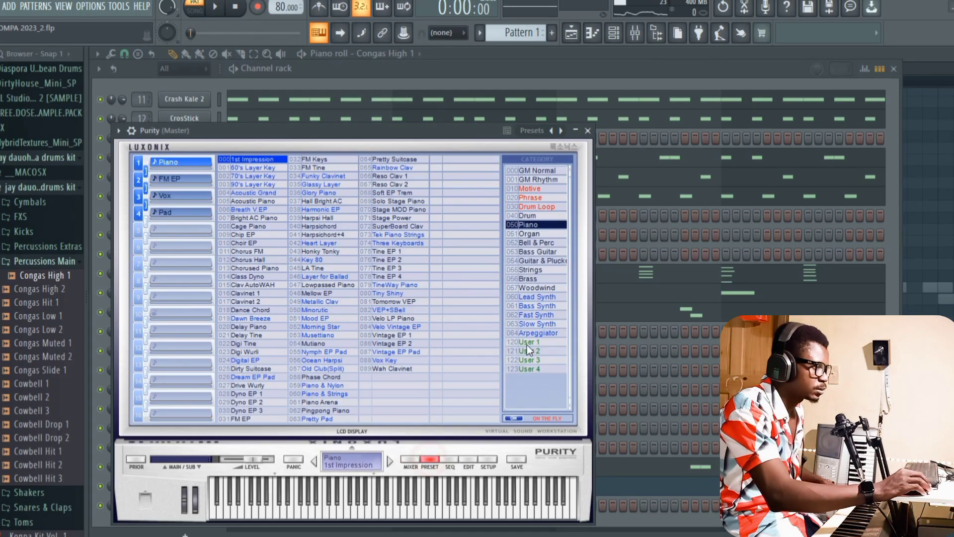
{"action": "left_click", "coordinate": [537, 297]}
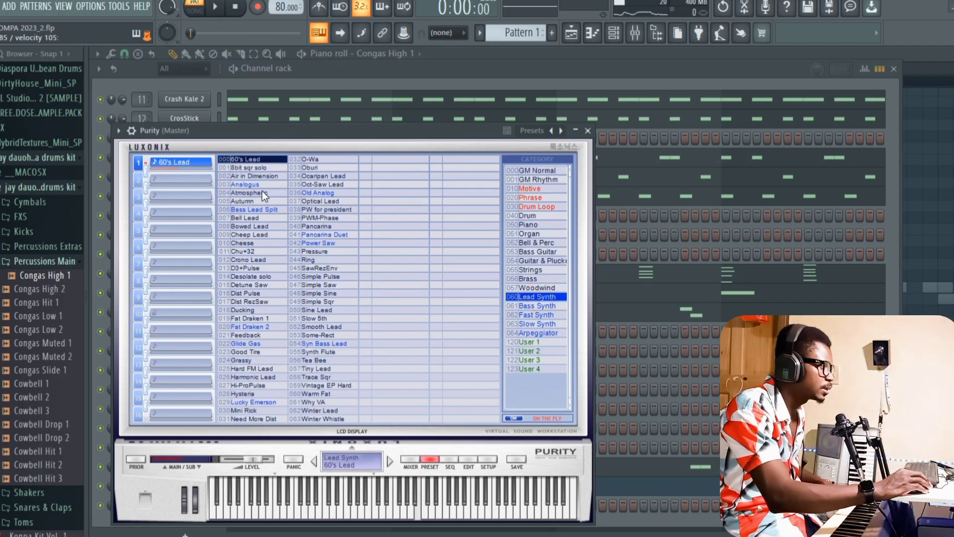
{"action": "left_click", "coordinate": [260, 184]}
{"action": "left_click", "coordinate": [259, 201]}
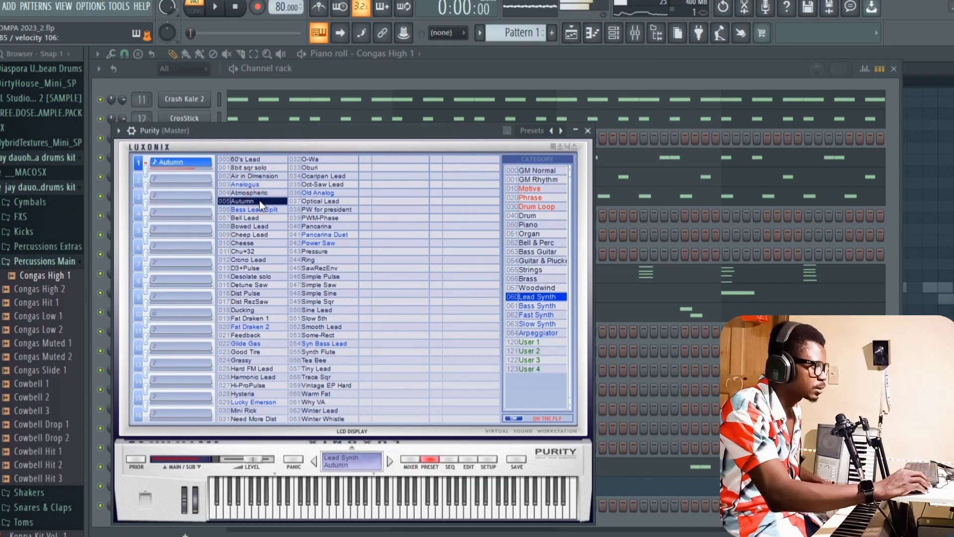
Close the Purity instrument and delete its channel from the channel rack
{"action": "left_click", "coordinate": [587, 130]}
{"action": "right_click", "coordinate": [183, 505]}
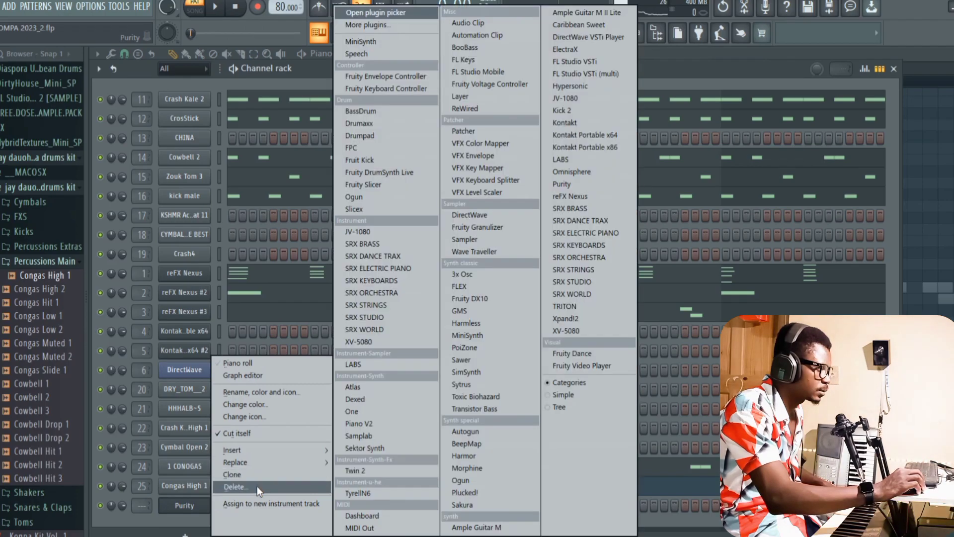
{"action": "left_click", "coordinate": [258, 485]}
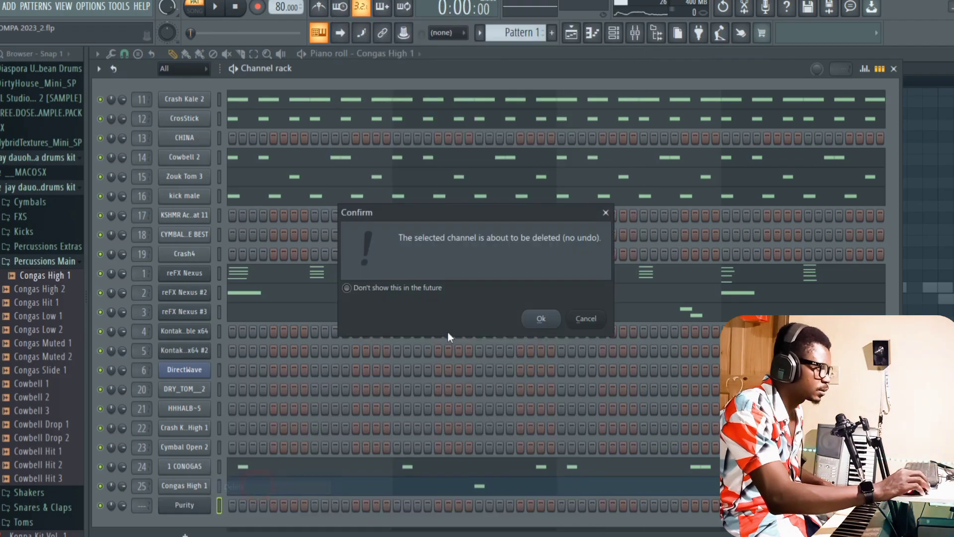
{"action": "left_click", "coordinate": [541, 319]}
Enter a three-step D#6 note on step 11 of bar 1 in Kontakt Portable x64 and play it with the beat
{"action": "right_click", "coordinate": [200, 332]}
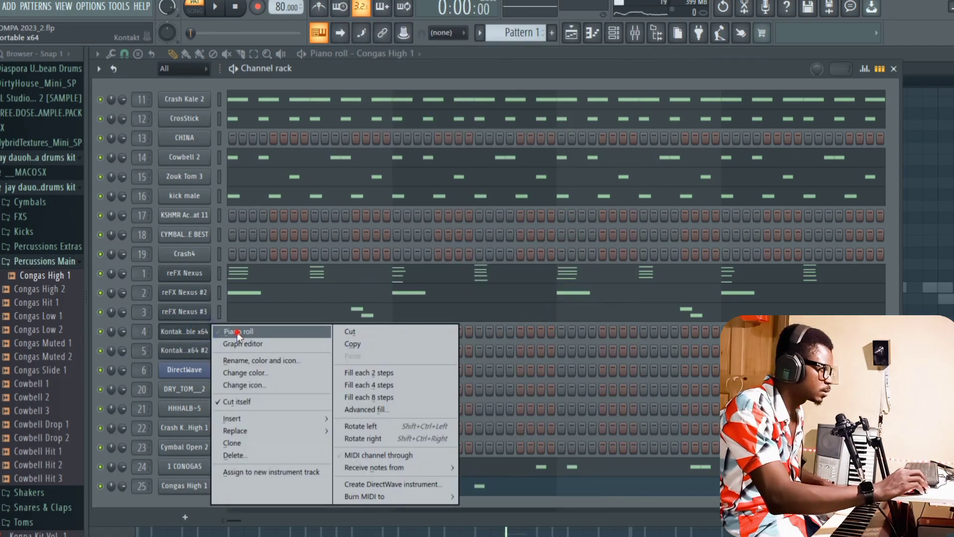
{"action": "left_click", "coordinate": [237, 332]}
{"action": "key", "text": "space"}
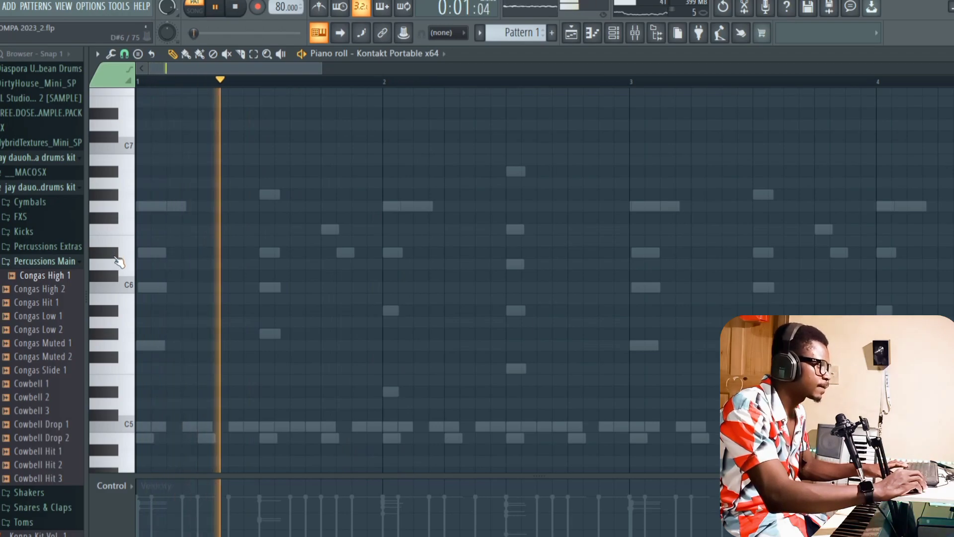
{"action": "key", "text": "space"}
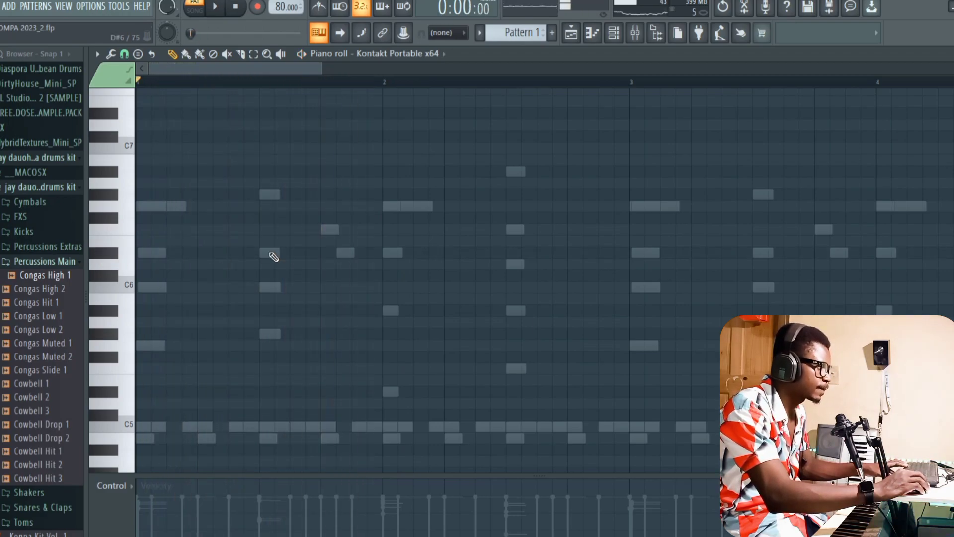
{"action": "key", "text": "space"}
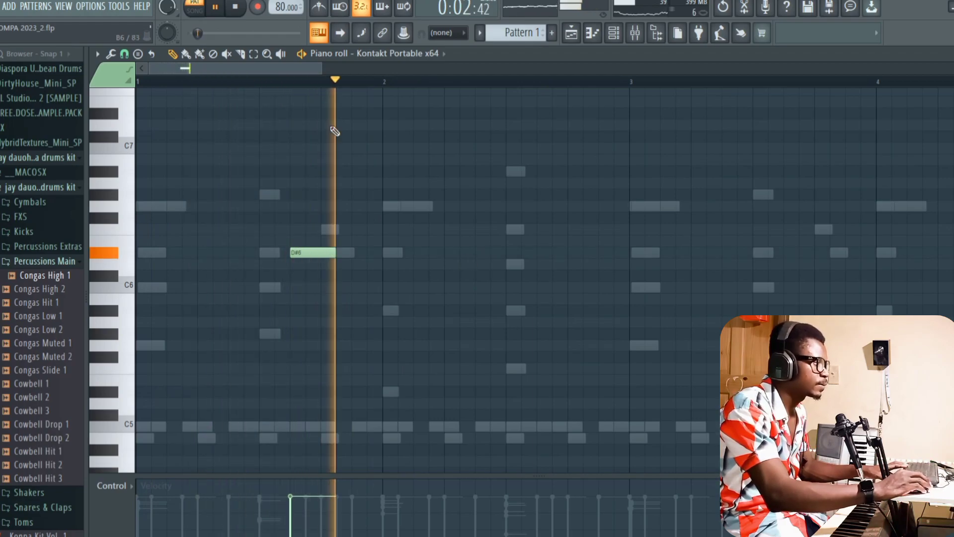
Repeat the two-bar Kontakt Portable x64 phrase to fill 12 bars, deselect the notes, and play the result
{"action": "left_click", "coordinate": [254, 53]}
{"action": "left_click_drag", "start_coordinate": [634, 83], "coordinate": [111, 194]}
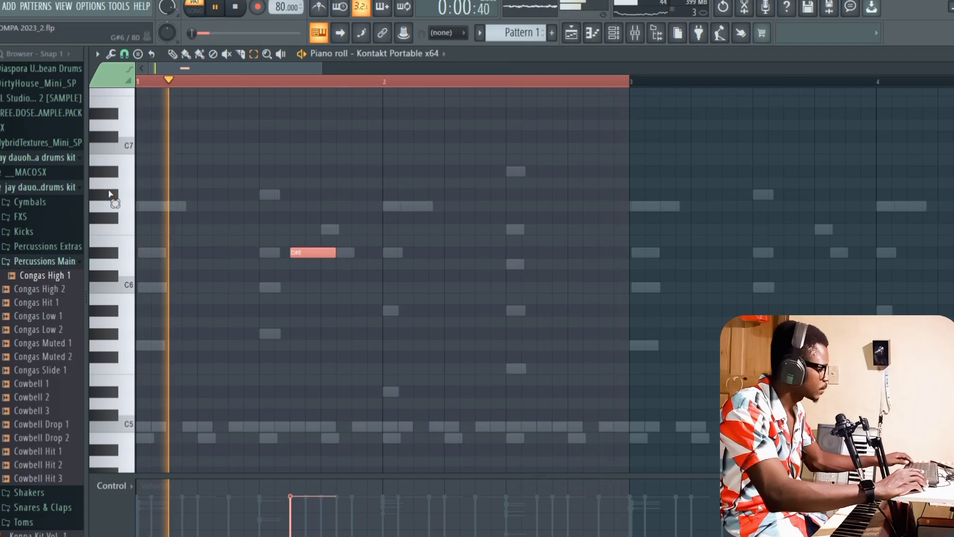
{"action": "key", "text": "ctrl+b"}
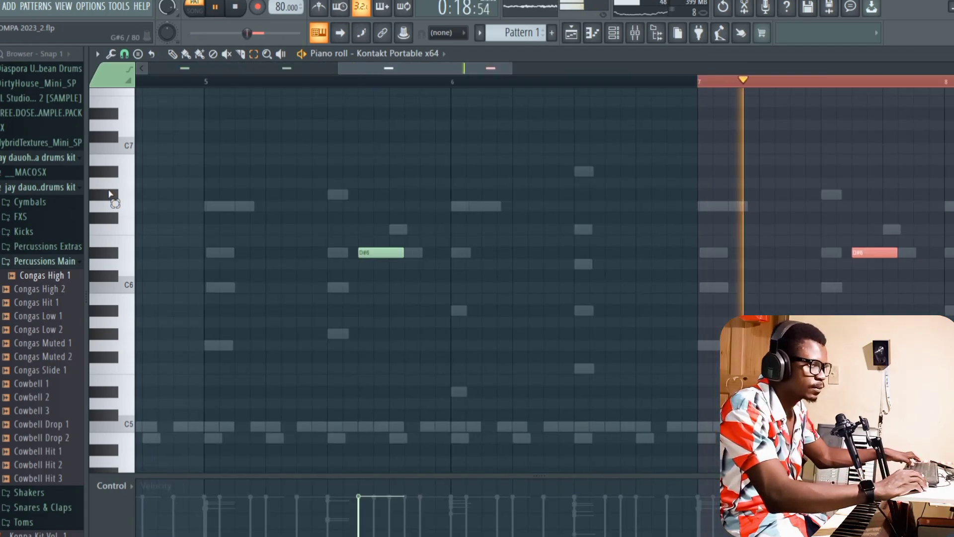
{"action": "key", "text": "ctrl+b"}
{"action": "key", "text": "ctrl+b"}
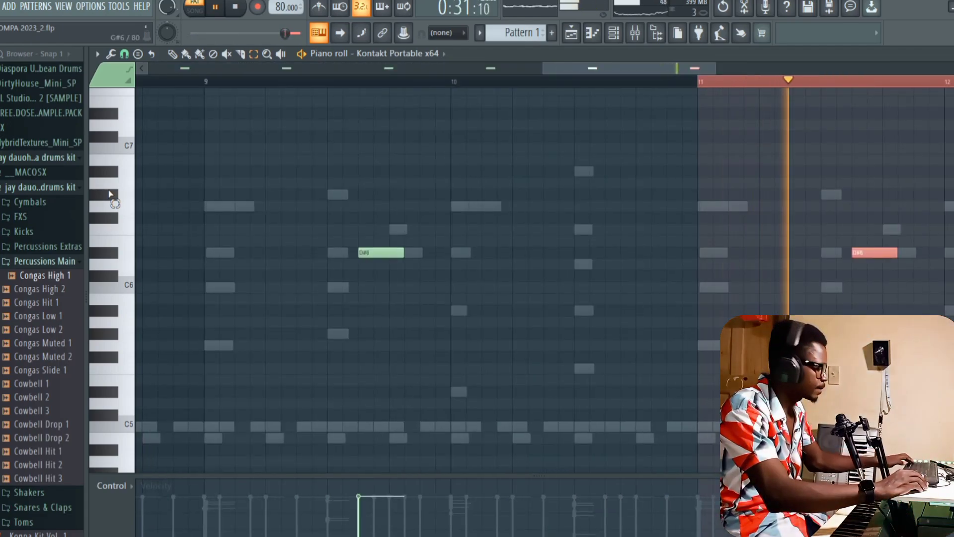
{"action": "key", "text": "ctrl+d"}
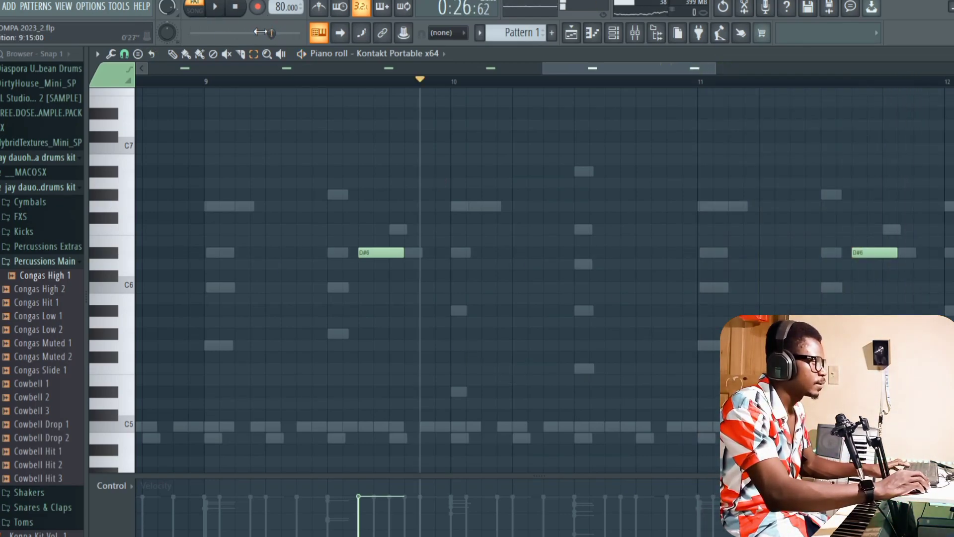
{"action": "key", "text": "space"}
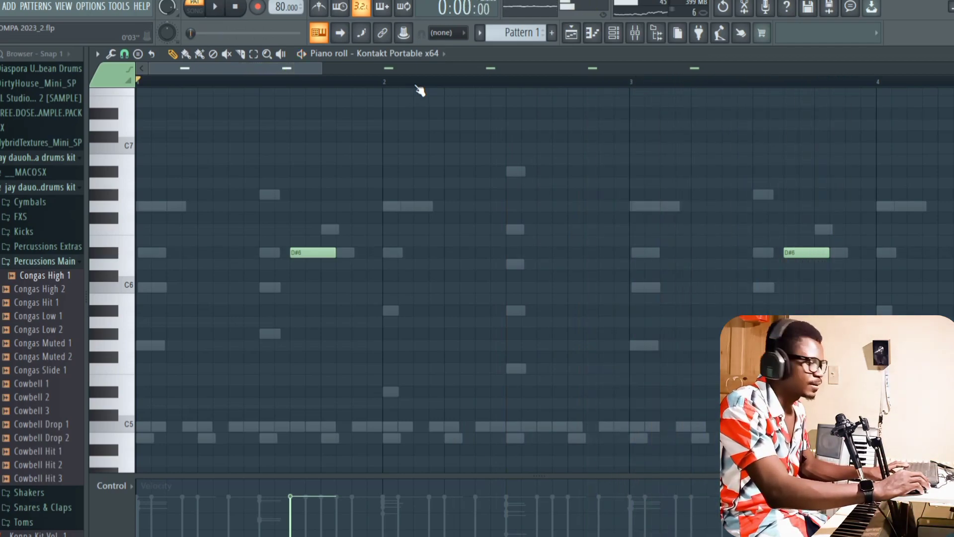
Enter Kontakt Portable x64 #2 phrases A#3-D#4-D4-A#3-A#3 in bar 2 and A#3-D#4-F4-D4-D4 in bar 4, repeated over 12 bars, and play them
{"action": "left_click", "coordinate": [614, 41]}
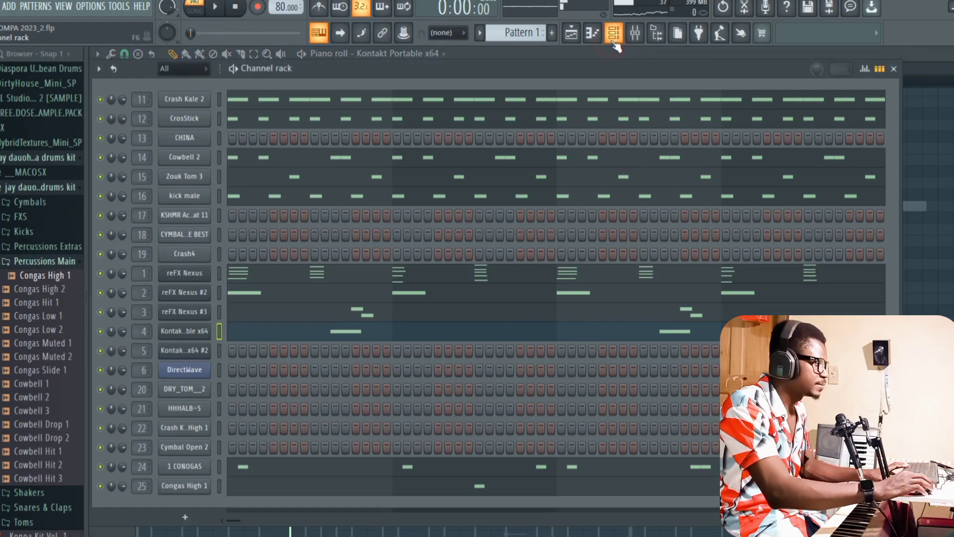
{"action": "right_click", "coordinate": [219, 351]}
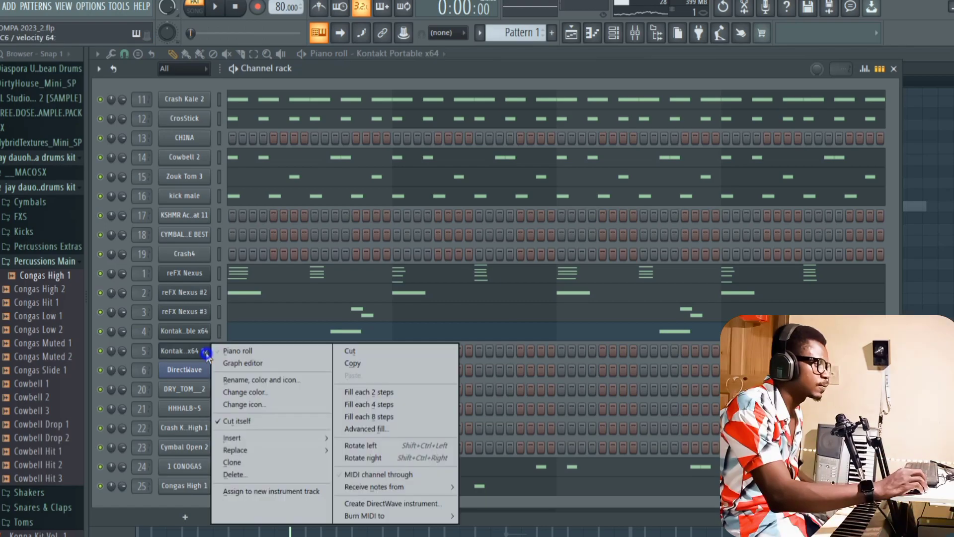
{"action": "left_click", "coordinate": [243, 354]}
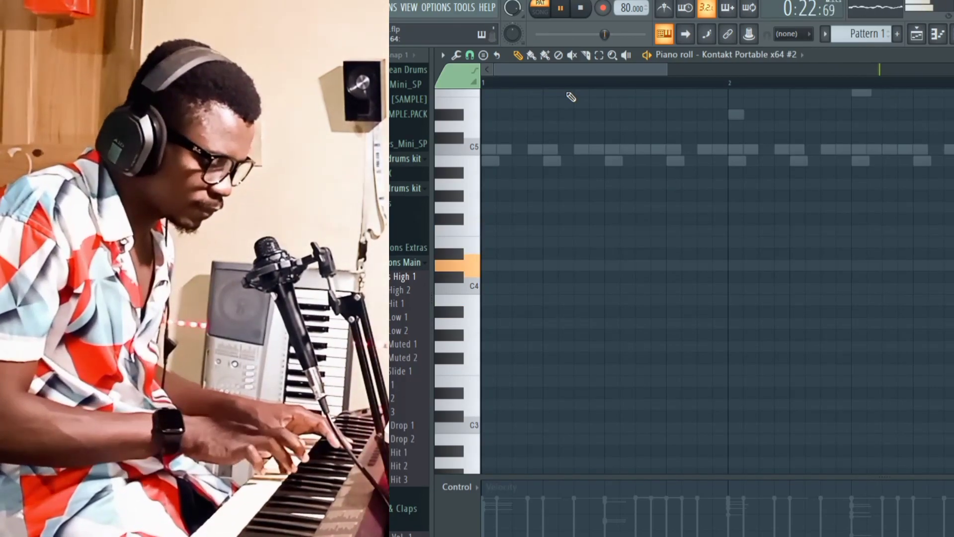
{"action": "key", "text": "space"}
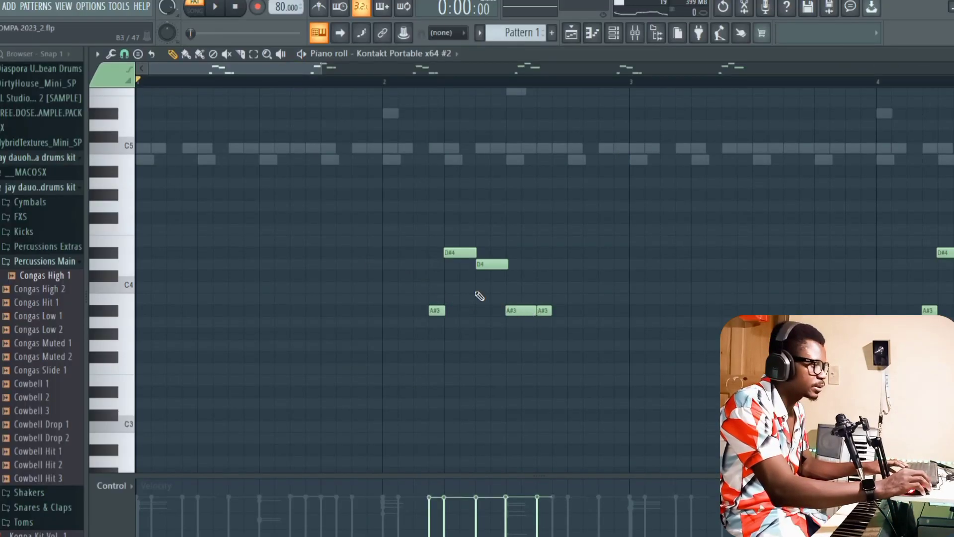
{"action": "key", "text": "space"}
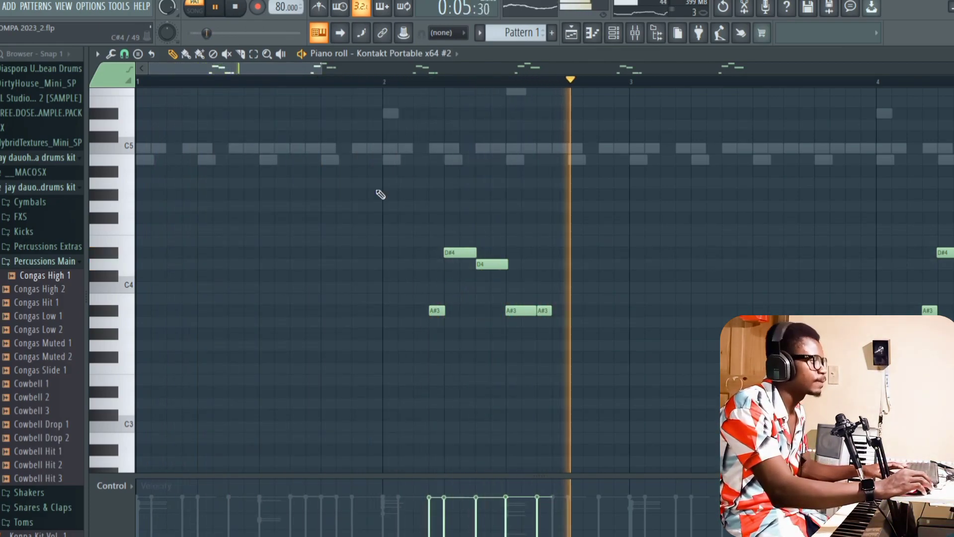
{"action": "left_click_drag", "start_coordinate": [265, 72], "coordinate": [338, 71]}
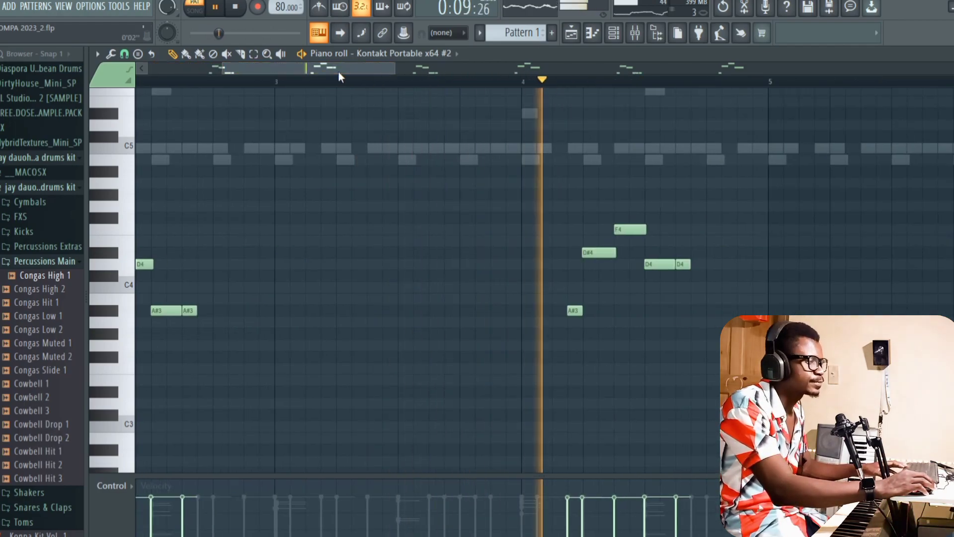
{"action": "key", "text": "space"}
Enter a DirectWave melody opening with A#5, G#5, G#4 and D#5 from bar 1, and play it against the beat
{"action": "key", "text": "F6"}
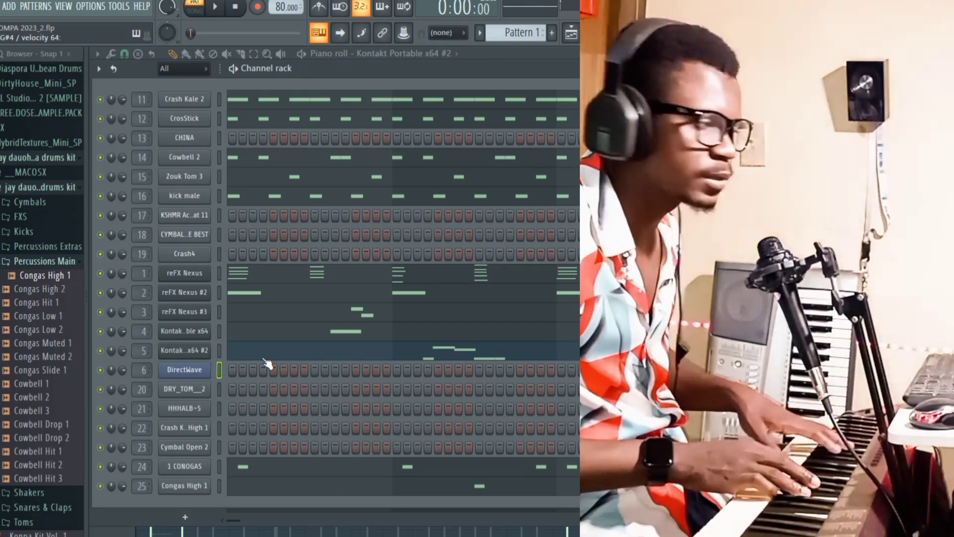
{"action": "key", "text": "space"}
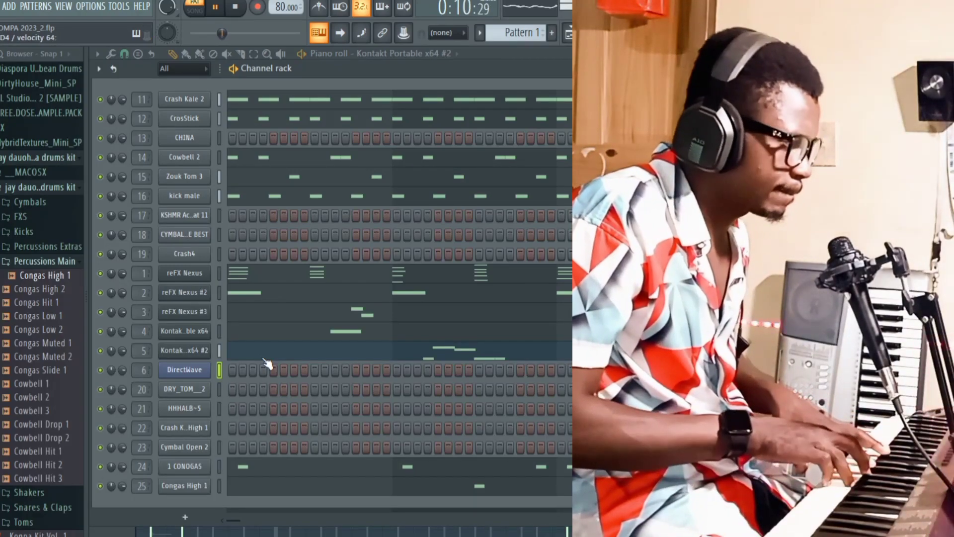
{"action": "key", "text": "space"}
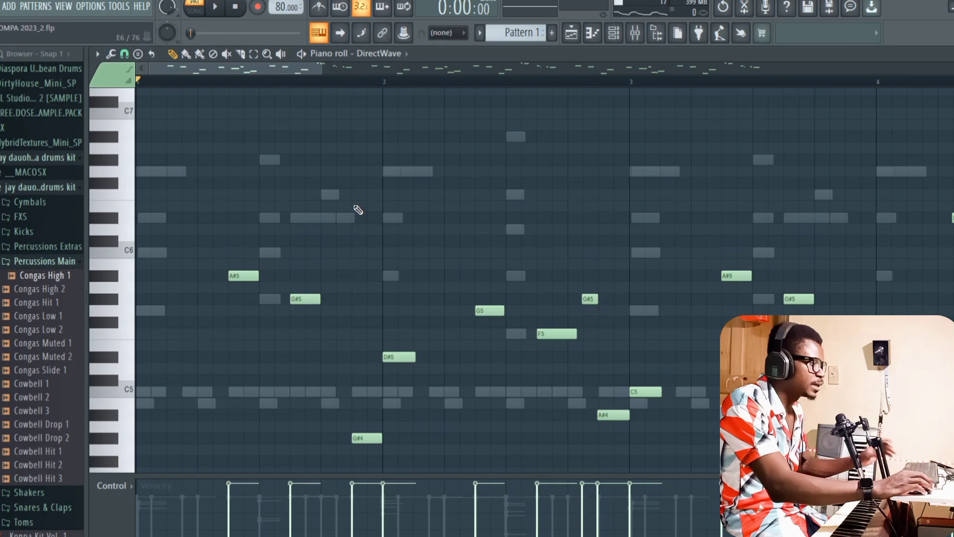
{"action": "scroll", "coordinate": [358, 209], "scroll_direction": "down", "scroll_amount": 2}
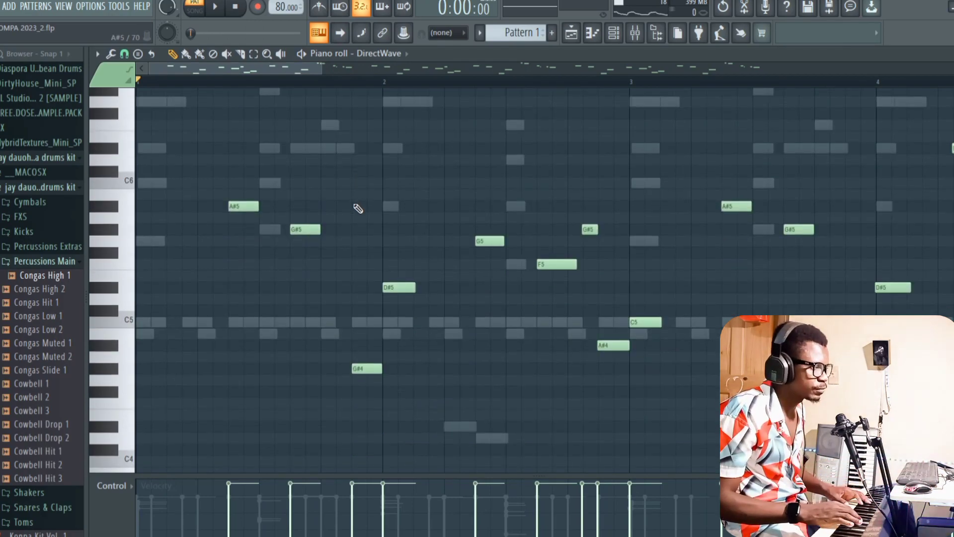
{"action": "key", "text": "space"}
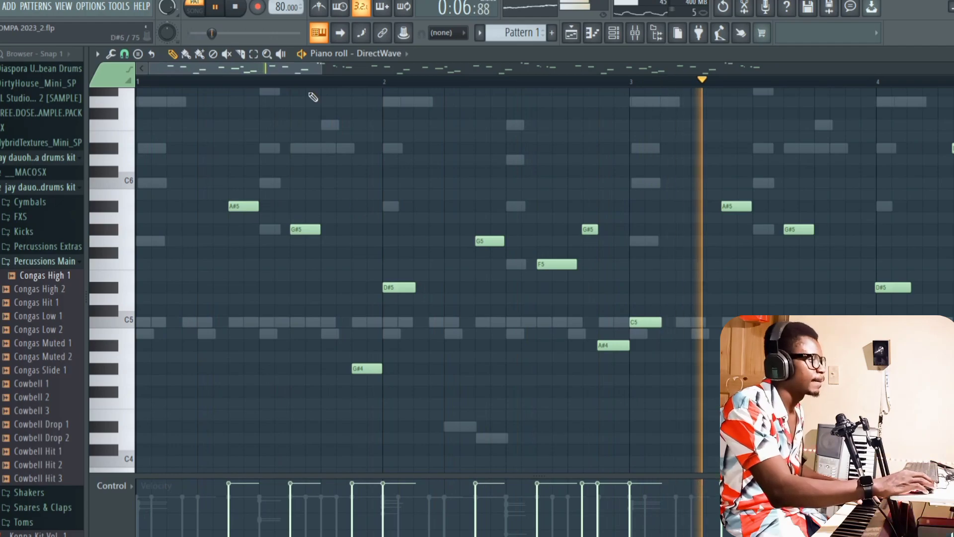
{"action": "left_click_drag", "start_coordinate": [288, 69], "coordinate": [357, 73]}
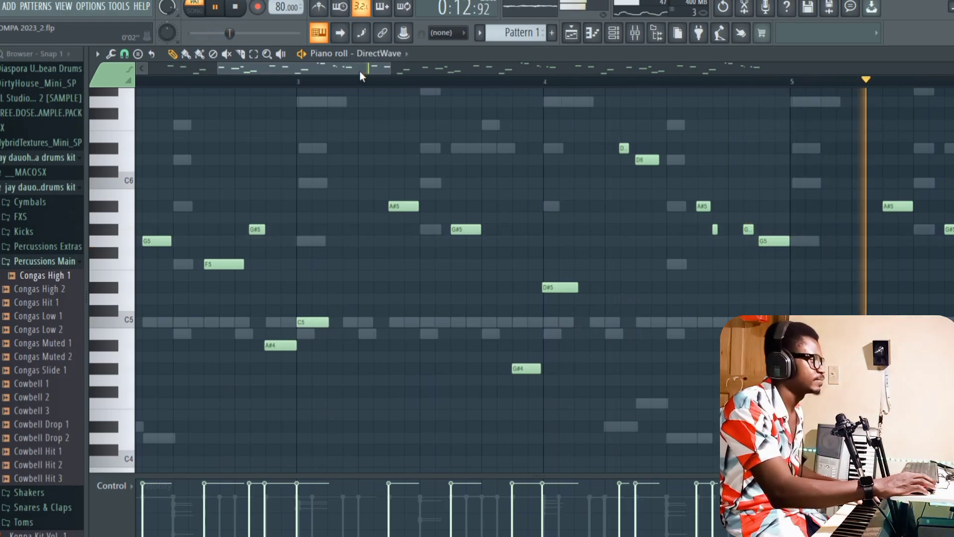
Stop the beat, preview the CYMBAL RALE BEST sample, and enter a C5 hit for it on step 15 of bar 2
{"action": "key", "text": "space"}
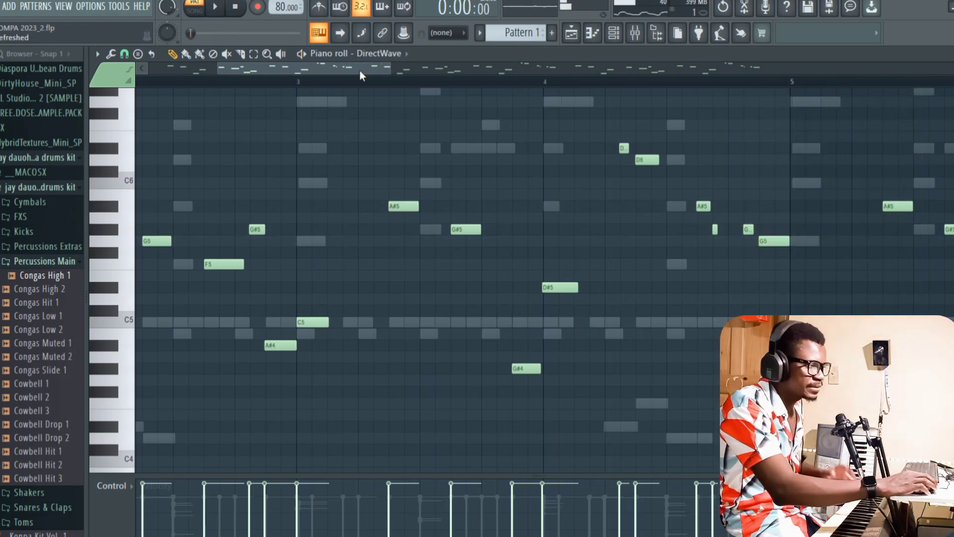
{"action": "left_click_drag", "start_coordinate": [359, 70], "coordinate": [367, 70]}
{"action": "key", "text": "F6"}
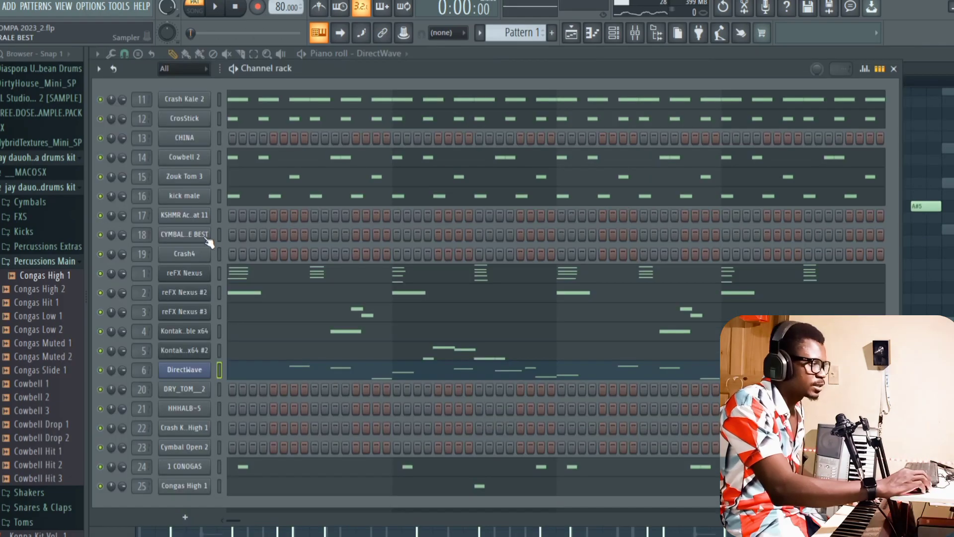
{"action": "left_click", "coordinate": [203, 236]}
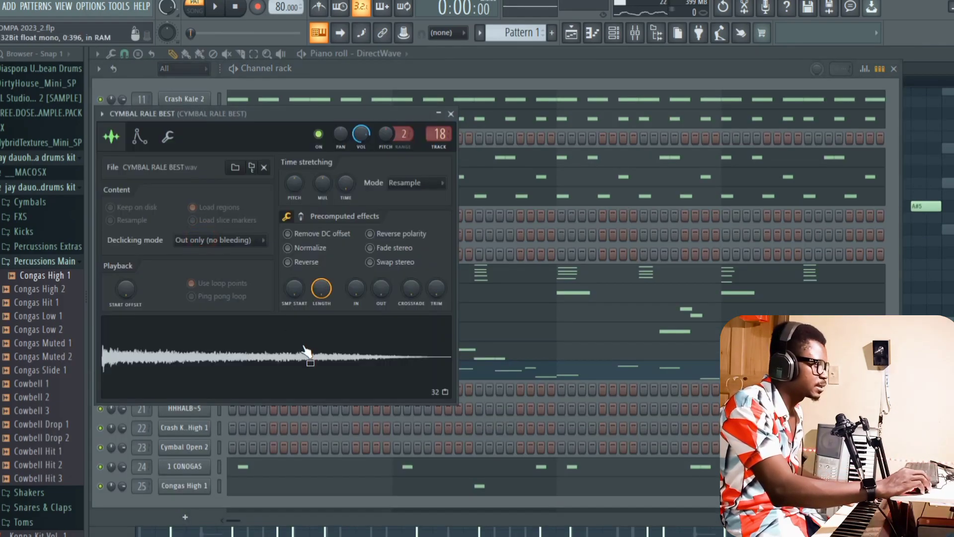
{"action": "left_click", "coordinate": [451, 115]}
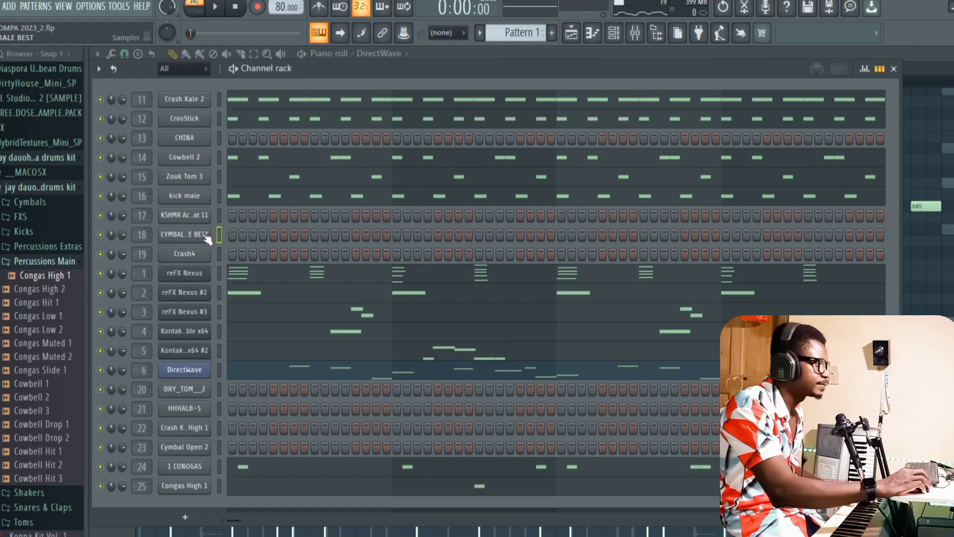
{"action": "right_click", "coordinate": [209, 235]}
{"action": "left_click", "coordinate": [247, 231]}
{"action": "left_click_drag", "start_coordinate": [299, 65], "coordinate": [199, 75]}
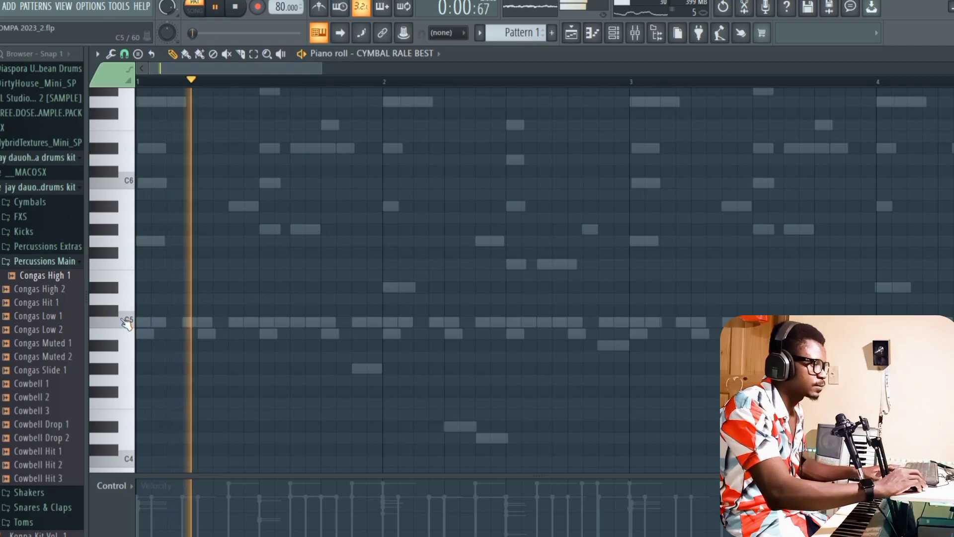
{"action": "left_click", "coordinate": [126, 322]}
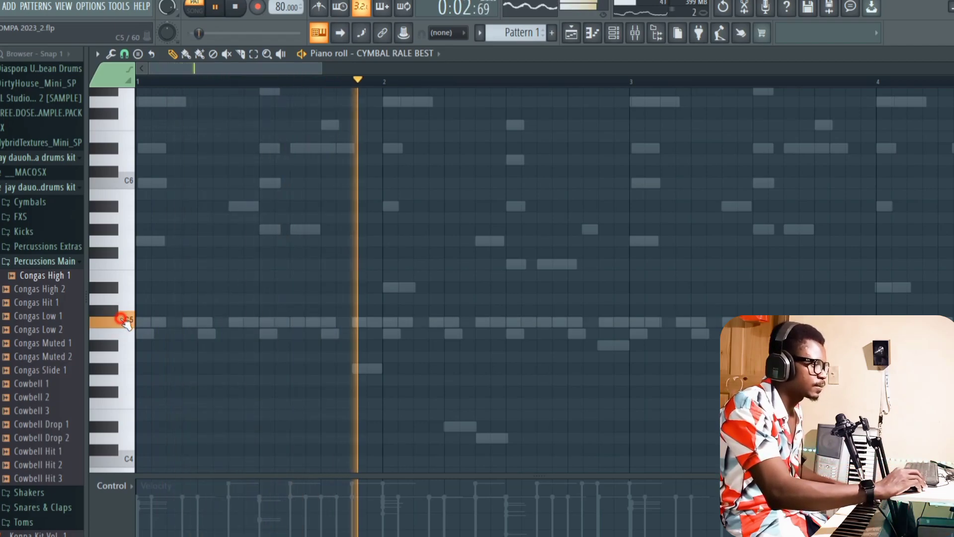
{"action": "left_click", "coordinate": [607, 322]}
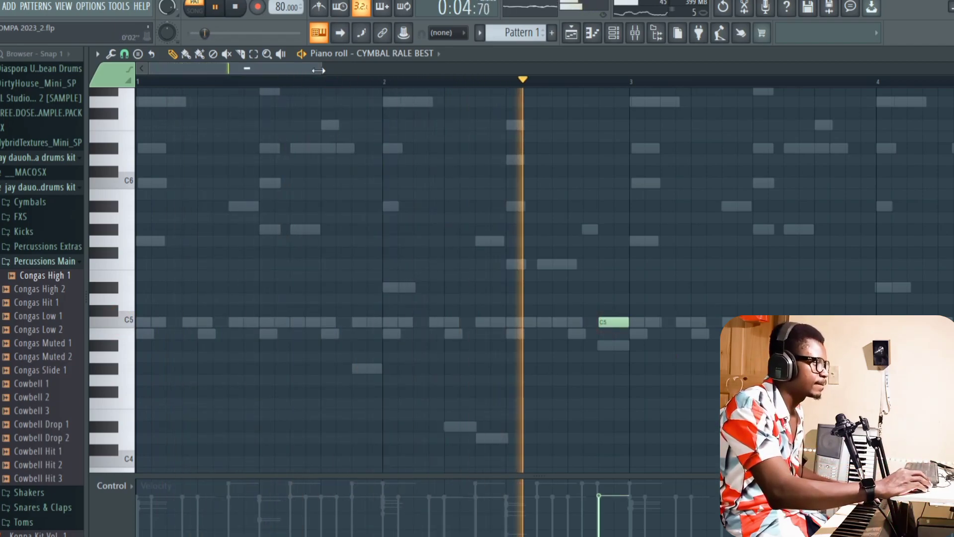
Add CYMBAL RALE BEST C5 hits on steps 9 and 13 of bar 4
{"action": "left_click_drag", "start_coordinate": [316, 70], "coordinate": [374, 73]}
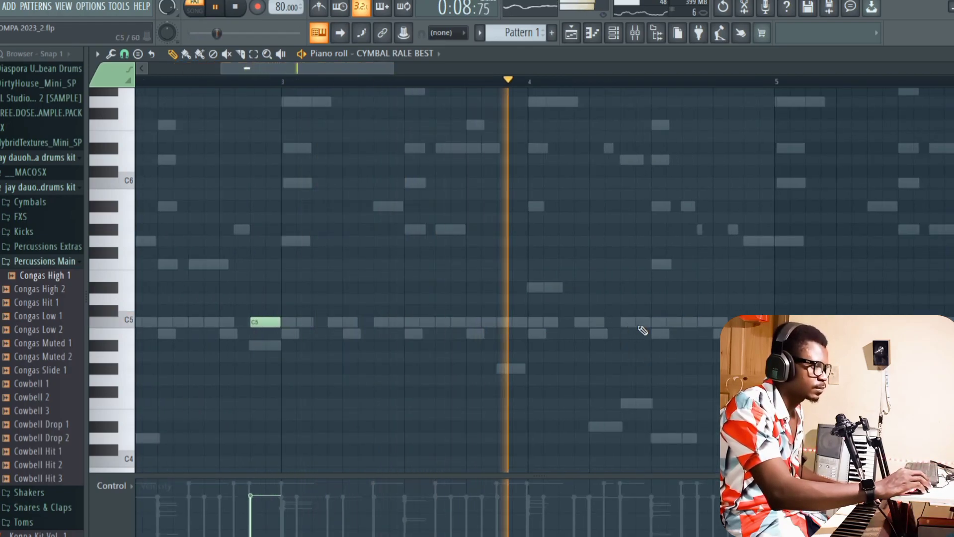
{"action": "left_click", "coordinate": [659, 324]}
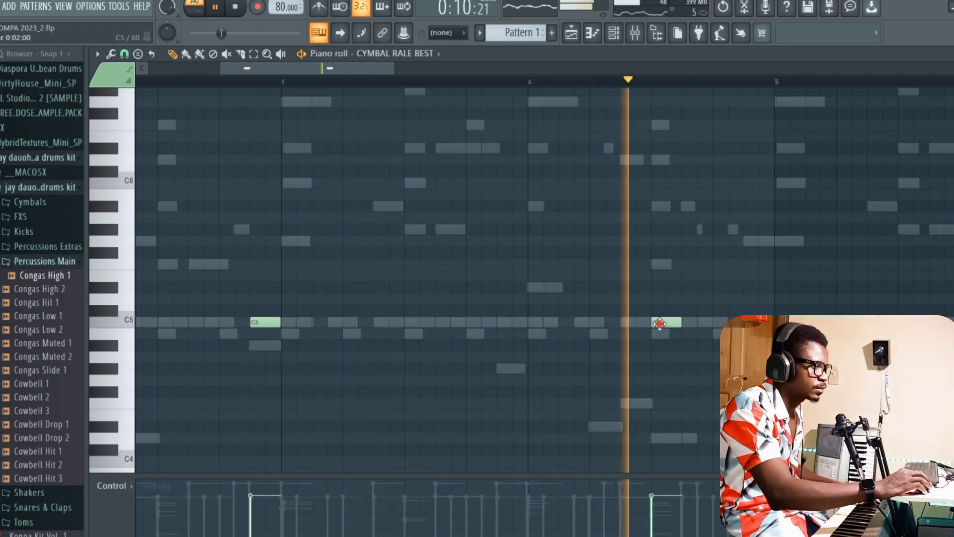
{"action": "left_click", "coordinate": [720, 322]}
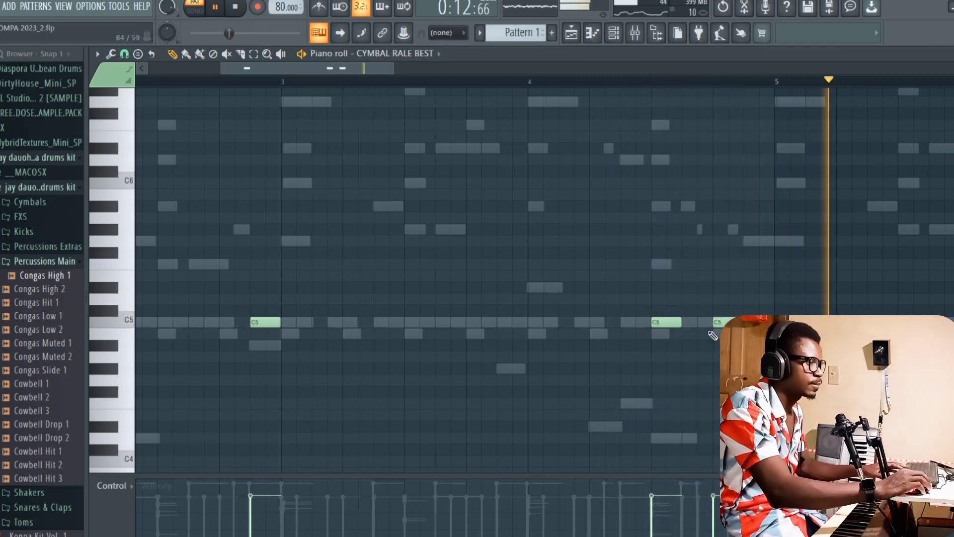
Add CYMBAL RALE BEST C5 hits on step 15 of bars 6 and 9 and step 9 of bar 11, playing them against the beat
{"action": "left_click", "coordinate": [368, 71]}
{"action": "left_click_drag", "start_coordinate": [398, 69], "coordinate": [532, 68]}
{"action": "left_click", "coordinate": [576, 322]}
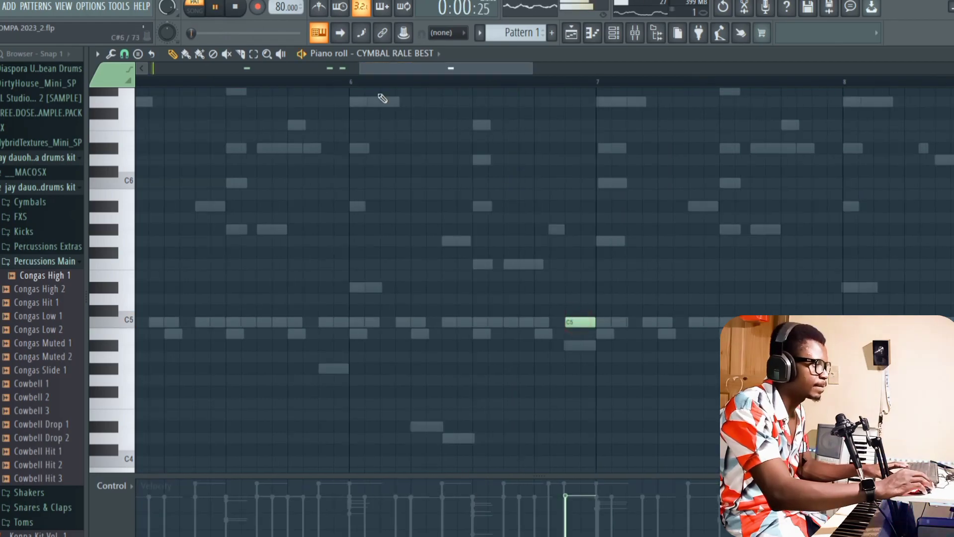
{"action": "left_click", "coordinate": [331, 85]}
{"action": "left_click_drag", "start_coordinate": [402, 70], "coordinate": [481, 70]}
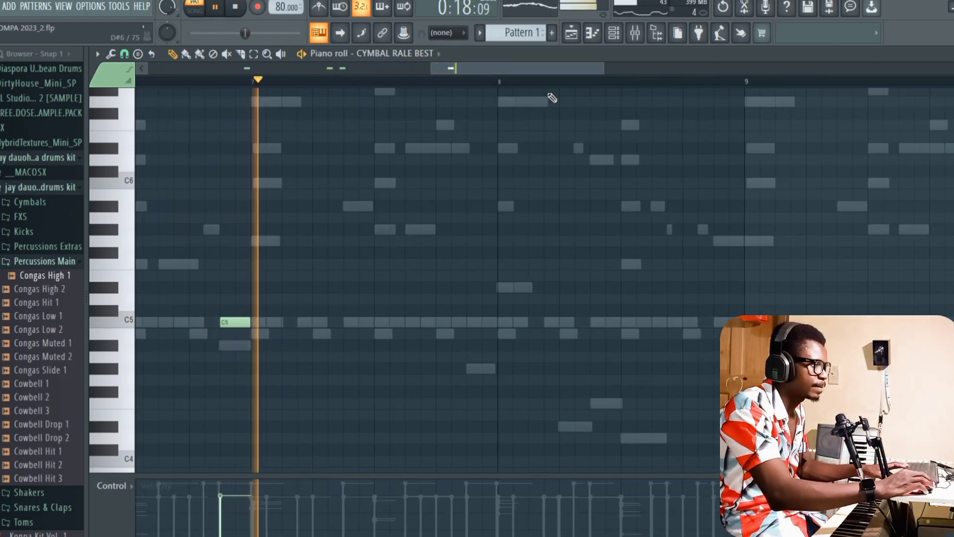
{"action": "left_click", "coordinate": [559, 322]}
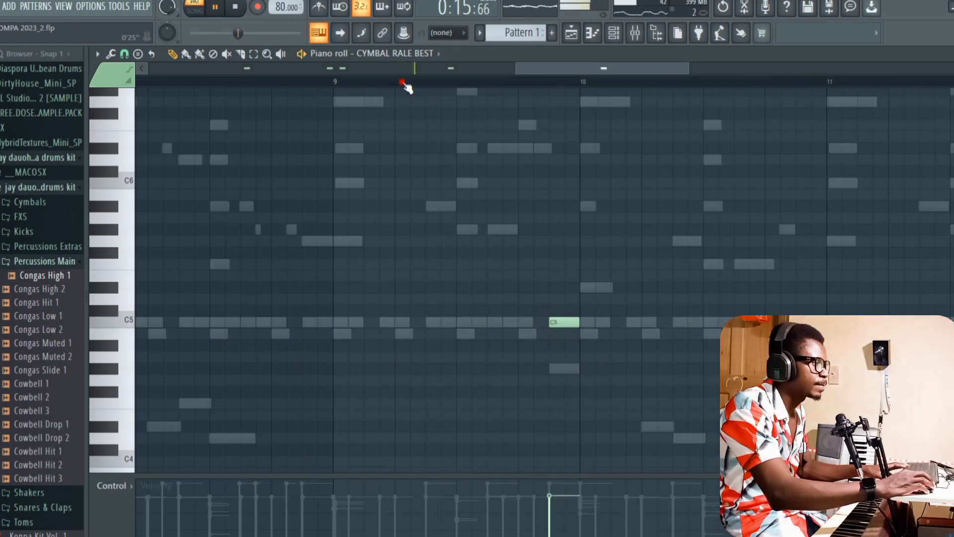
{"action": "left_click_drag", "start_coordinate": [568, 69], "coordinate": [616, 70]}
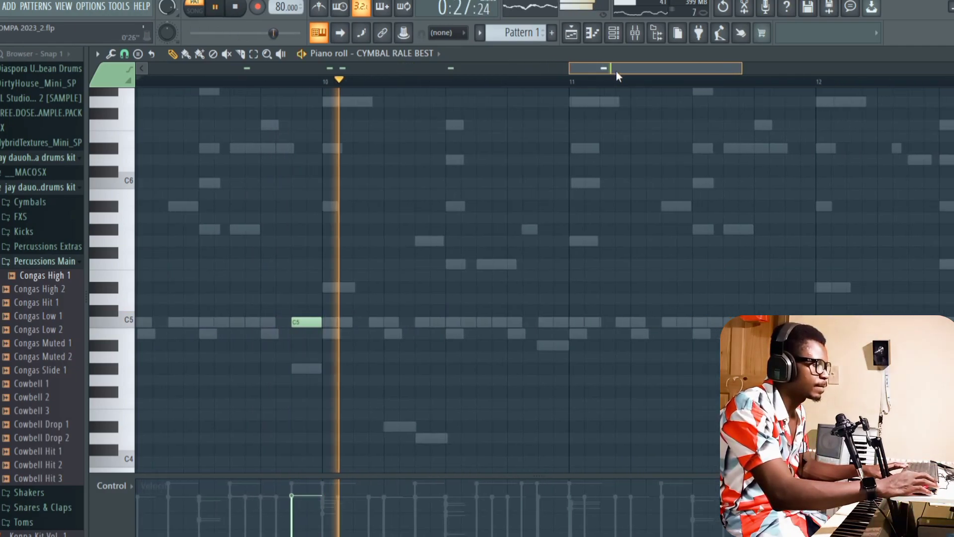
{"action": "left_click", "coordinate": [529, 322]}
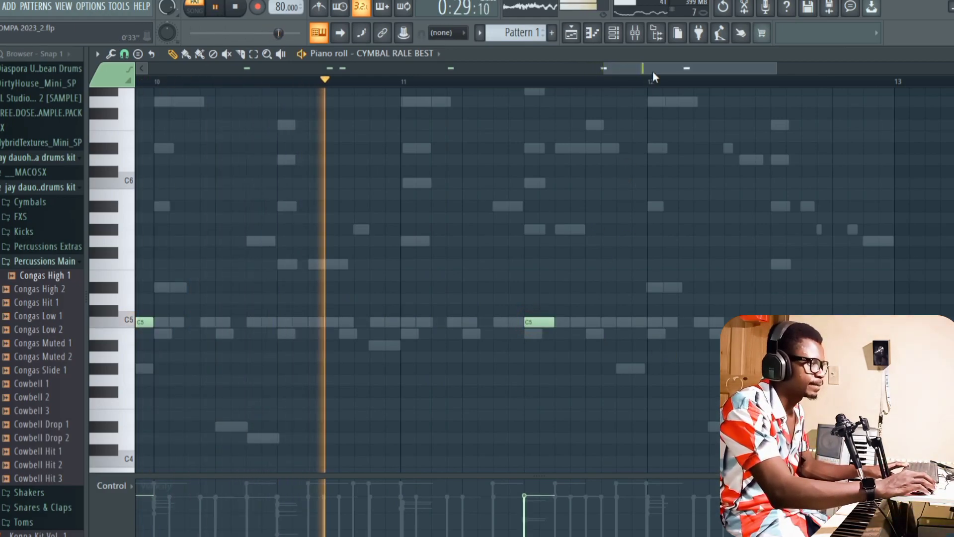
{"action": "left_click_drag", "start_coordinate": [659, 71], "coordinate": [666, 70]}
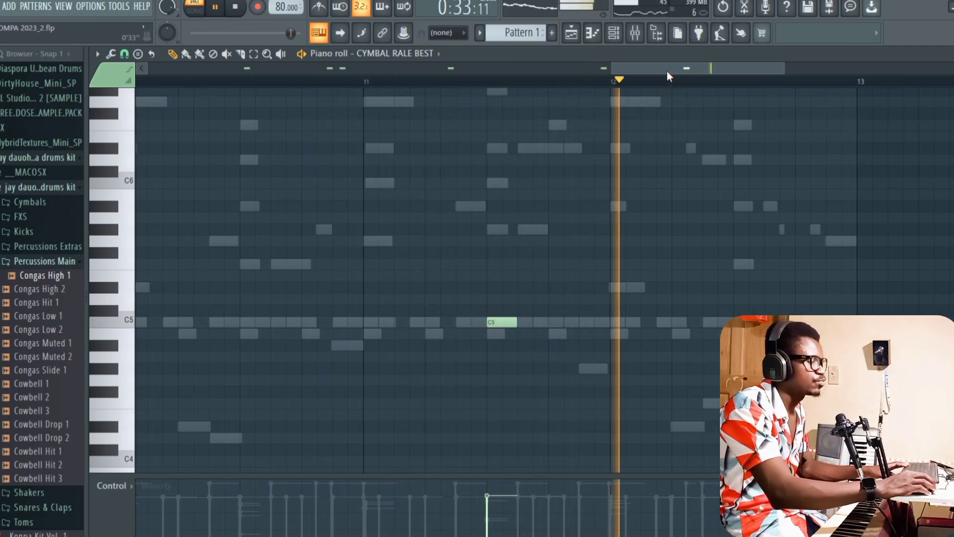
Delete the Crash Kale 2 hits from step 9 of bar 1 through step 4 of bar 2, and play the gap
{"action": "left_click", "coordinate": [619, 36]}
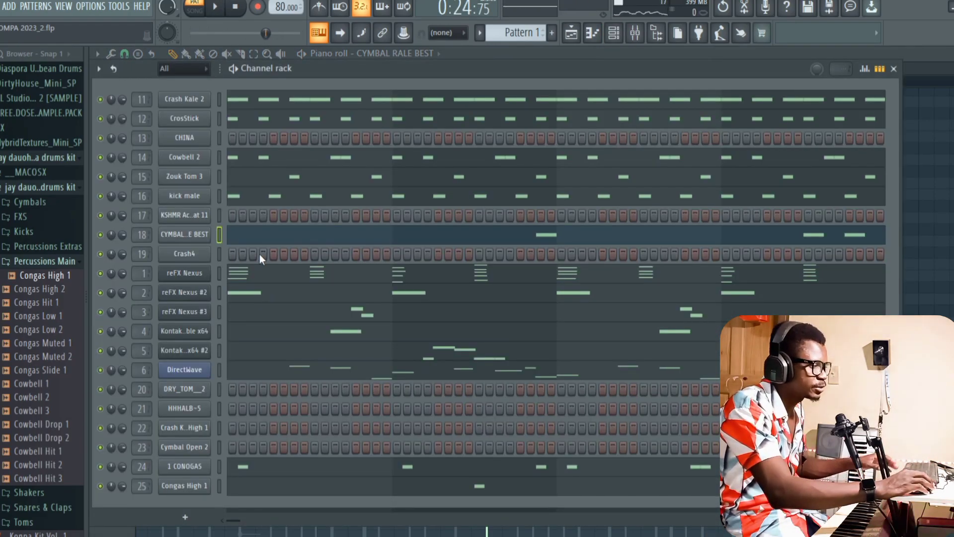
{"action": "left_click", "coordinate": [334, 100]}
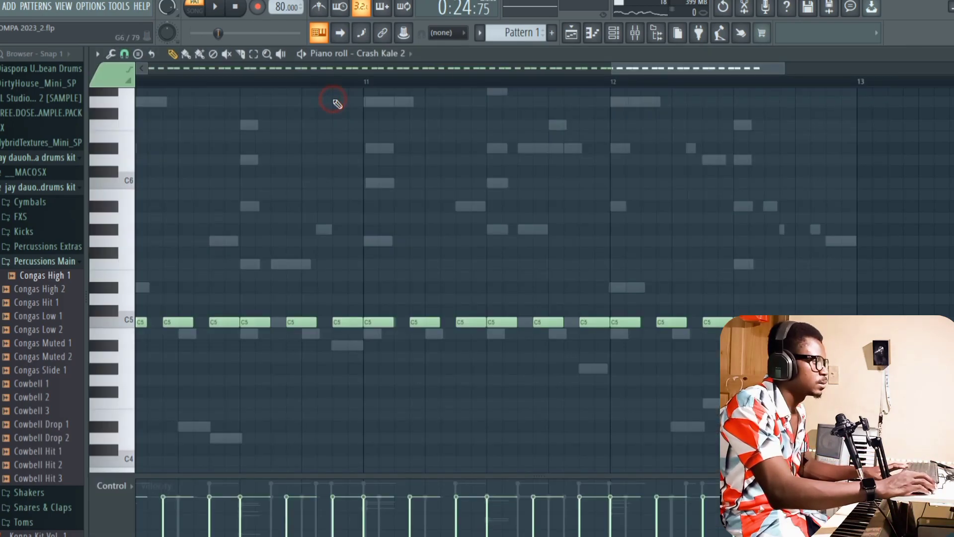
{"action": "left_click_drag", "start_coordinate": [666, 70], "coordinate": [156, 81]}
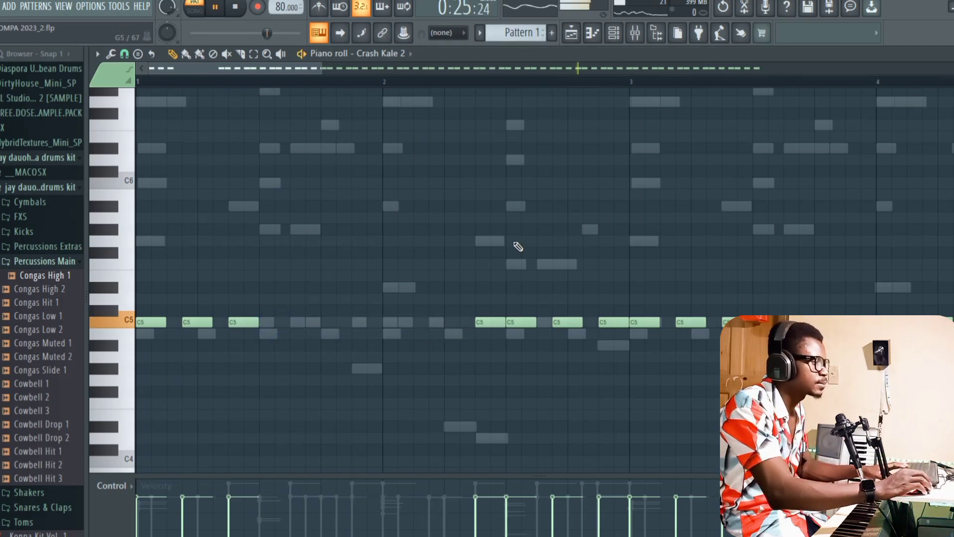
{"action": "left_click", "coordinate": [229, 82]}
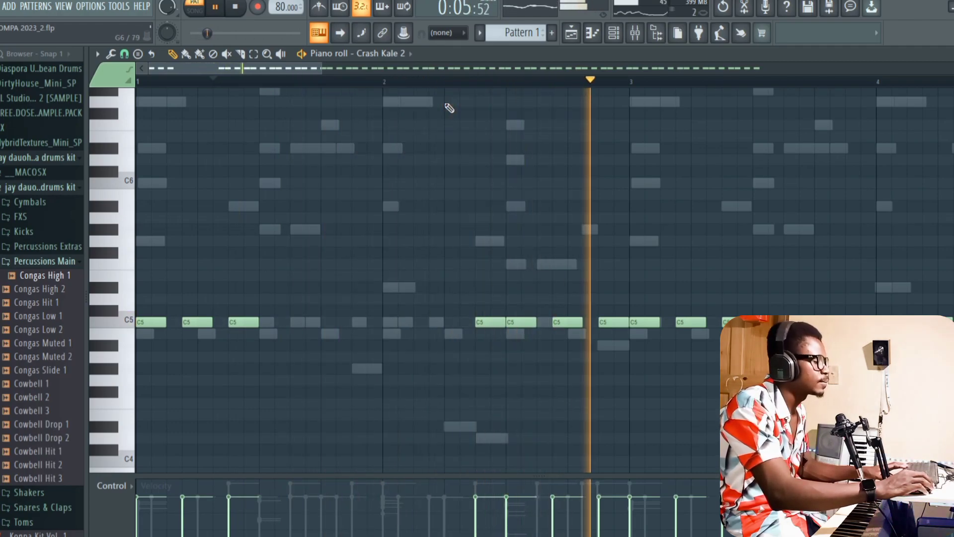
{"action": "key", "text": "space"}
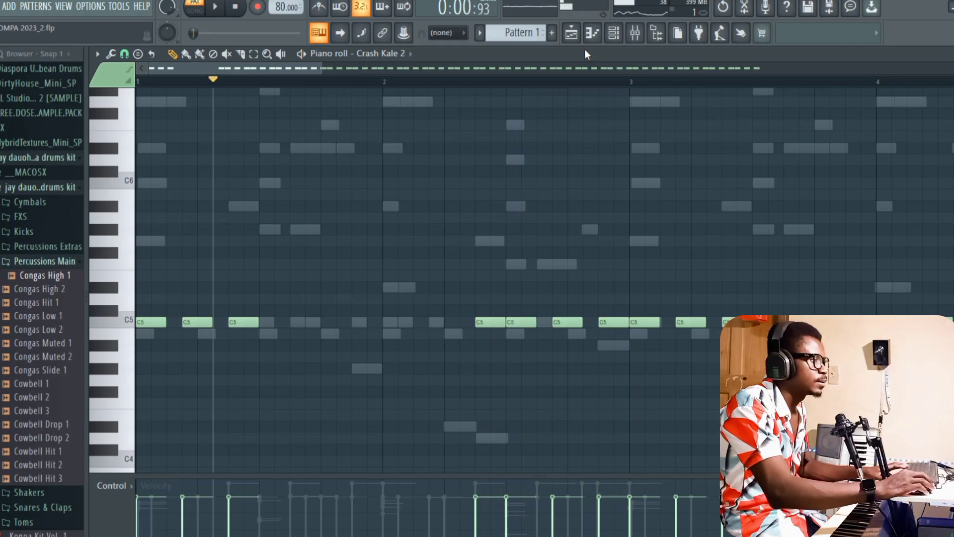
Preview Crash Kale High 1, enter its C5 hits on steps 9 and 13 of bar 1, and play them with the beat
{"action": "left_click", "coordinate": [616, 41]}
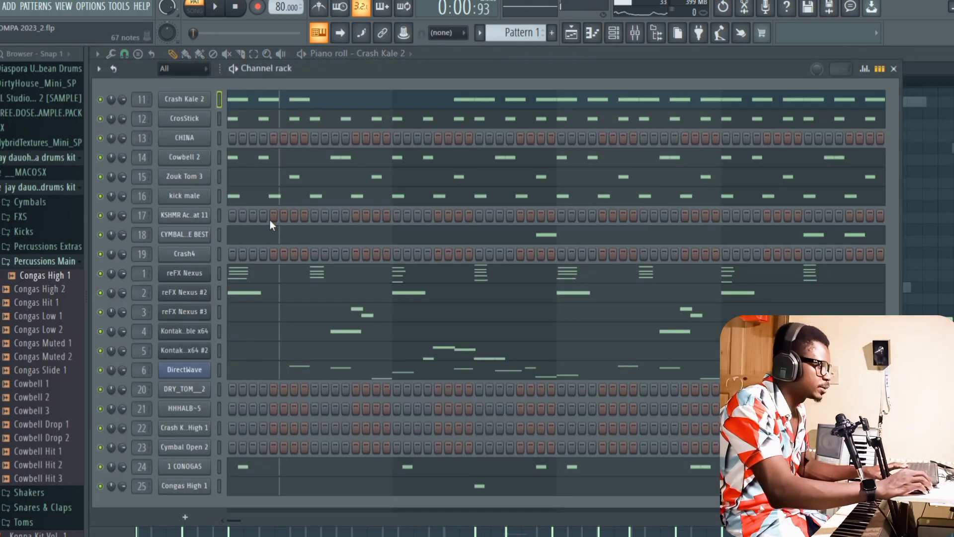
{"action": "left_click", "coordinate": [195, 430]}
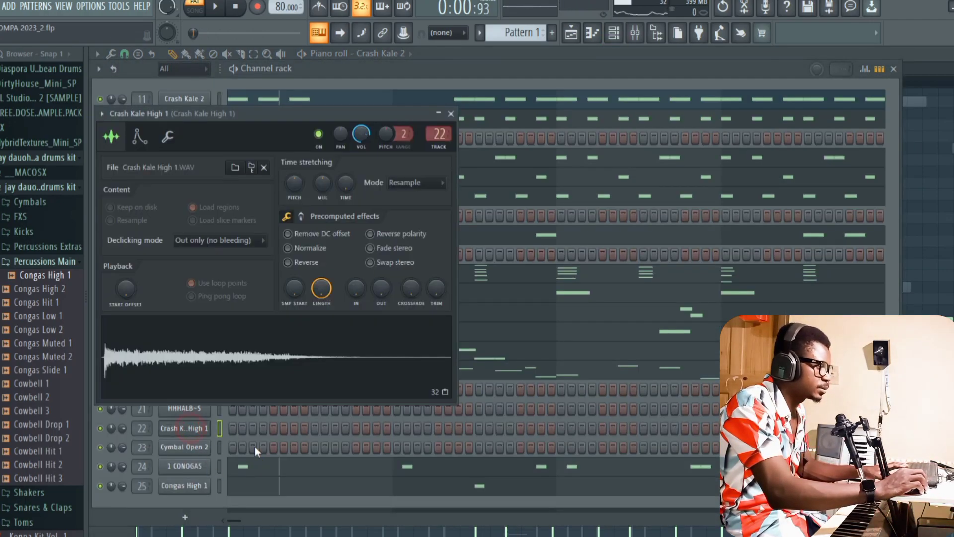
{"action": "left_click", "coordinate": [450, 114]}
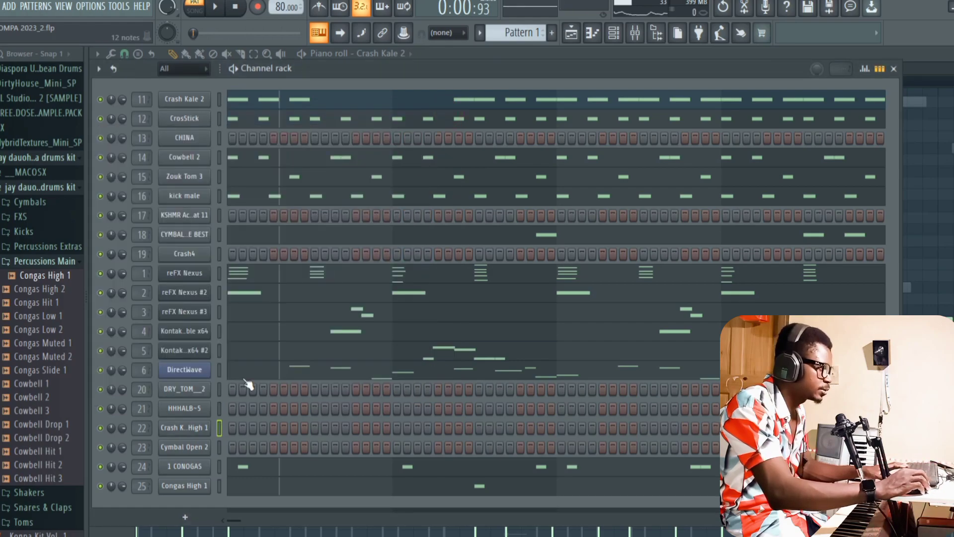
{"action": "right_click", "coordinate": [201, 430]}
{"action": "left_click", "coordinate": [288, 365]}
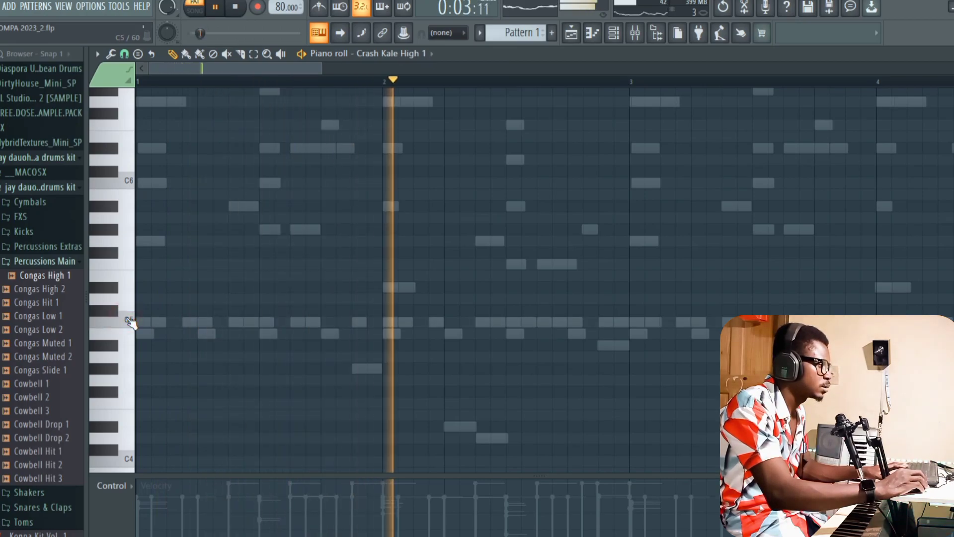
{"action": "key", "text": "space"}
{"action": "key", "text": "space"}
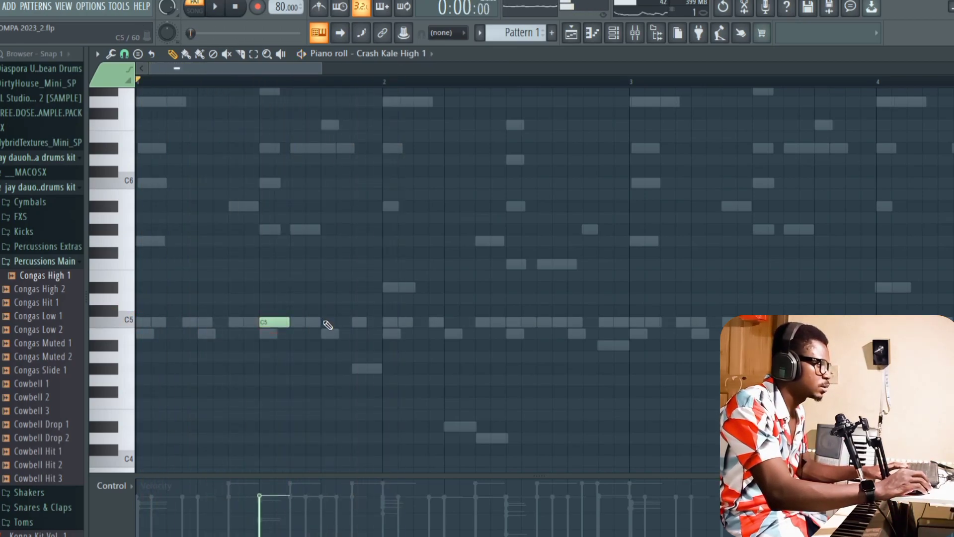
{"action": "key", "text": "space"}
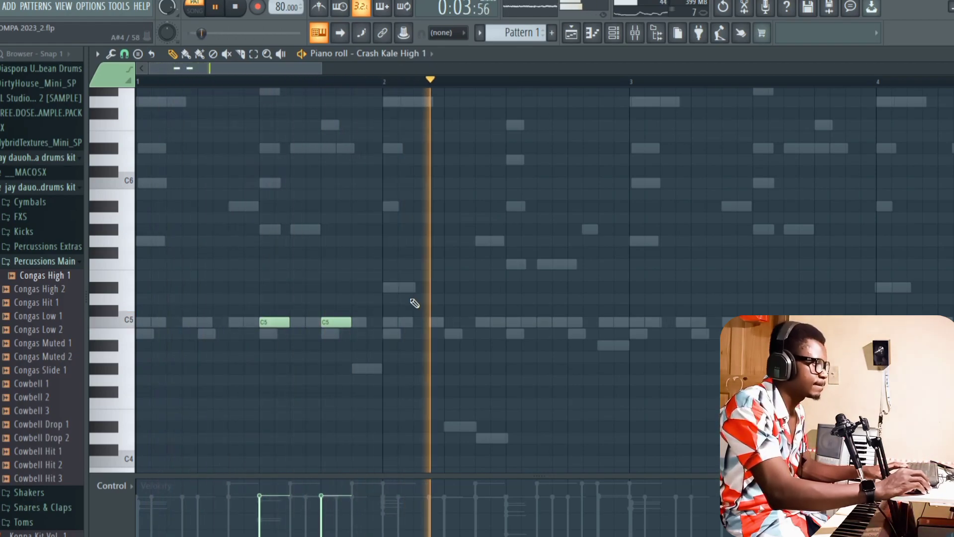
{"action": "key", "text": "space"}
Preview Cymbal Open 2 and enter a four-step C5 note for it at the start of bar 2, playing it with the beat
{"action": "key", "text": "F6"}
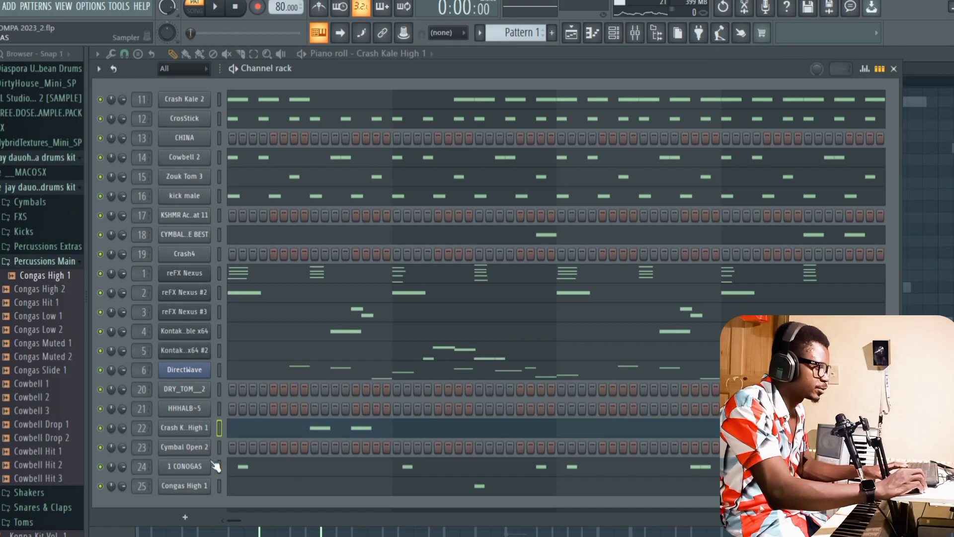
{"action": "left_click", "coordinate": [204, 448]}
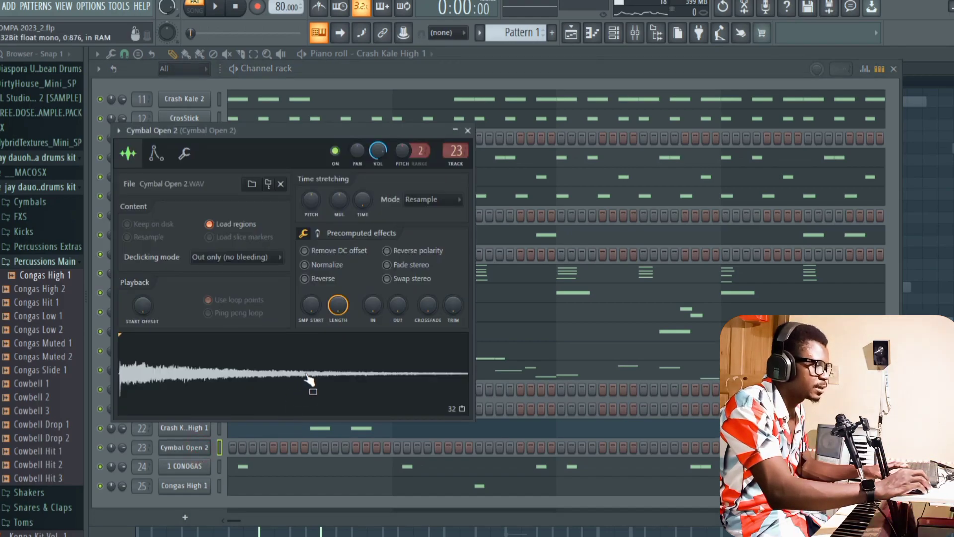
{"action": "left_click", "coordinate": [467, 131]}
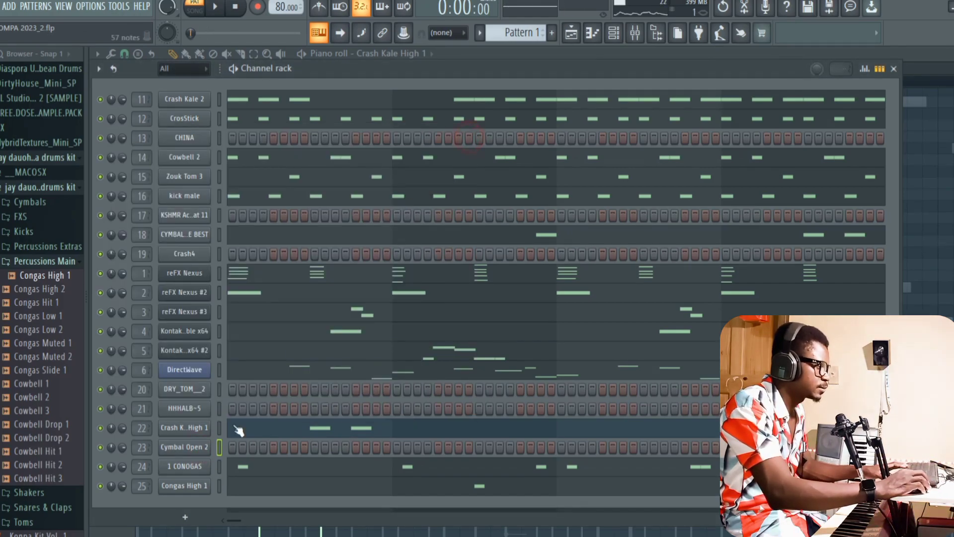
{"action": "right_click", "coordinate": [207, 450]}
{"action": "left_click", "coordinate": [275, 365]}
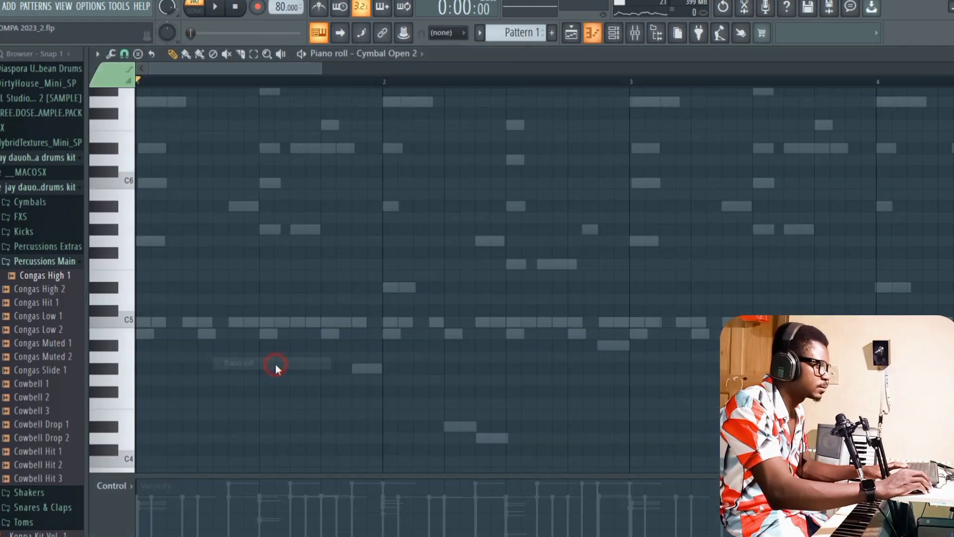
{"action": "key", "text": "space"}
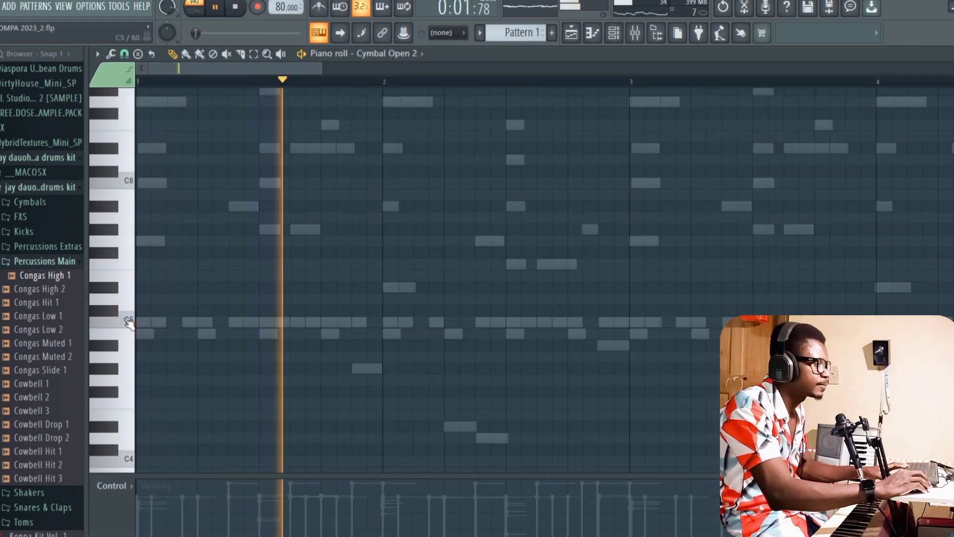
{"action": "left_click", "coordinate": [128, 322]}
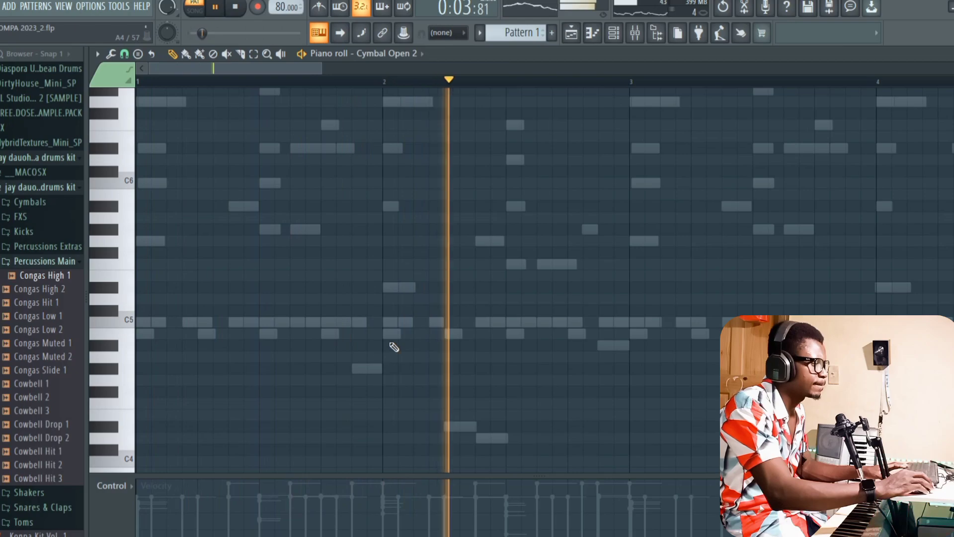
{"action": "left_click", "coordinate": [388, 322]}
{"action": "key", "text": "space"}
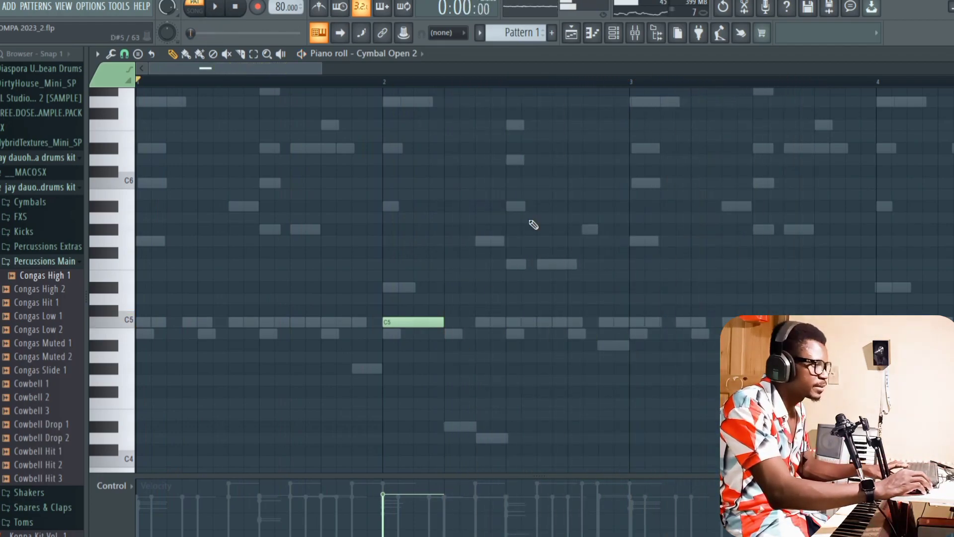
Delete the Crash Kale 2 hits from the first eight steps of bar 5 and play the gap against the beat
{"action": "left_click", "coordinate": [613, 35]}
{"action": "left_click", "coordinate": [447, 101]}
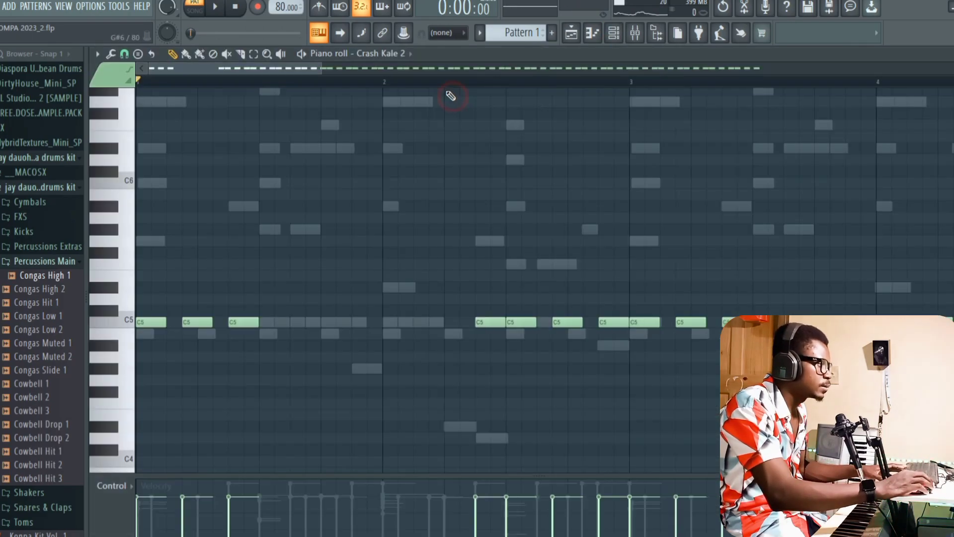
{"action": "left_click_drag", "start_coordinate": [276, 64], "coordinate": [446, 70]}
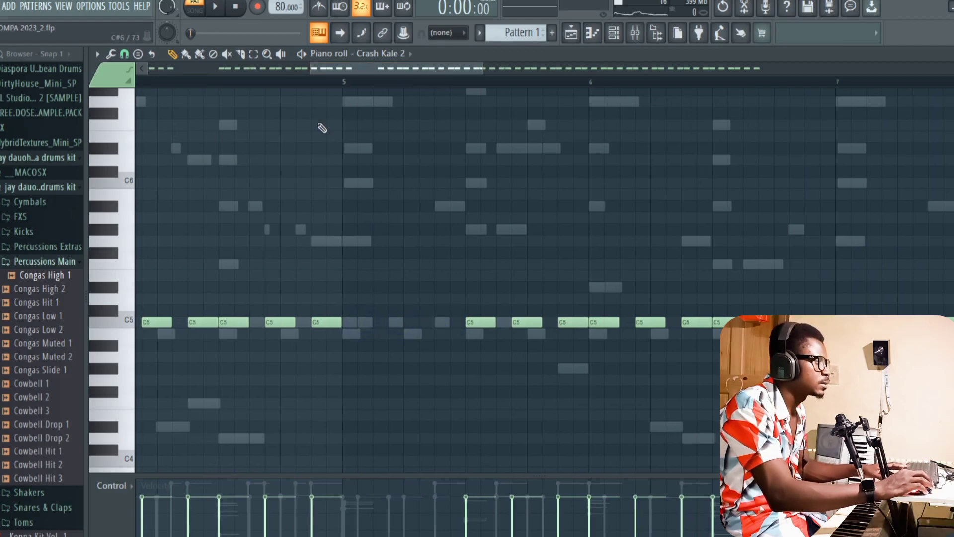
{"action": "key", "text": "space"}
{"action": "key", "text": "space"}
Preview KSHMR Acoustic Open Hat 11, enter a two-step C5 note for it at the start of bar 5, and play it with the beat
{"action": "left_click", "coordinate": [620, 40]}
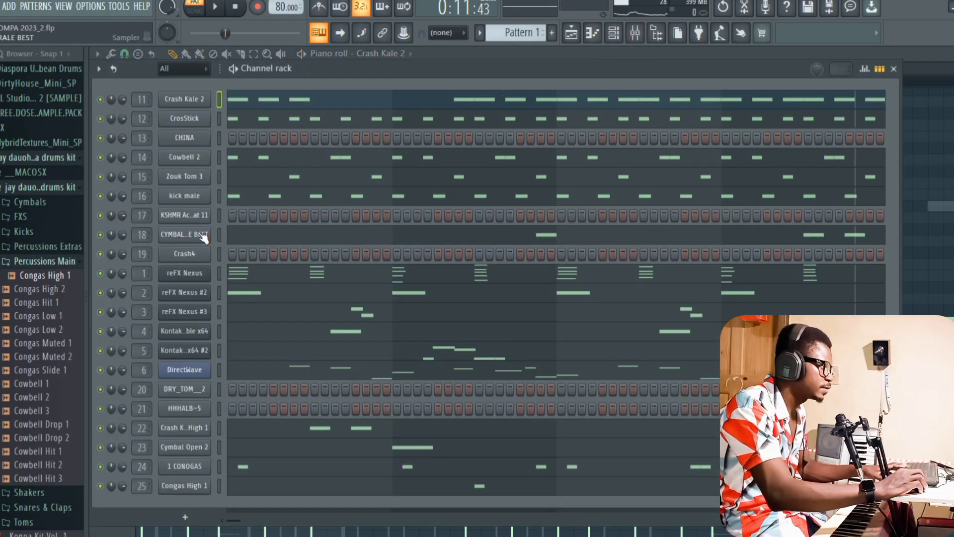
{"action": "left_click", "coordinate": [194, 216]}
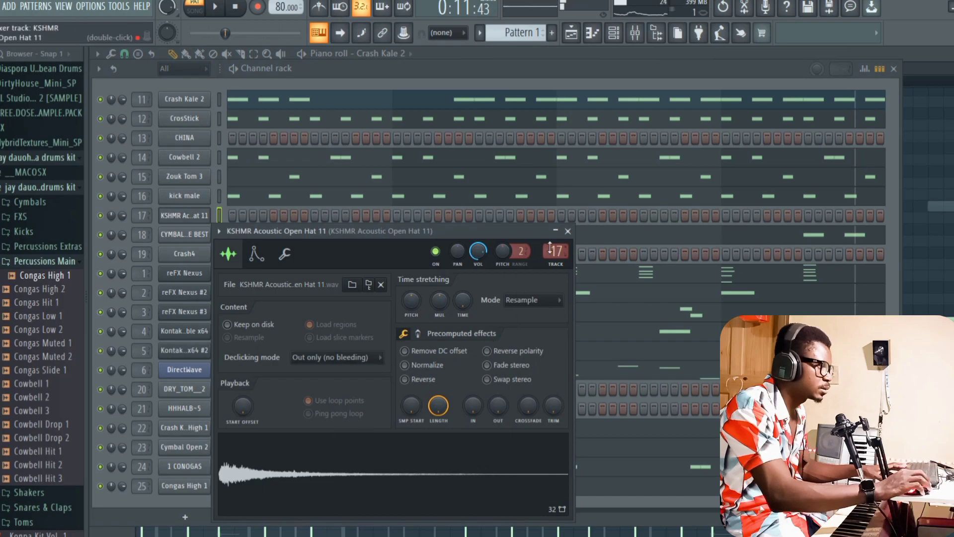
{"action": "left_click", "coordinate": [567, 231]}
{"action": "right_click", "coordinate": [206, 216]}
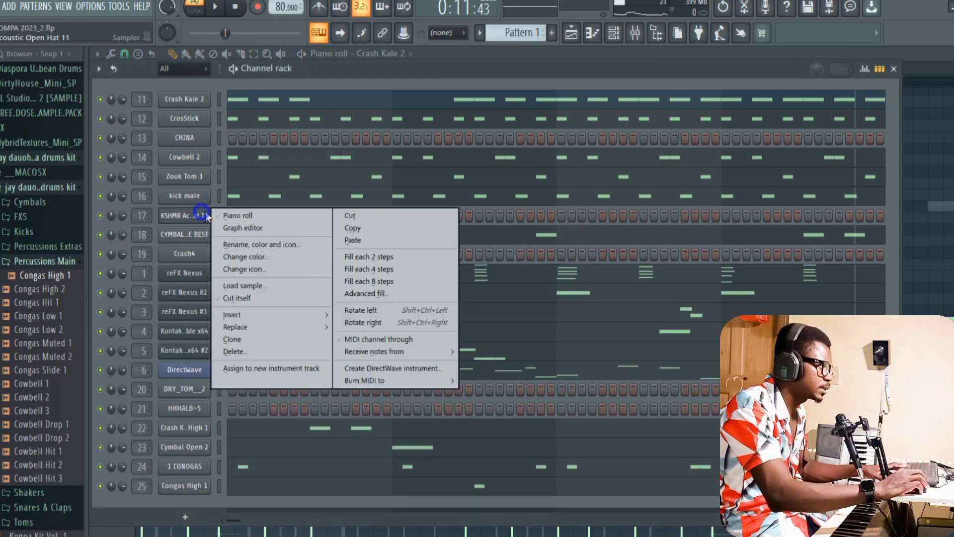
{"action": "left_click", "coordinate": [253, 215]}
{"action": "key", "text": "space"}
{"action": "left_click", "coordinate": [464, 311]}
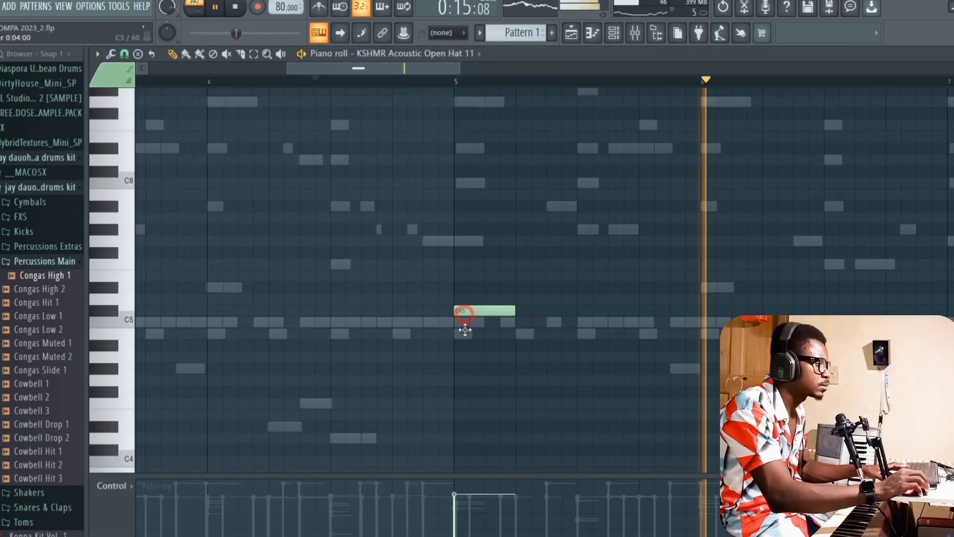
{"action": "left_click_drag", "start_coordinate": [464, 316], "coordinate": [489, 323]}
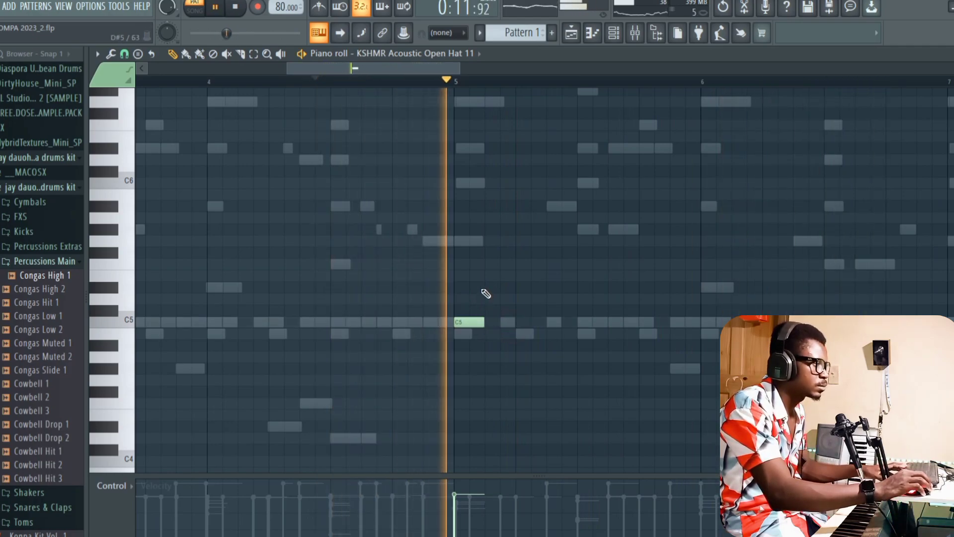
{"action": "left_click_drag", "start_coordinate": [347, 67], "coordinate": [377, 65]}
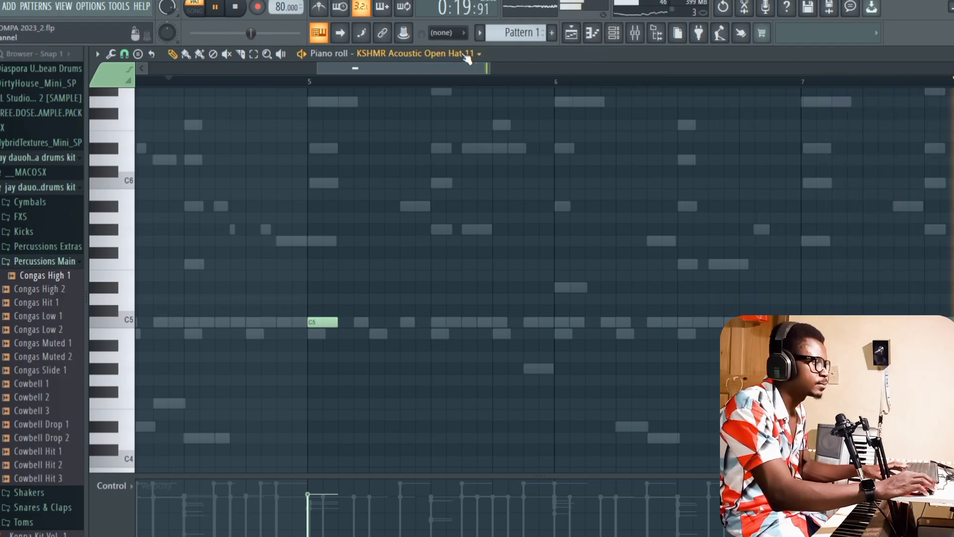
Delete the Crash Kale 2 hits from the middle of bar 8 into early bar 9 and set playback to start near bar 8
{"action": "left_click", "coordinate": [614, 35]}
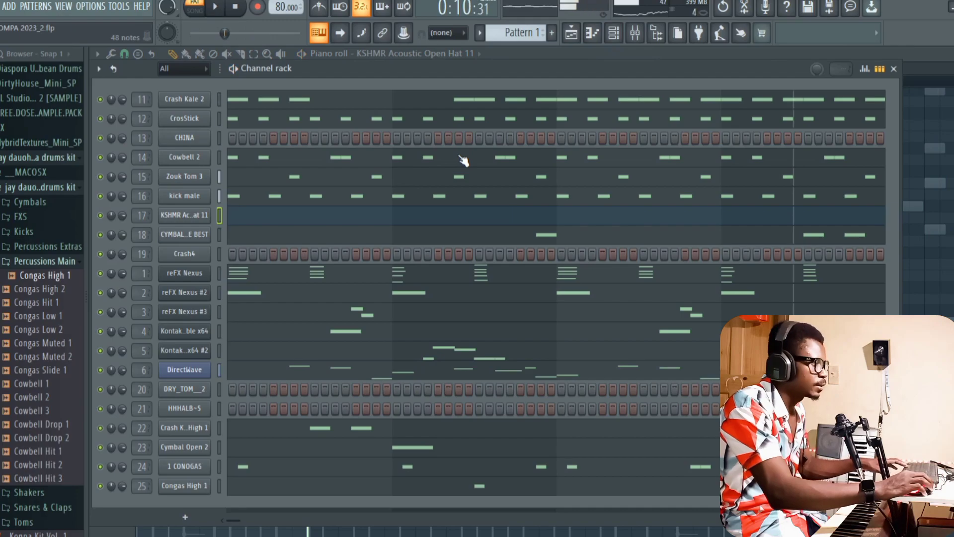
{"action": "left_click", "coordinate": [532, 103]}
{"action": "left_click_drag", "start_coordinate": [430, 69], "coordinate": [582, 67]}
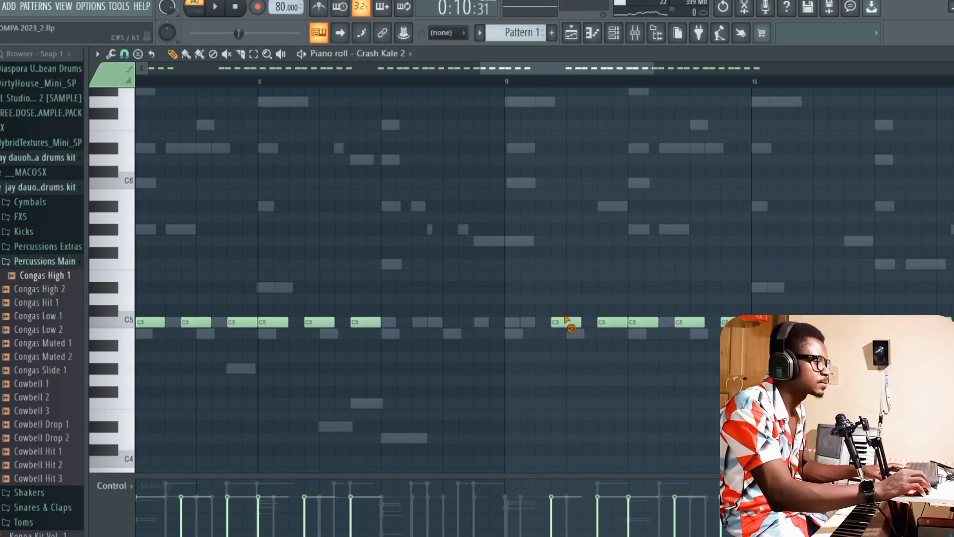
{"action": "left_click", "coordinate": [374, 81]}
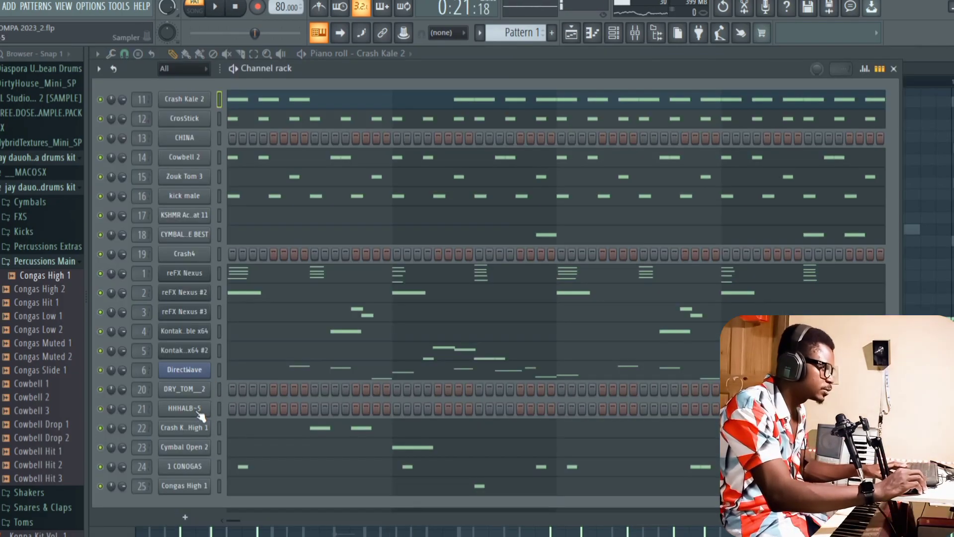
Preview HHHALB-5 and enter a two-step C5 hit for it on step 7 of bar 8, playing it with the beat
{"action": "left_click", "coordinate": [201, 414]}
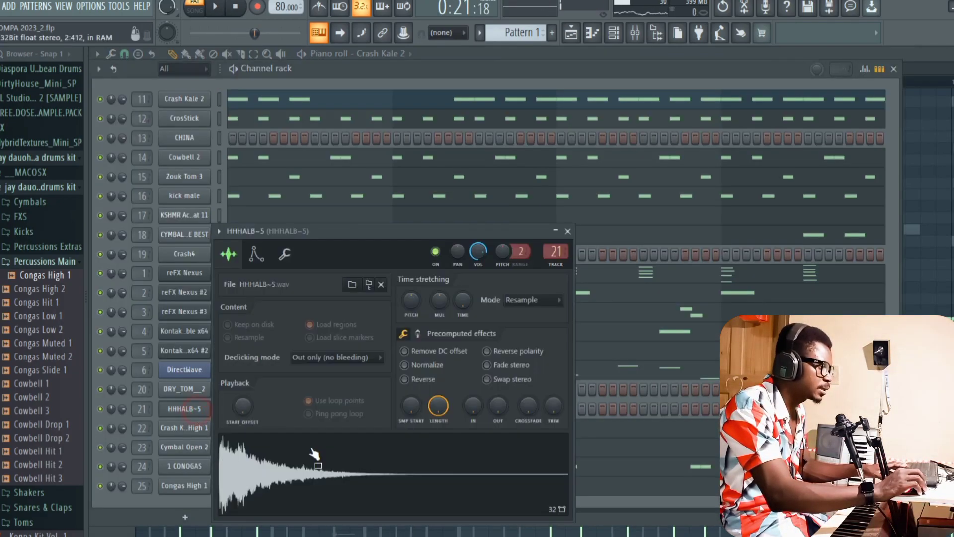
{"action": "left_click", "coordinate": [568, 231]}
{"action": "right_click", "coordinate": [199, 415]}
{"action": "left_click", "coordinate": [278, 366]}
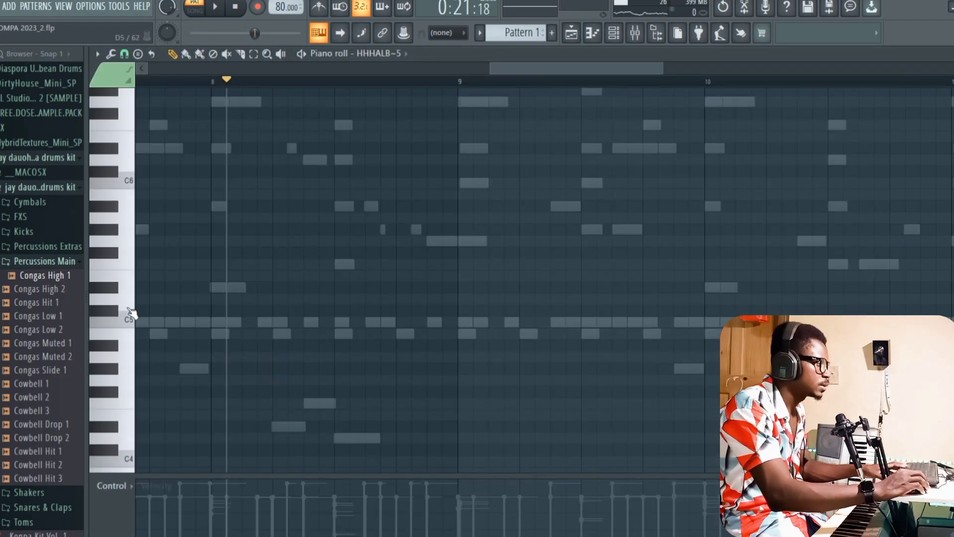
{"action": "key", "text": "space"}
{"action": "key", "text": "space"}
{"action": "key", "text": "space"}
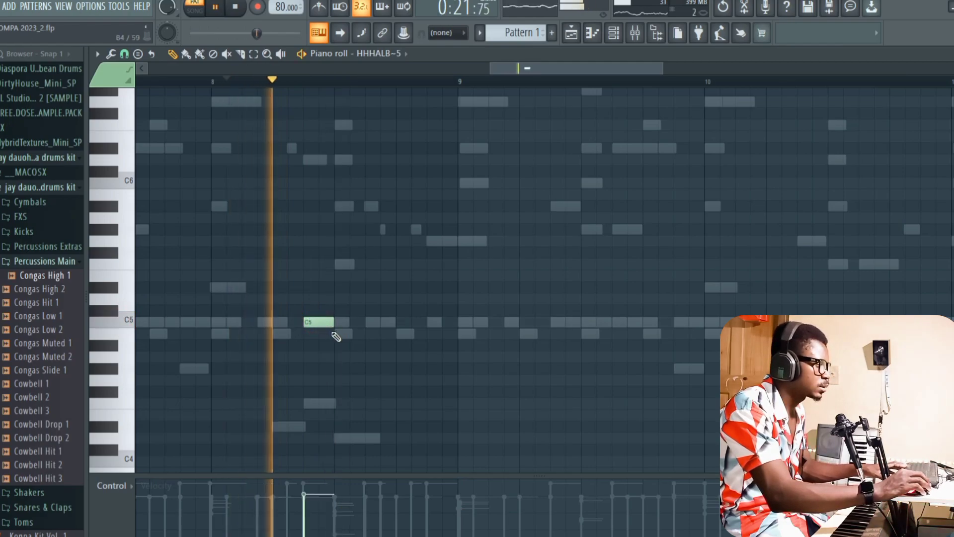
{"action": "key", "text": "space"}
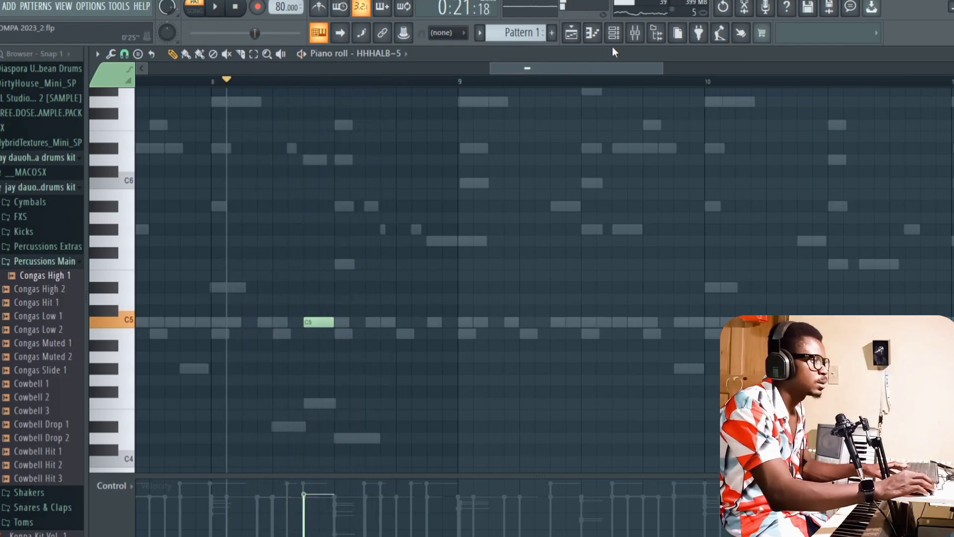
Preview the CHINA cymbal and enter its C5 hit on step 11 of bar 8, playing it with the beat
{"action": "left_click", "coordinate": [615, 34]}
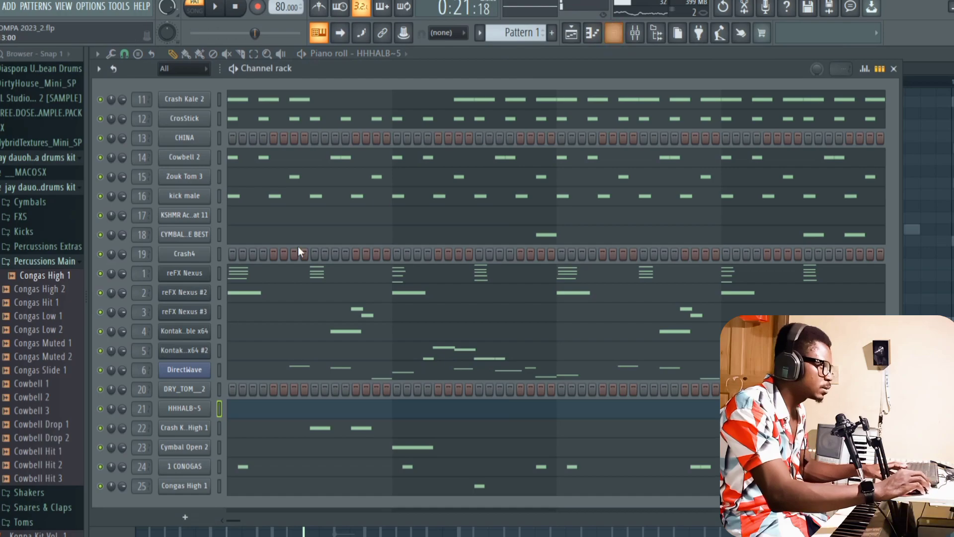
{"action": "left_click", "coordinate": [198, 139]}
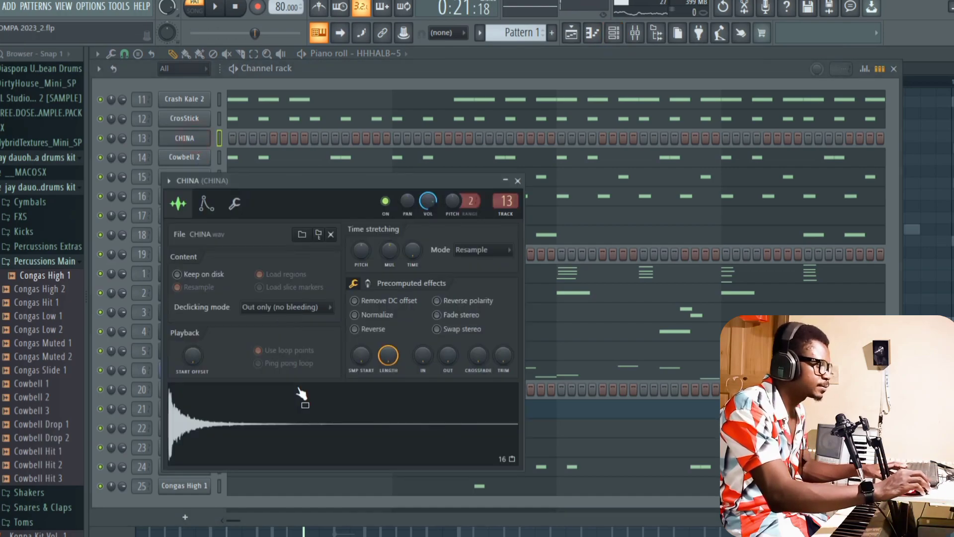
{"action": "left_click", "coordinate": [517, 182]}
{"action": "right_click", "coordinate": [199, 139]}
{"action": "left_click", "coordinate": [239, 138]}
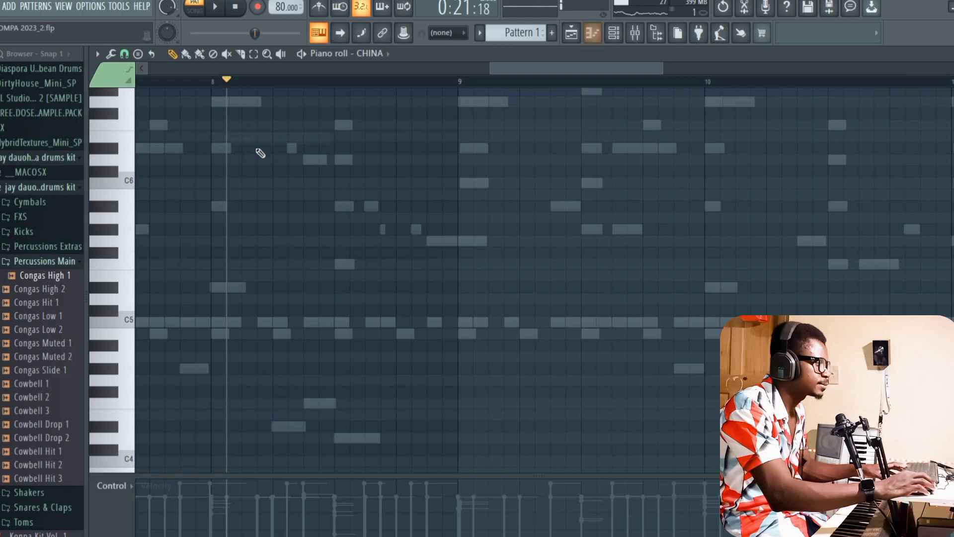
{"action": "key", "text": "space"}
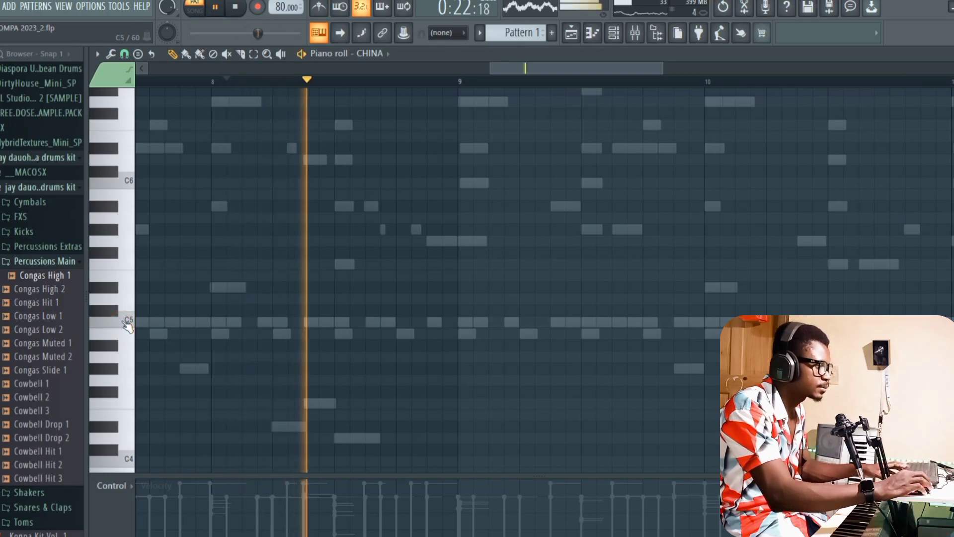
{"action": "left_click", "coordinate": [373, 321]}
{"action": "key", "text": "space"}
Enter a two-step C5 hit for Crash4 at the start of bar 9 and play it with the beat
{"action": "left_click", "coordinate": [617, 34]}
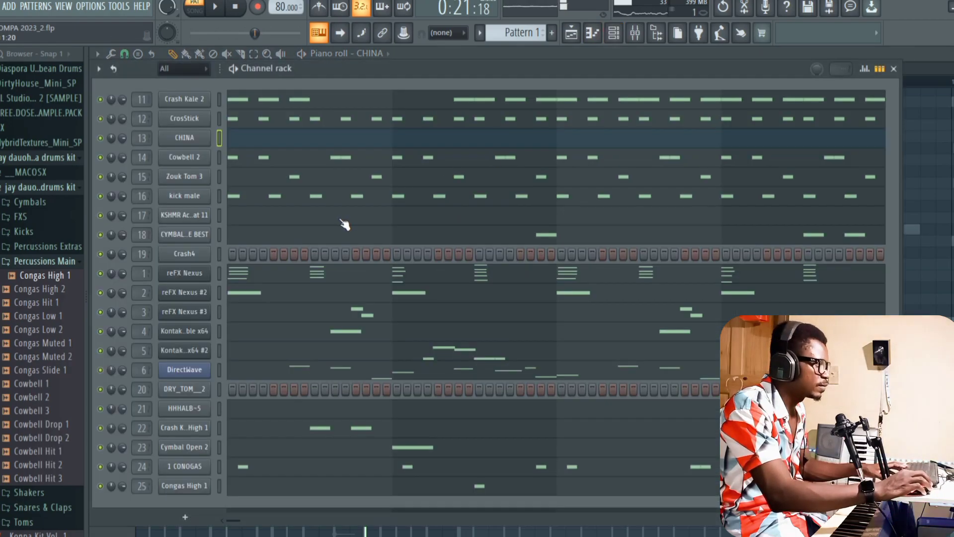
{"action": "right_click", "coordinate": [205, 253]}
{"action": "left_click", "coordinate": [251, 250]}
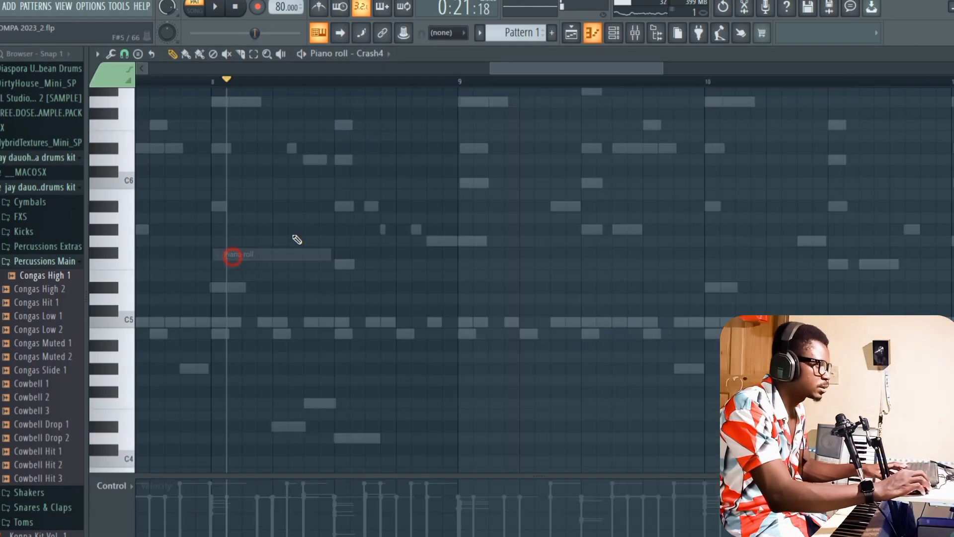
{"action": "left_click", "coordinate": [472, 322]}
{"action": "key", "text": "space"}
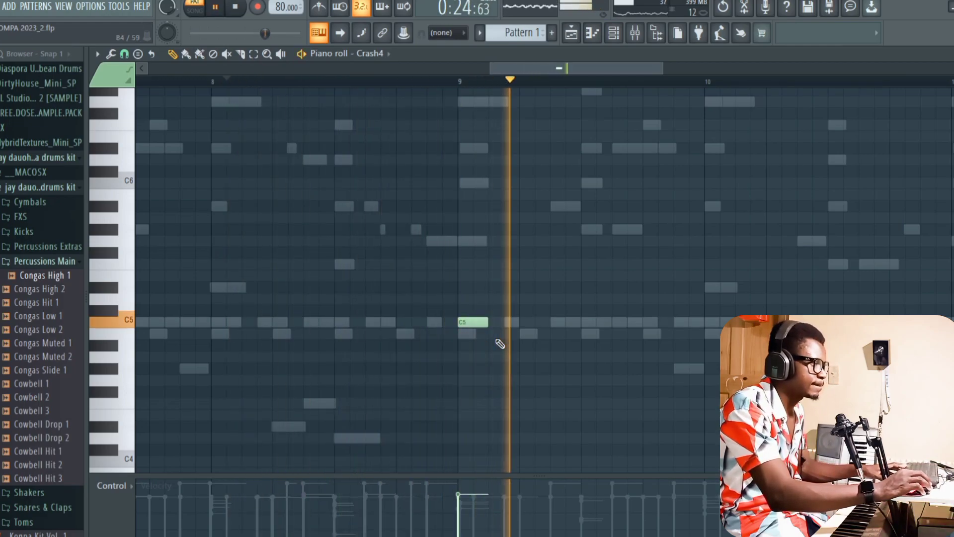
{"action": "left_click_drag", "start_coordinate": [582, 68], "coordinate": [618, 66]}
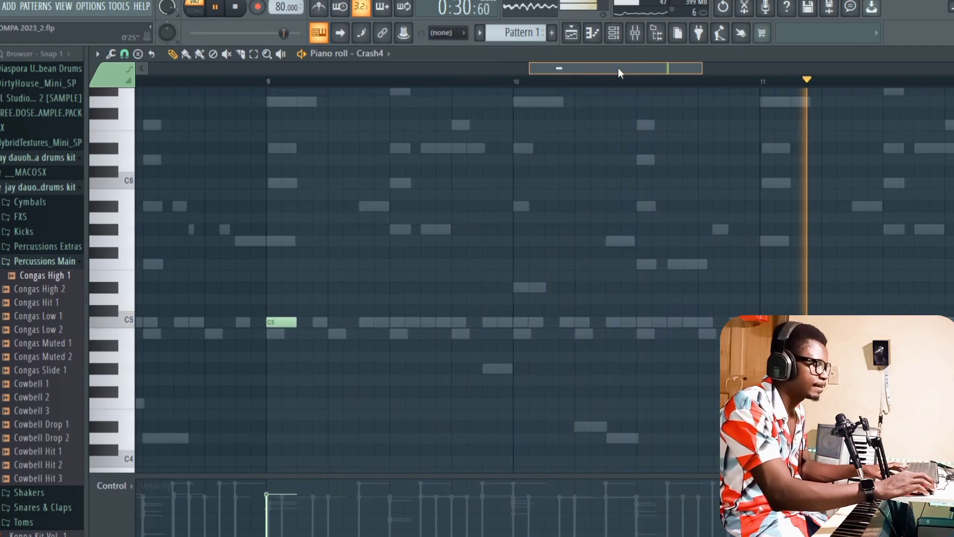
{"action": "key", "text": "space"}
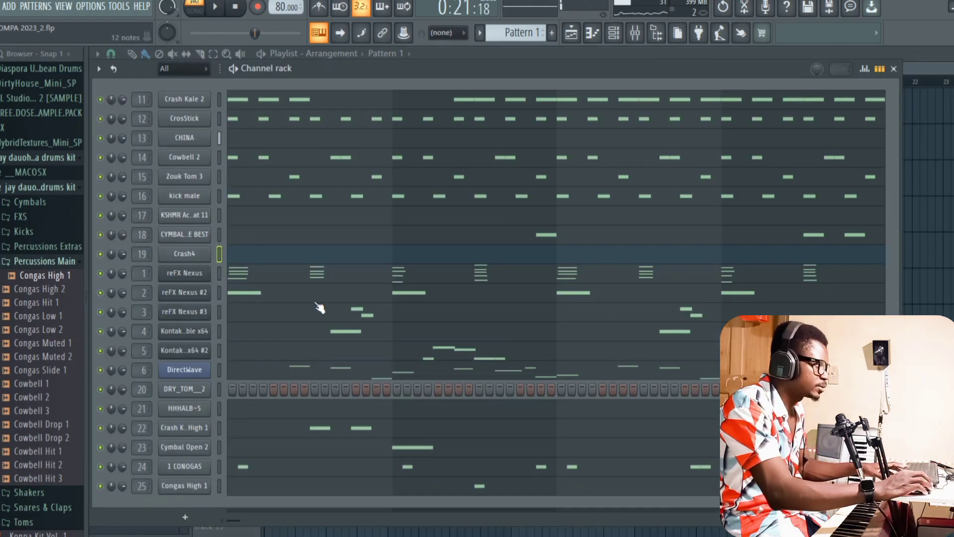
Play the beat around bar 8 and enter two consecutive C5 hits for DRY_TOM__2 starting on step 6 of bar 8
{"action": "right_click", "coordinate": [199, 396]}
{"action": "left_click", "coordinate": [245, 364]}
{"action": "key", "text": "space"}
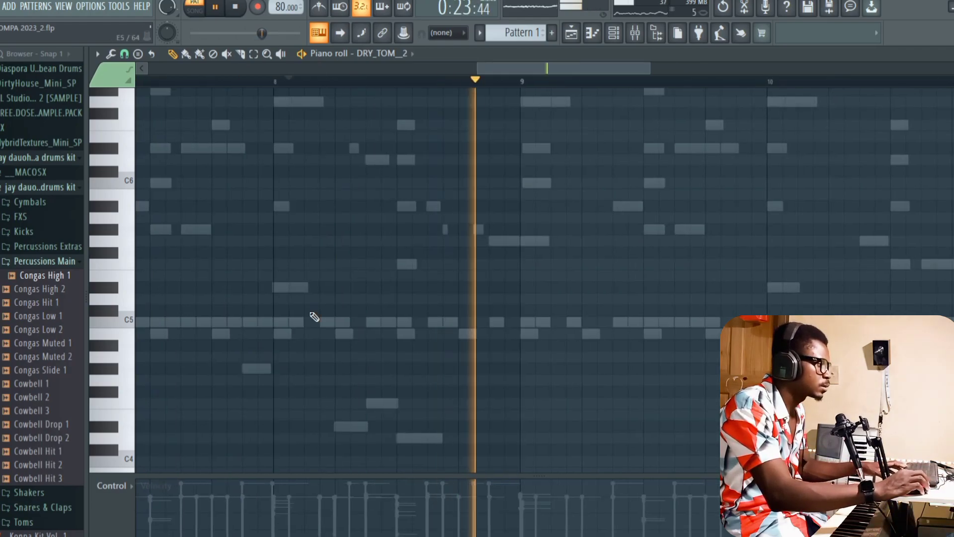
{"action": "key", "text": "space"}
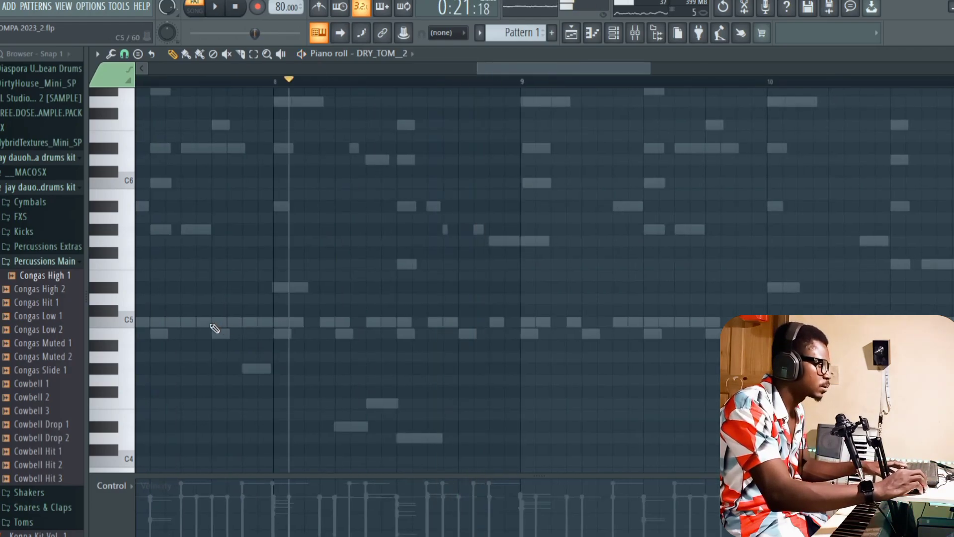
{"action": "key", "text": "space"}
{"action": "left_click", "coordinate": [355, 324]}
{"action": "key", "text": "space"}
{"action": "left_click_drag", "start_coordinate": [381, 324], "coordinate": [369, 325]}
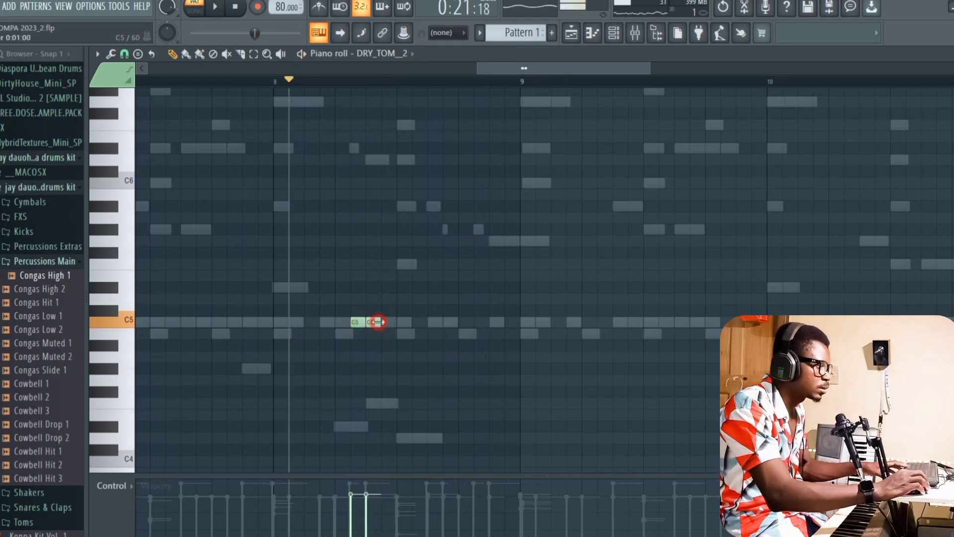
Shrink both DRY_TOM__2 hits to half a step each so they fit within step 6 of bar 8, and play them
{"action": "left_click_drag", "start_coordinate": [357, 299], "coordinate": [381, 337]}
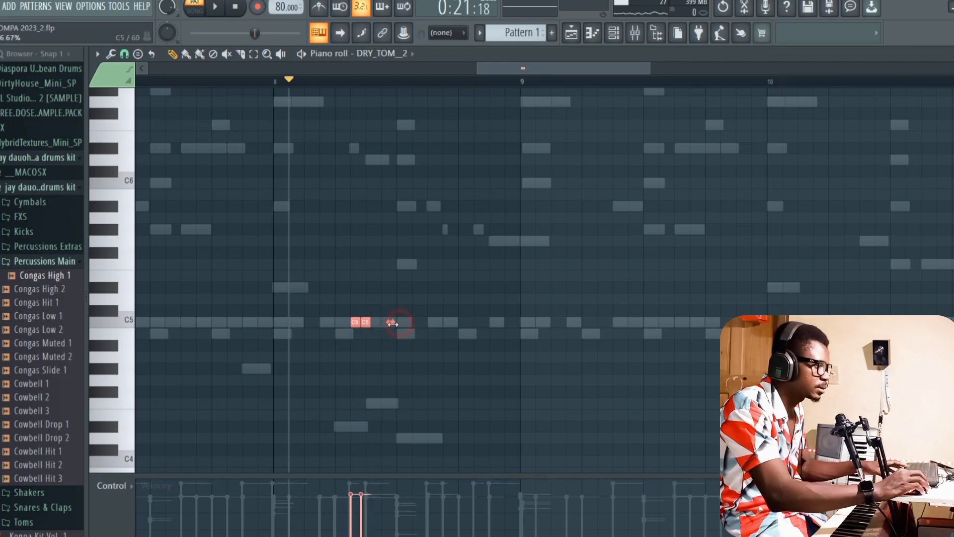
{"action": "key", "text": "space"}
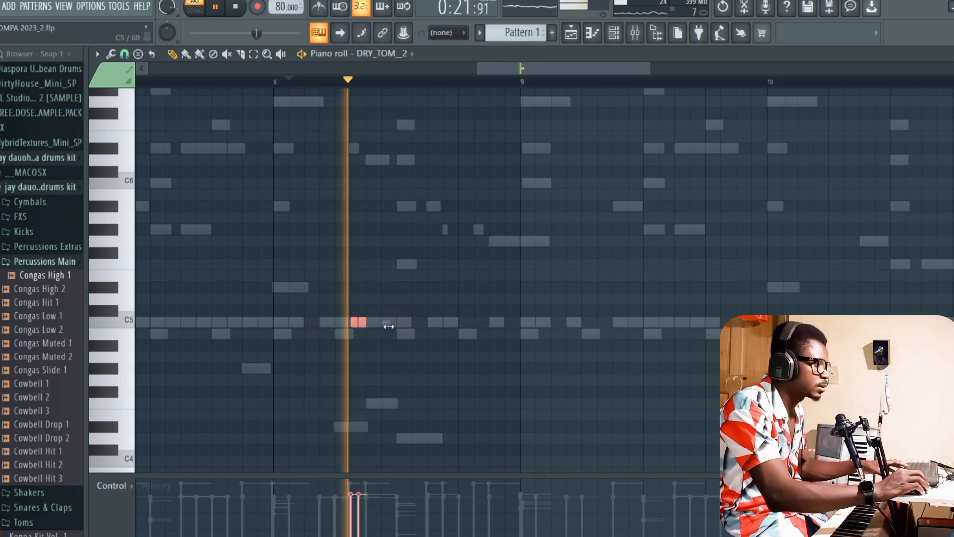
{"action": "key", "text": "space"}
Pan the first DRY_TOM__2 hit right and the second about 47% left, and play the beat from late bar 7
{"action": "left_click", "coordinate": [112, 485]}
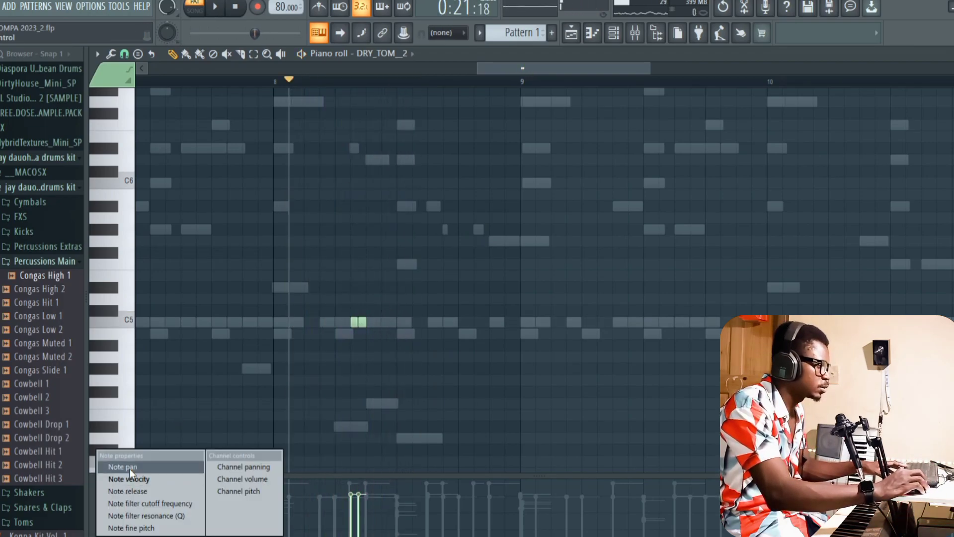
{"action": "left_click", "coordinate": [117, 464]}
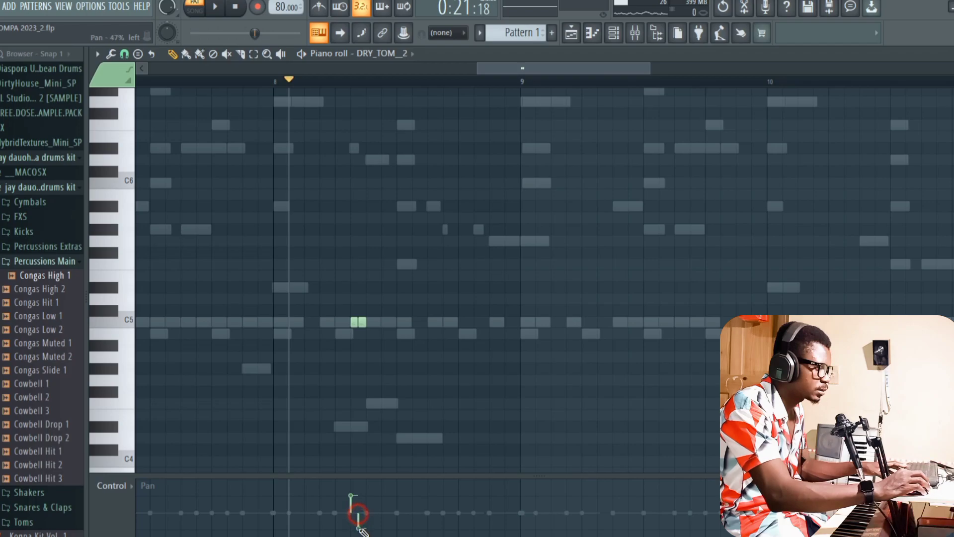
{"action": "key", "text": "space"}
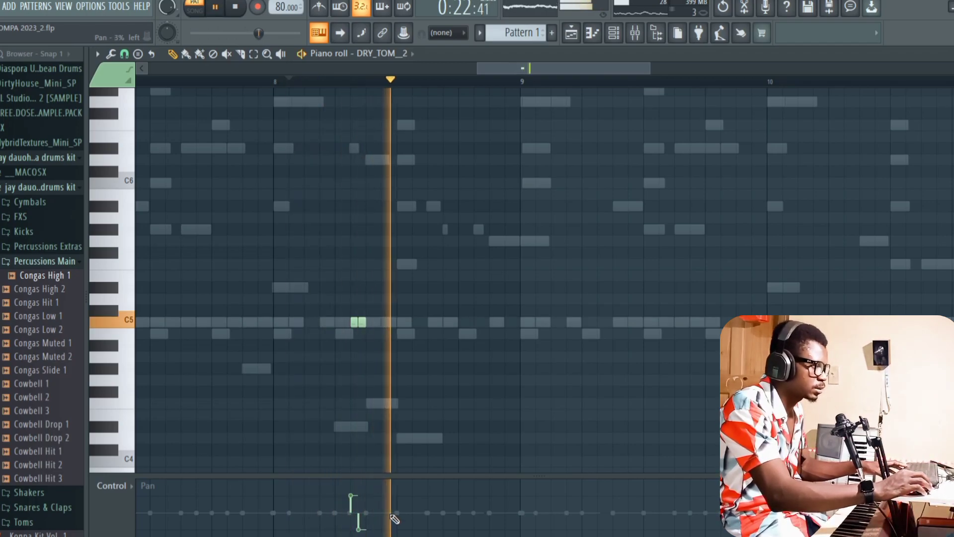
{"action": "left_click", "coordinate": [243, 79]}
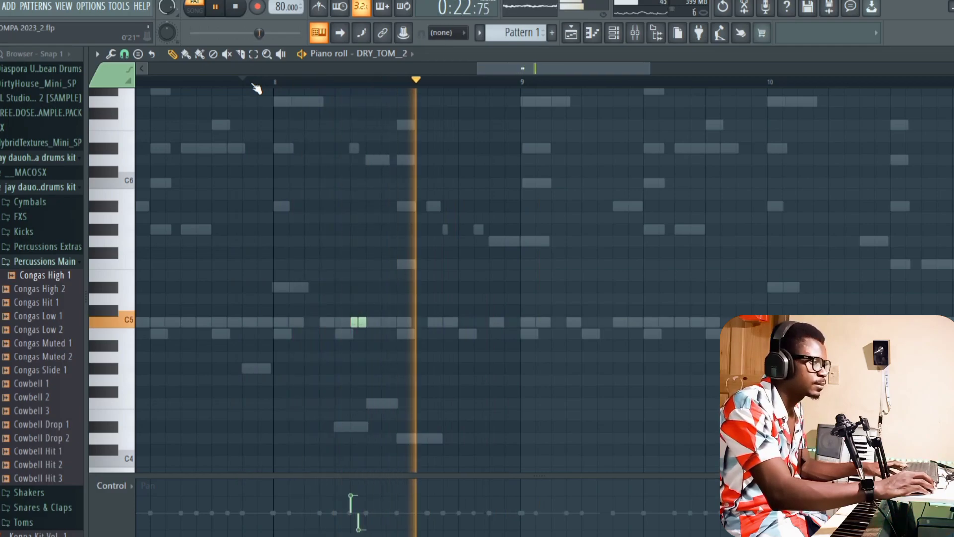
{"action": "left_click_drag", "start_coordinate": [537, 70], "coordinate": [564, 70]}
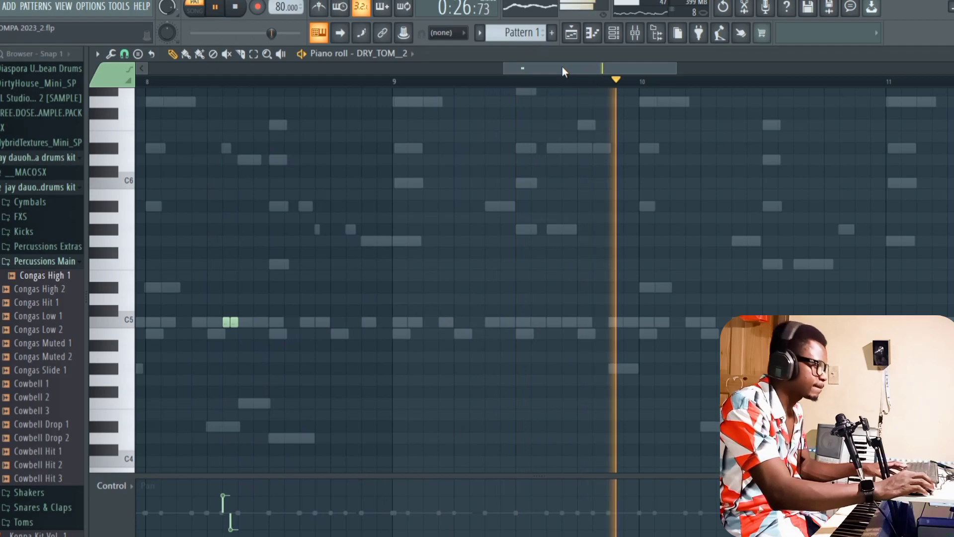
{"action": "left_click_drag", "start_coordinate": [596, 70], "coordinate": [710, 72]}
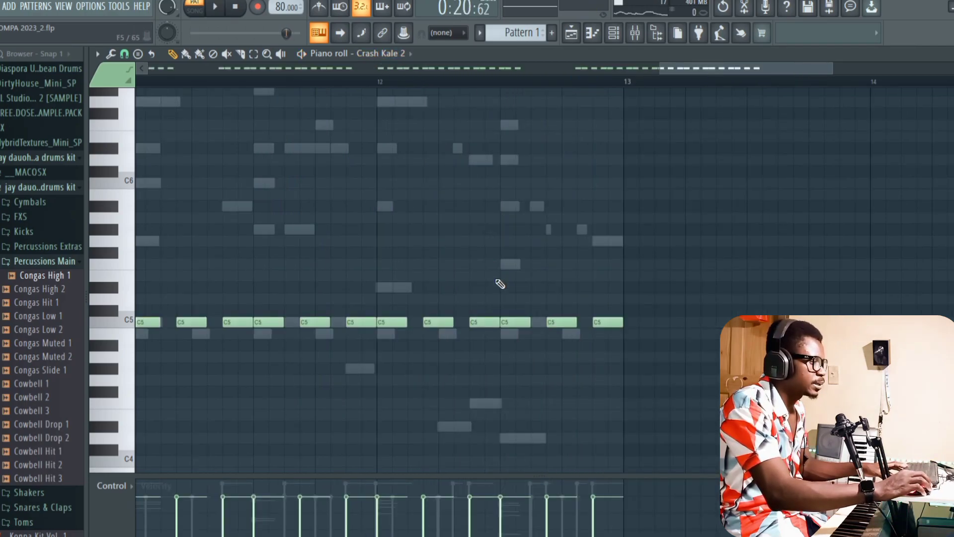
Delete the four Crash Kale 2 hits in the last part of bar 12 and play the beat from late bar 11
{"action": "right_click", "coordinate": [609, 322]}
{"action": "right_click", "coordinate": [561, 322]}
{"action": "right_click", "coordinate": [515, 322]}
{"action": "right_click", "coordinate": [485, 322]}
{"action": "key", "text": "space"}
{"action": "left_click", "coordinate": [367, 83]}
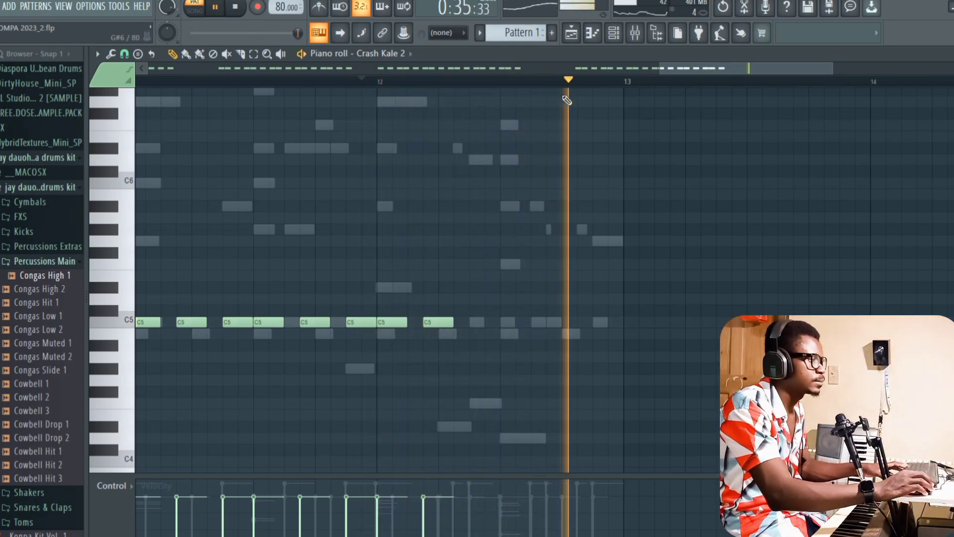
{"action": "key", "text": "space"}
Enter a C5 hit about four and a half steps long for Cymbal Open 2 at the start of bar 12 and play it
{"action": "key", "text": "F6"}
{"action": "right_click", "coordinate": [206, 453]}
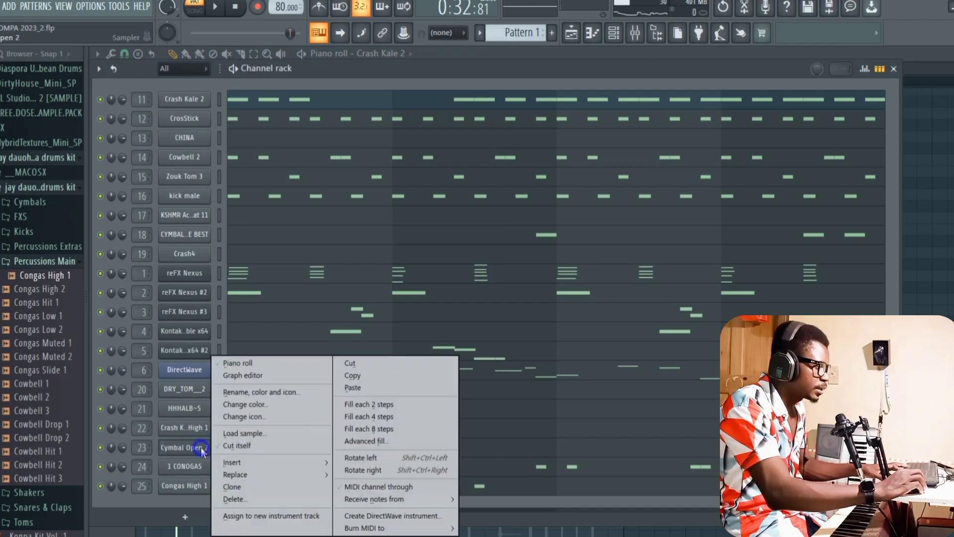
{"action": "left_click", "coordinate": [249, 363]}
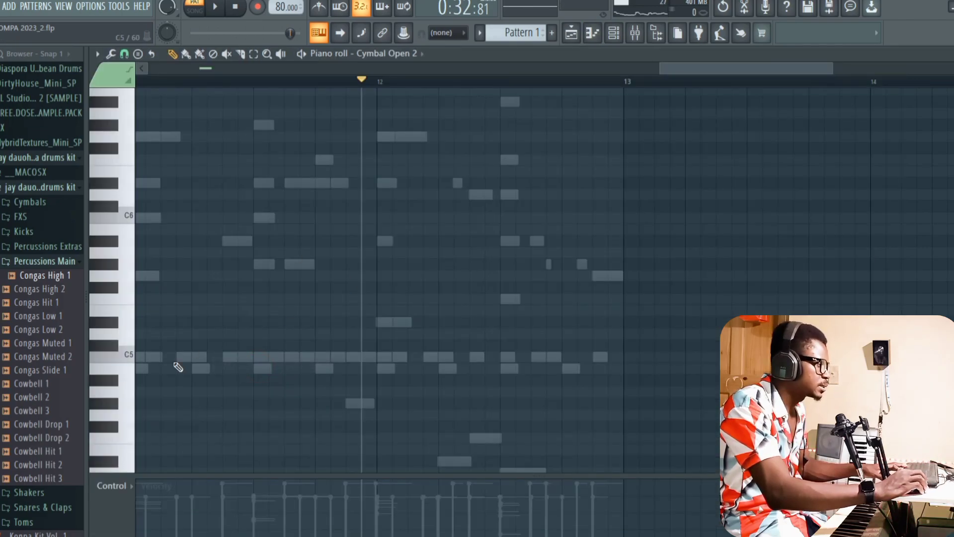
{"action": "key", "text": "space"}
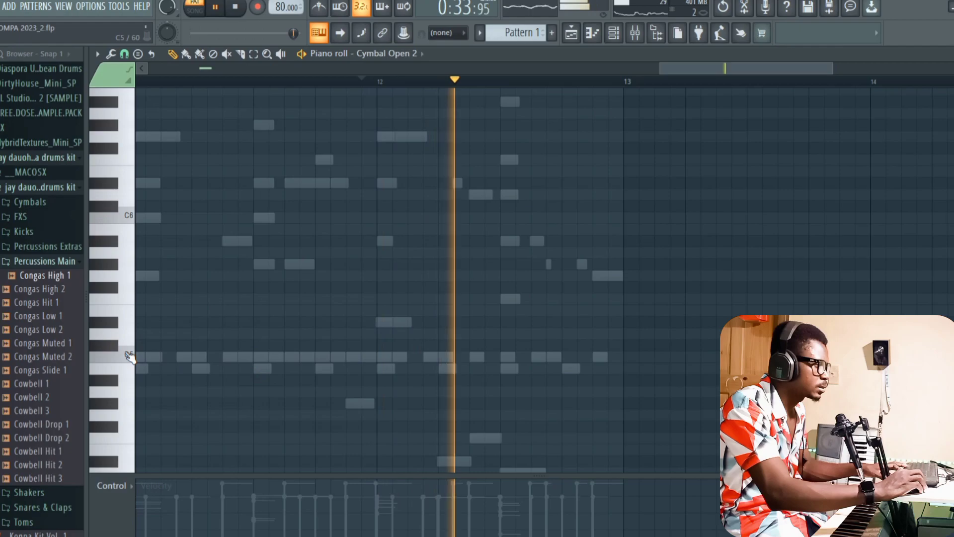
{"action": "key", "text": "space"}
{"action": "left_click", "coordinate": [388, 351]}
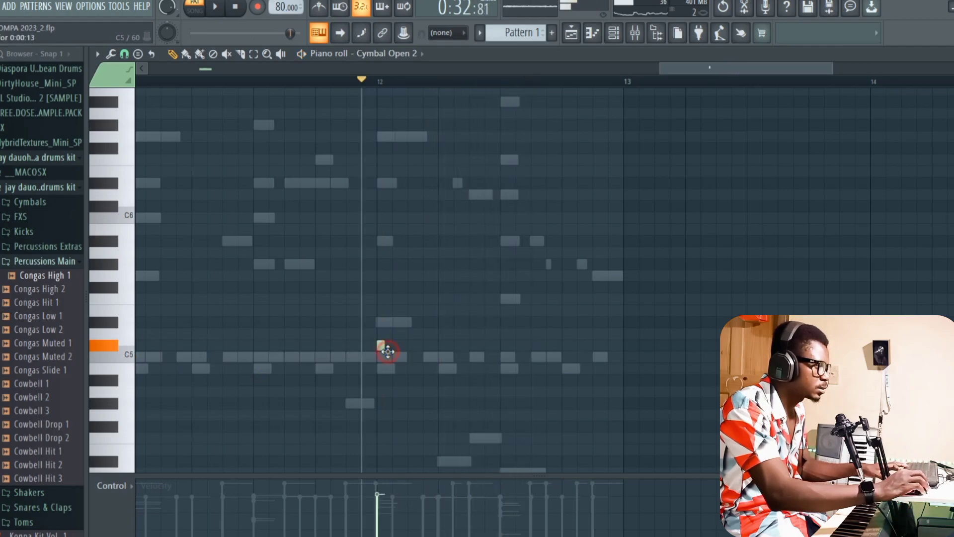
{"action": "left_click_drag", "start_coordinate": [383, 348], "coordinate": [446, 356]}
{"action": "key", "text": "space"}
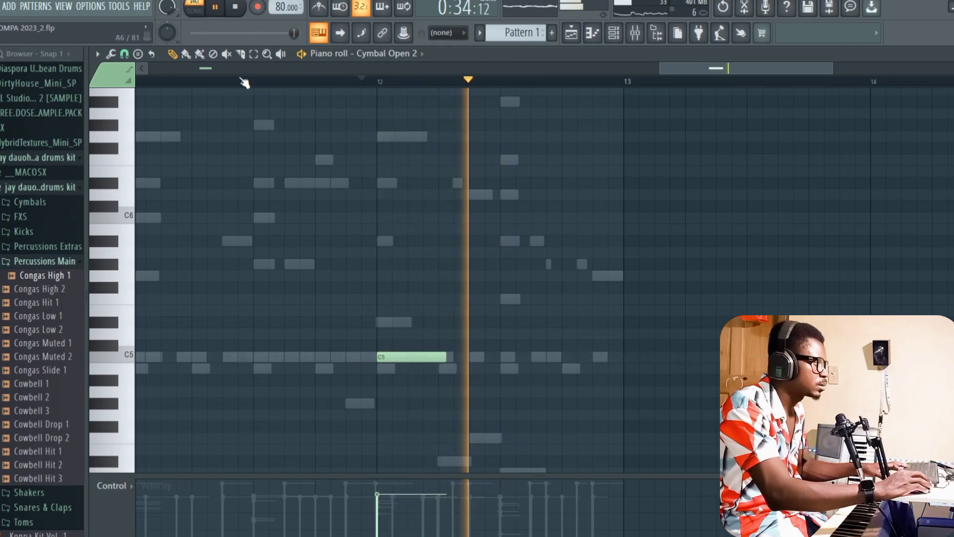
Slice off the tail of the Cymbal Open 2 note in bar 12, leaving it four steps long, and play it
{"action": "left_click", "coordinate": [240, 54]}
{"action": "left_click_drag", "start_coordinate": [440, 328], "coordinate": [449, 393]}
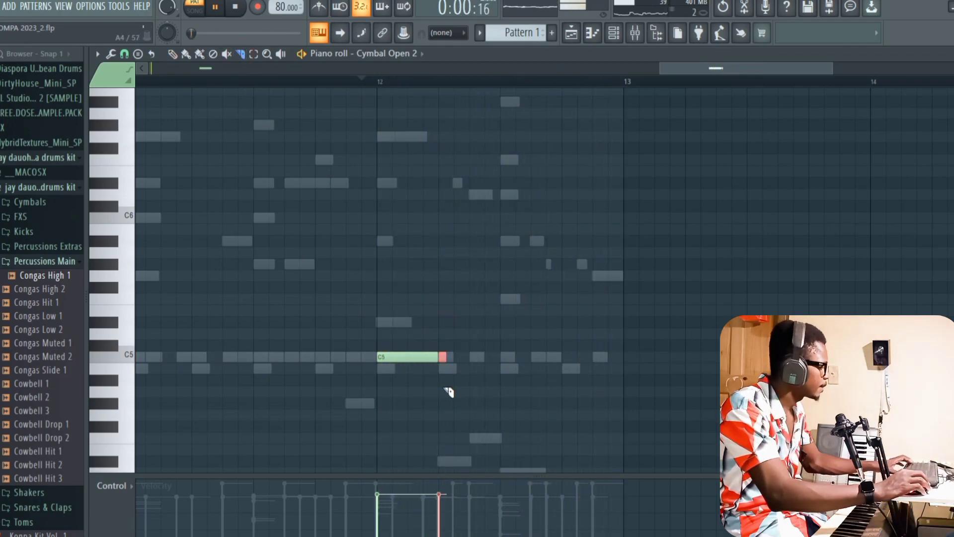
{"action": "key", "text": "space"}
{"action": "key", "text": "space"}
{"action": "left_click", "coordinate": [174, 55]}
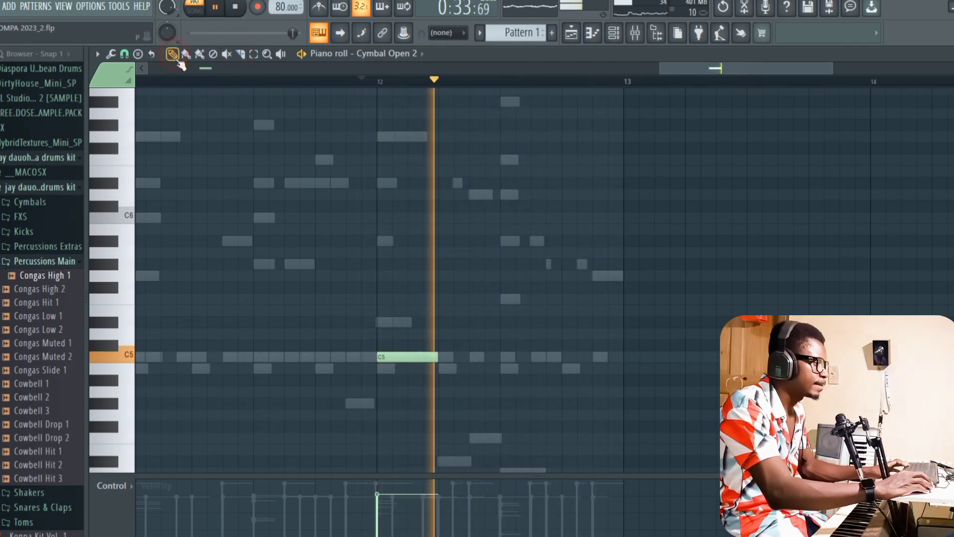
{"action": "key", "text": "space"}
Enter two C5 hits for Crash Kale High 1 on beats 3 and 4 of bar 12, each about 1.5 steps long, and play them
{"action": "left_click", "coordinate": [616, 33]}
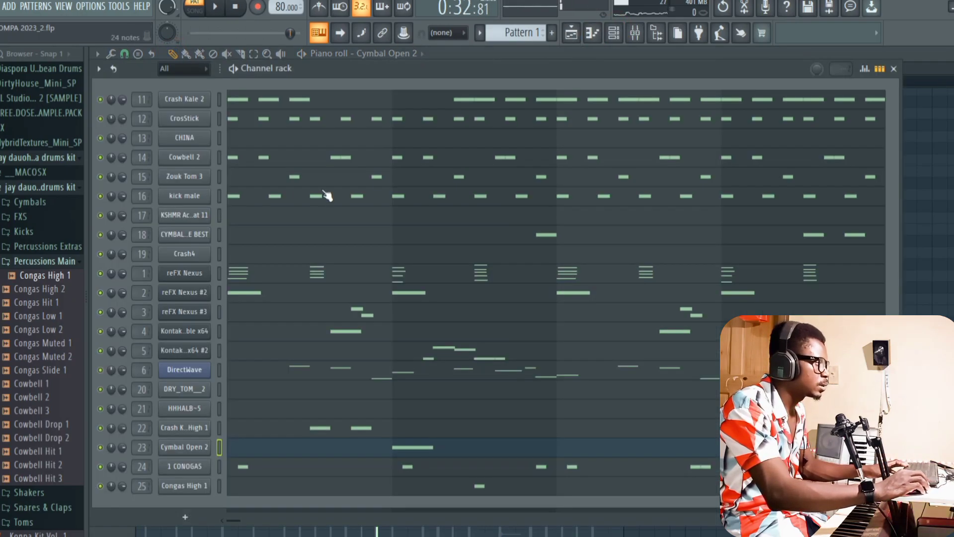
{"action": "right_click", "coordinate": [201, 433]}
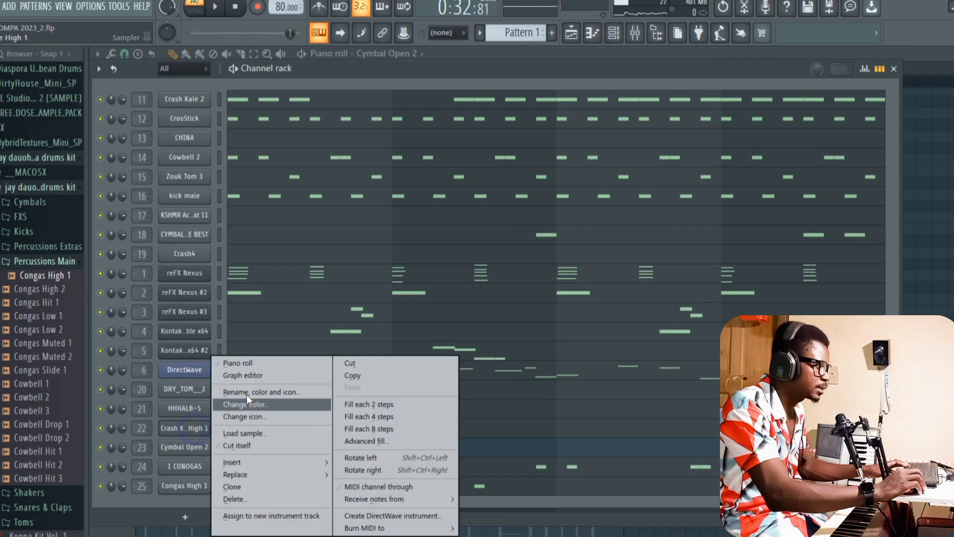
{"action": "left_click", "coordinate": [270, 366]}
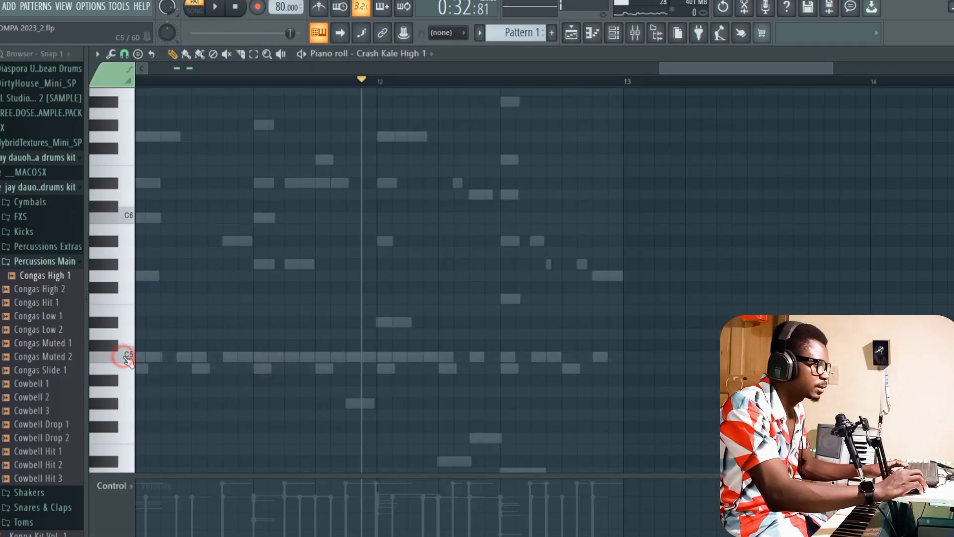
{"action": "left_click", "coordinate": [503, 356]}
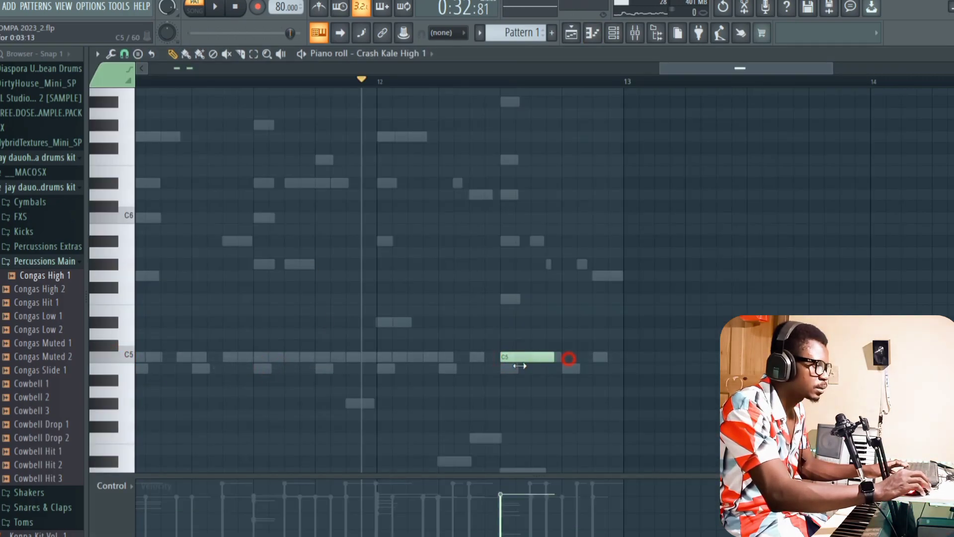
{"action": "left_click", "coordinate": [563, 358]}
{"action": "key", "text": "space"}
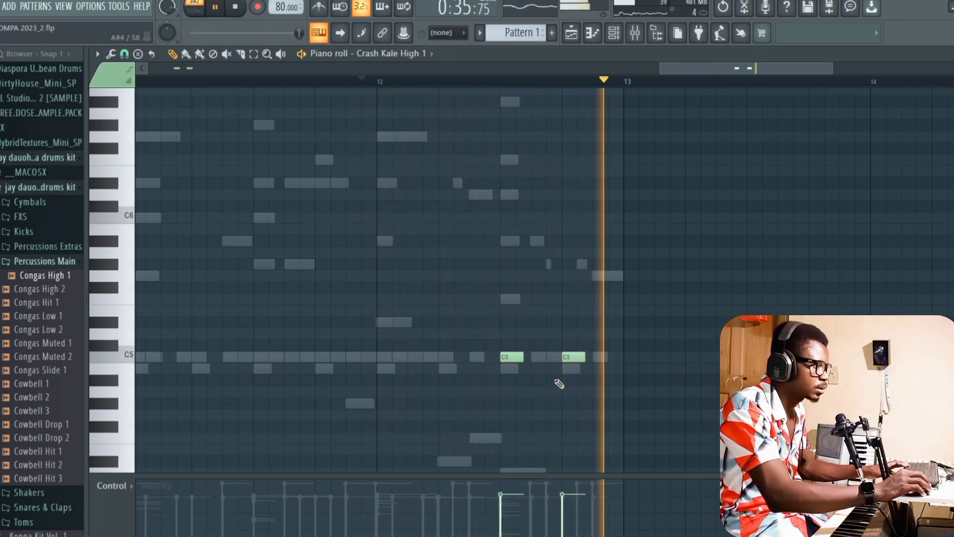
{"action": "key", "text": "space"}
Centre the pan of the Cymbal Open 2 hit at the start of bar 12 and return the control lane to note velocity during playback
{"action": "left_click", "coordinate": [131, 487]}
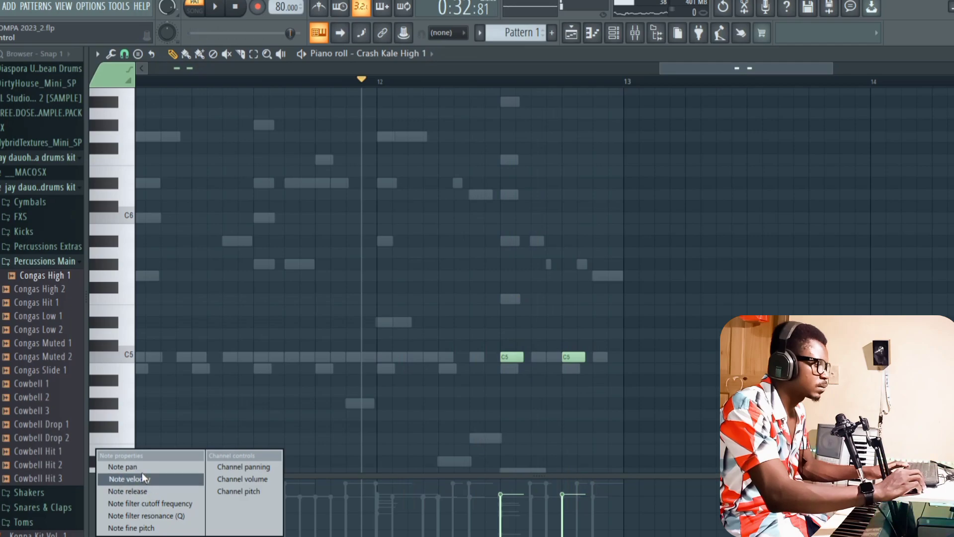
{"action": "left_click", "coordinate": [119, 462]}
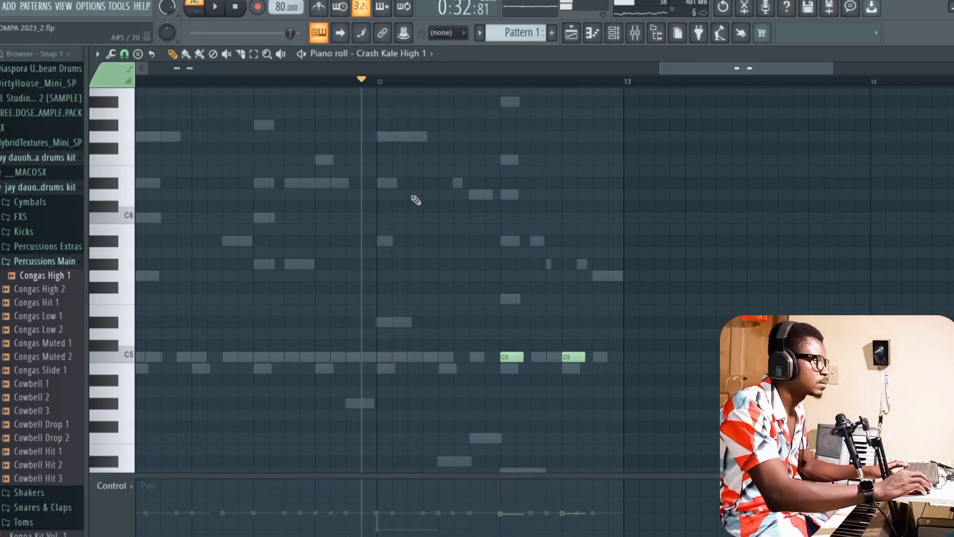
{"action": "left_click", "coordinate": [419, 55]}
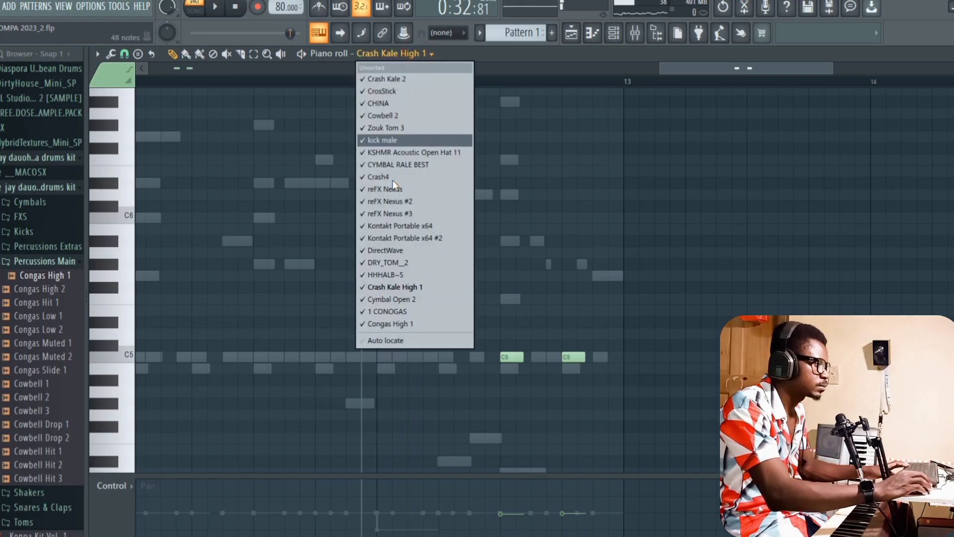
{"action": "left_click", "coordinate": [408, 304]}
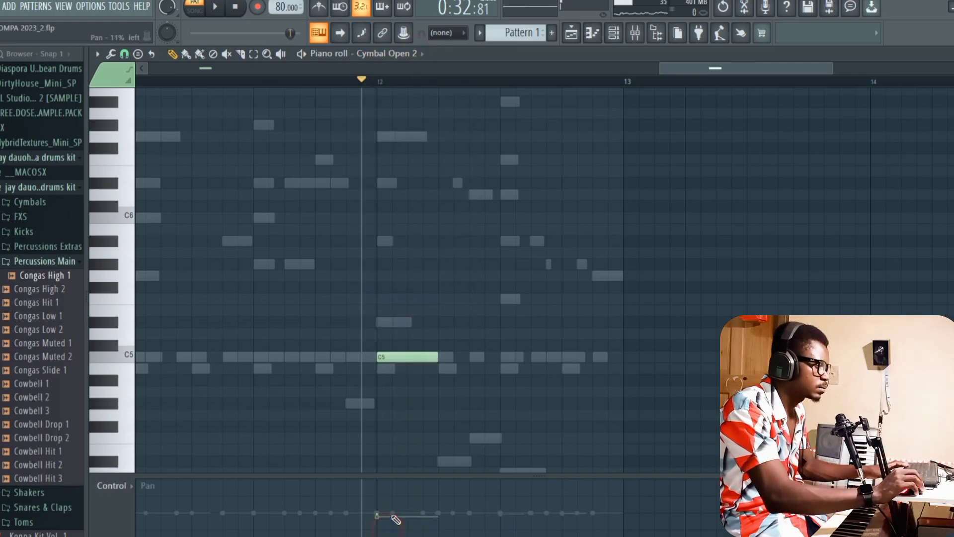
{"action": "key", "text": "space"}
{"action": "left_click", "coordinate": [124, 486]}
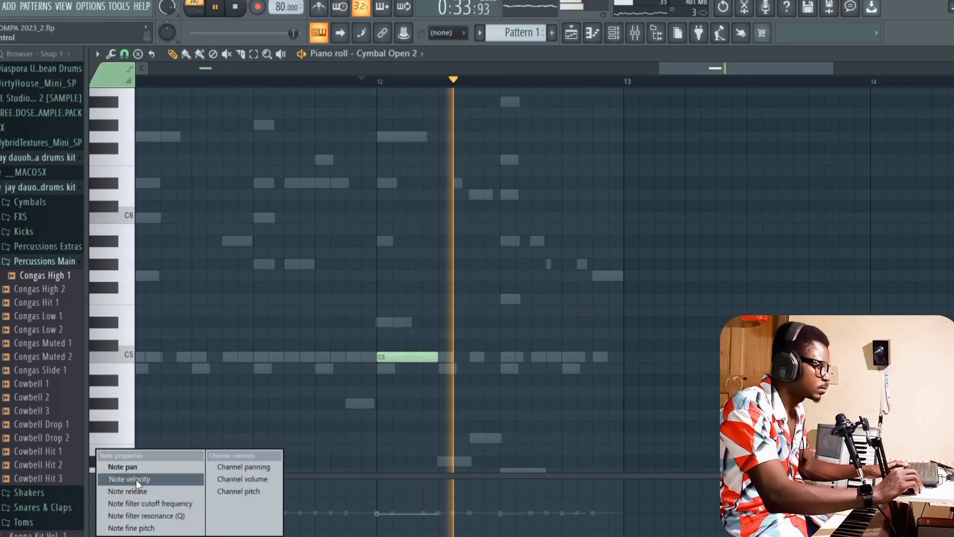
{"action": "left_click", "coordinate": [143, 480]}
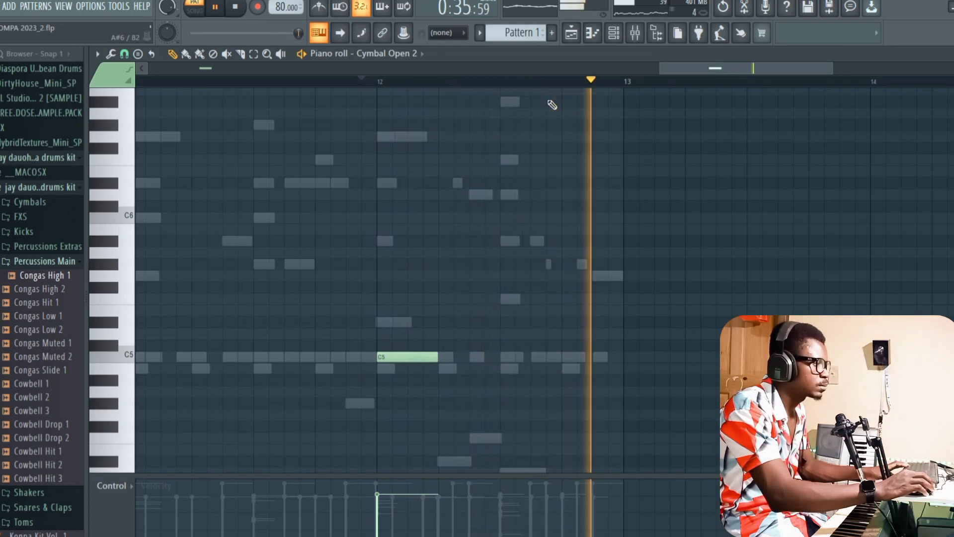
Bring up the channel rack while the pattern plays, and stop the playback
{"action": "key", "text": "F6"}
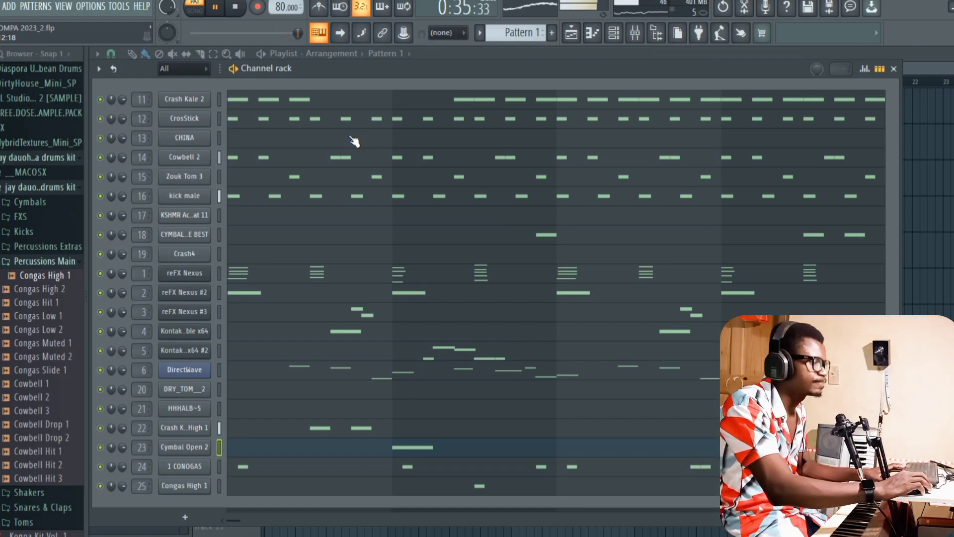
{"action": "key", "text": "space"}
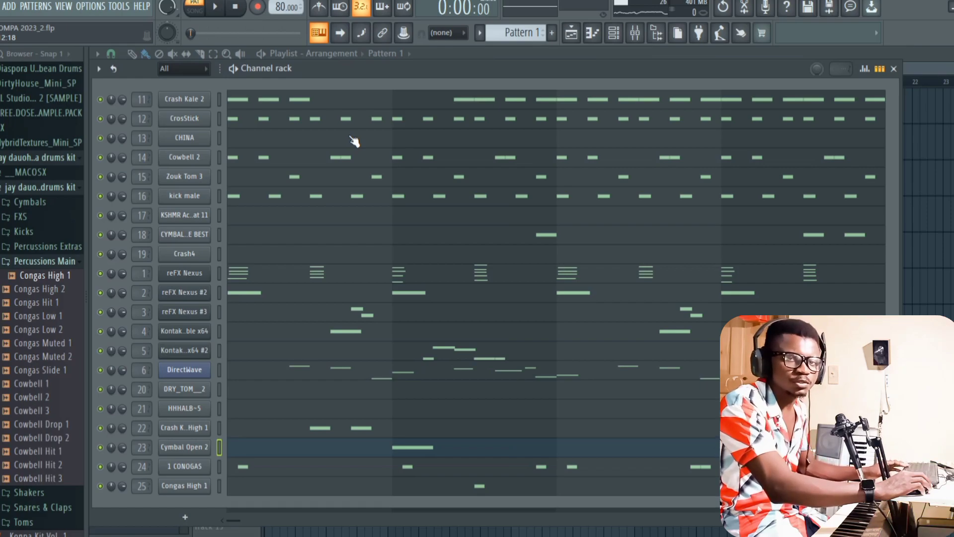